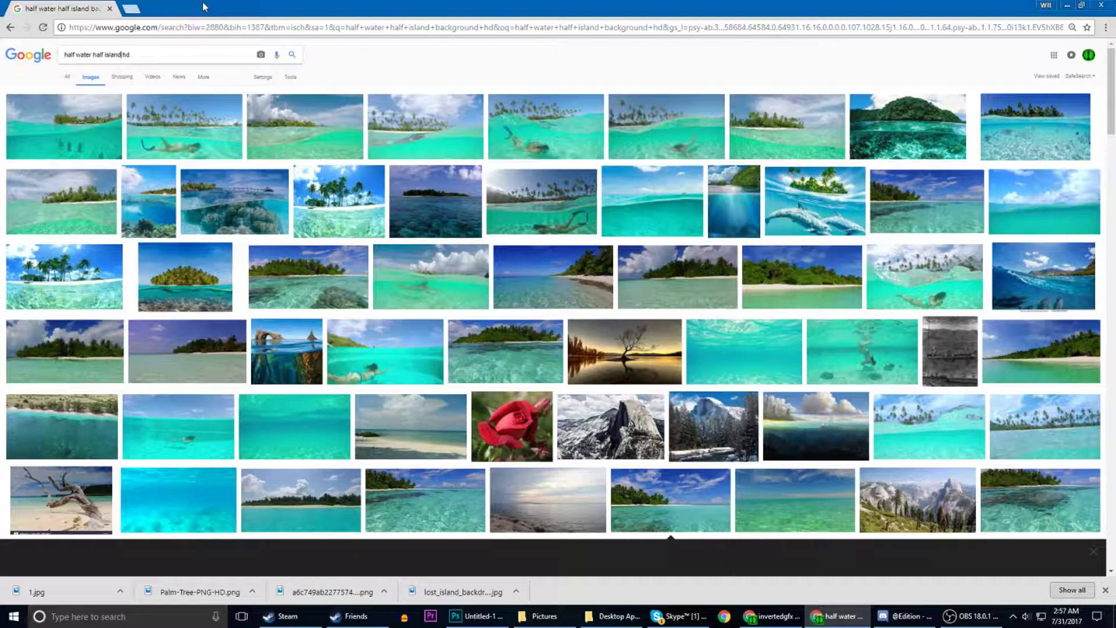
Save two half-water, half-island beach photos from Google Images to the computer.
{"action": "left_click", "coordinate": [600, 125]}
{"action": "right_click", "coordinate": [535, 359]}
{"action": "left_click", "coordinate": [574, 423]}
{"action": "left_click", "coordinate": [366, 260]}
{"action": "right_click", "coordinate": [436, 319]}
{"action": "left_click", "coordinate": [476, 426]}
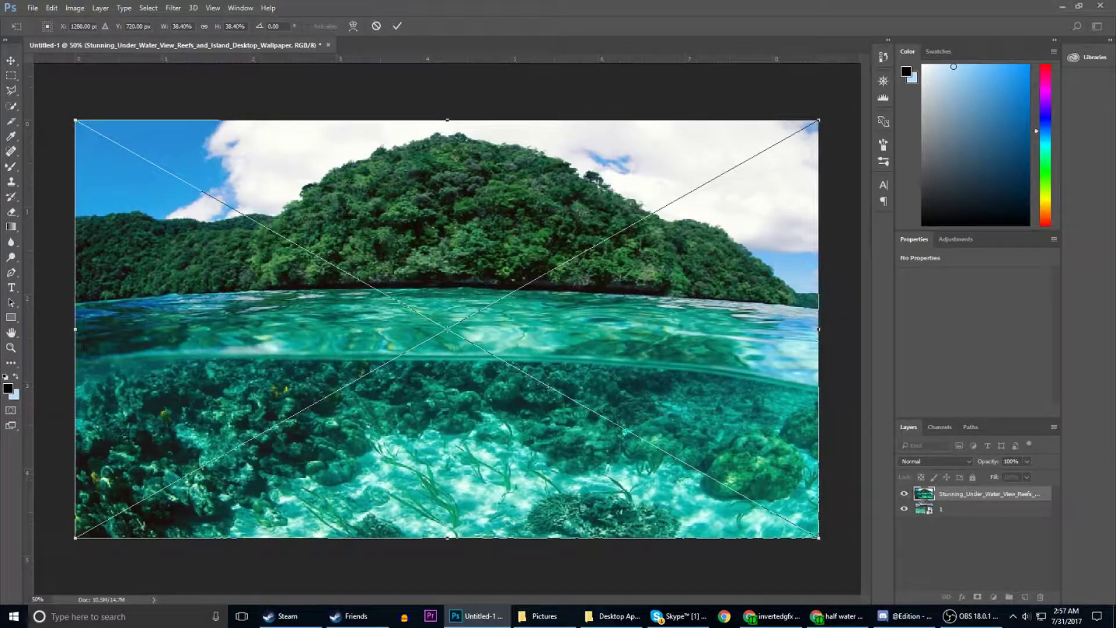
Place the underwater island photo on the banner and lower its fill to 33%.
{"action": "key", "text": "Return"}
{"action": "left_click", "coordinate": [924, 510]}
{"action": "left_click_drag", "start_coordinate": [1026, 476], "coordinate": [991, 495]}
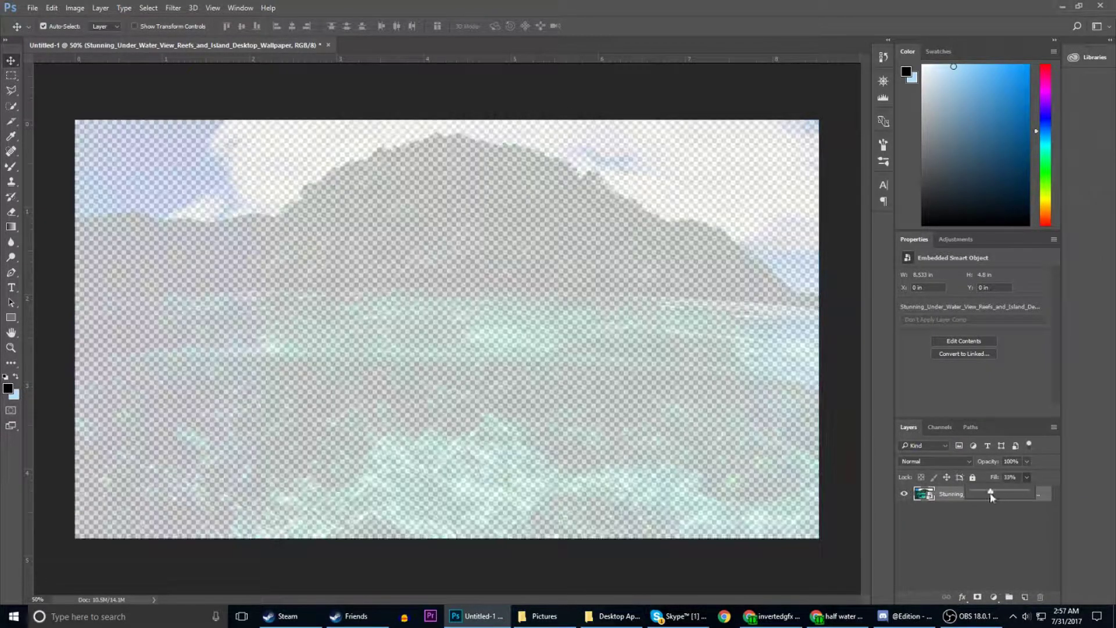
{"action": "left_click", "coordinate": [944, 570]}
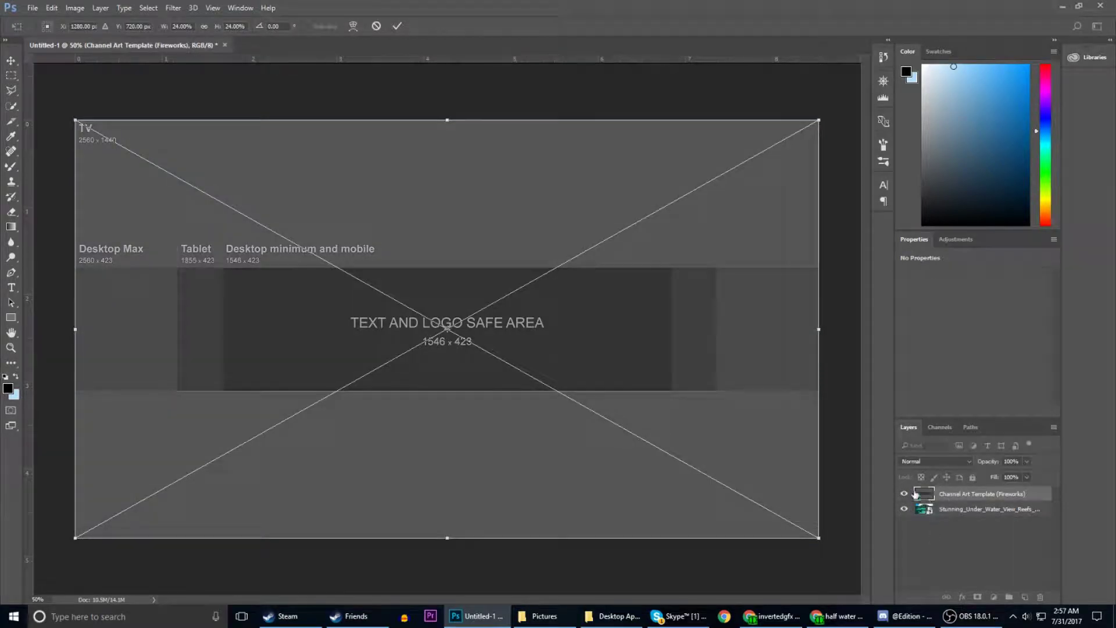
{"action": "key", "text": "Return"}
Raise the photo layer above the template, shift it upward, and restore fill to 100%.
{"action": "left_click_drag", "start_coordinate": [924, 509], "coordinate": [924, 490]}
{"action": "right_click", "coordinate": [924, 494]}
{"action": "right_click", "coordinate": [987, 494]}
{"action": "left_click", "coordinate": [202, 278]}
{"action": "left_click_drag", "start_coordinate": [325, 384], "coordinate": [451, 396]}
{"action": "mouse_move", "coordinate": [1016, 491]}
{"action": "left_mouse_down"}
{"action": "mouse_move", "coordinate": [1073, 498]}
{"action": "mouse_move", "coordinate": [1010, 493]}
{"action": "left_mouse_up"}
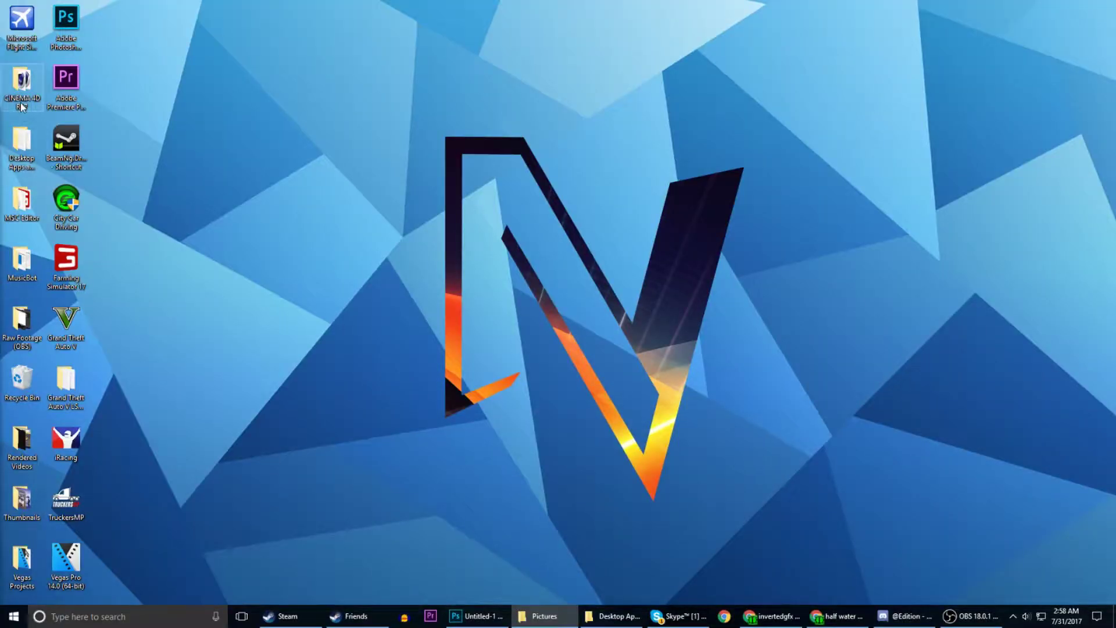
Launch CINEMA 4D R17 from its desktop icon.
{"action": "double_click", "coordinate": [21, 104]}
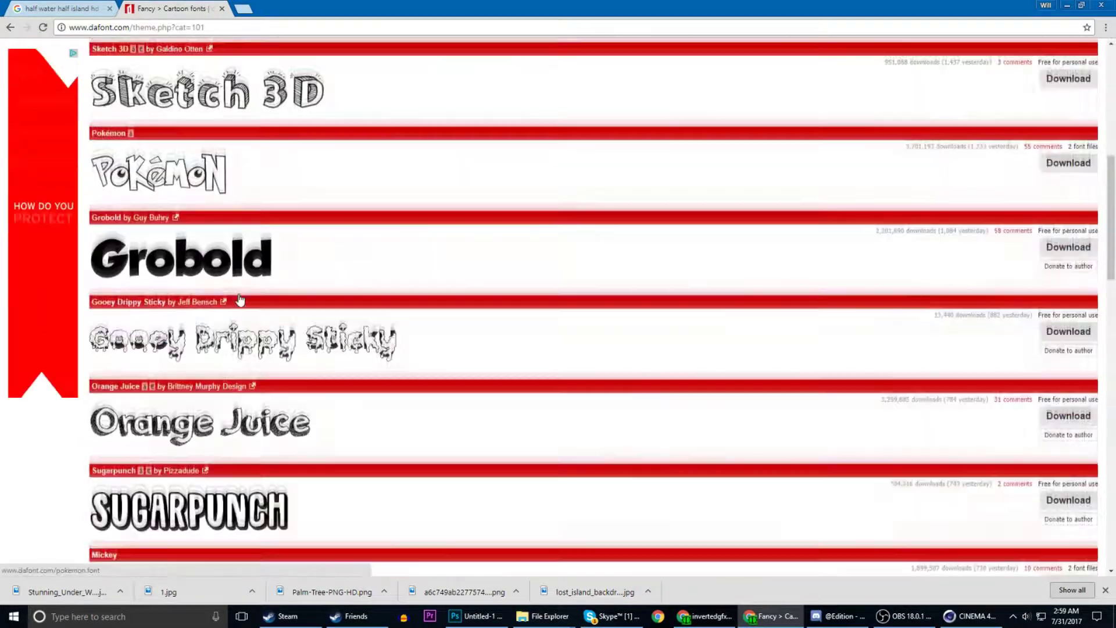
Browse DaFont's Fancy > Cartoon font listings, paging from page 2 onward.
{"action": "scroll", "coordinate": [240, 300], "scroll_direction": "down", "scroll_amount": 10}
{"action": "scroll", "coordinate": [236, 289], "scroll_direction": "down", "scroll_amount": 5}
{"action": "left_click", "coordinate": [112, 416]}
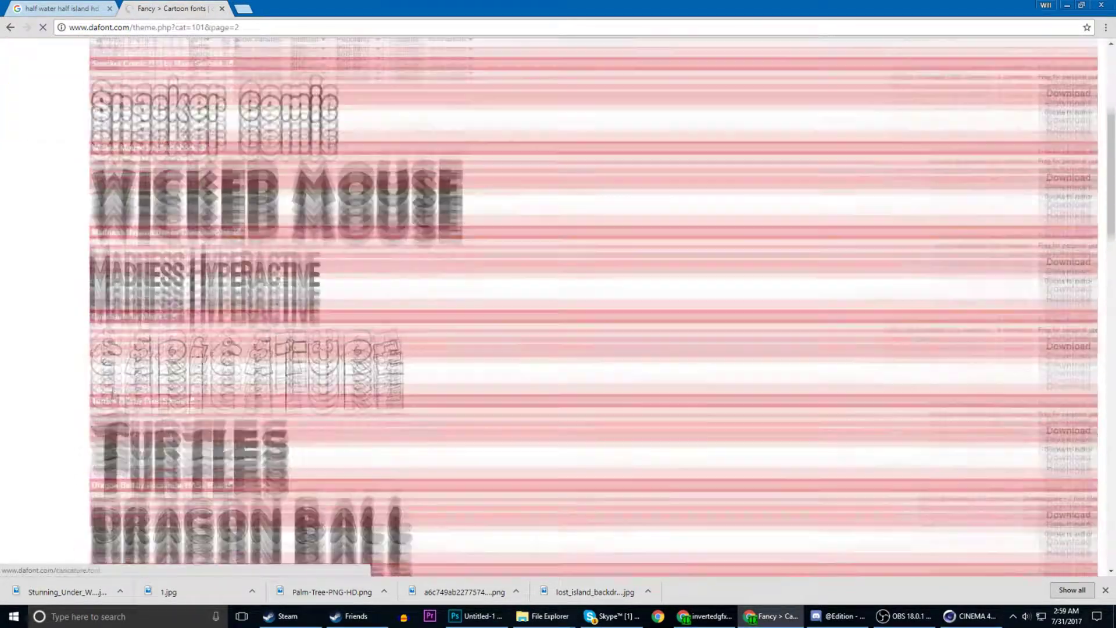
{"action": "scroll", "coordinate": [133, 415], "scroll_direction": "down", "scroll_amount": 12}
{"action": "scroll", "coordinate": [133, 415], "scroll_direction": "down", "scroll_amount": 12}
{"action": "scroll", "coordinate": [133, 415], "scroll_direction": "down", "scroll_amount": 4}
{"action": "left_click", "coordinate": [128, 416]}
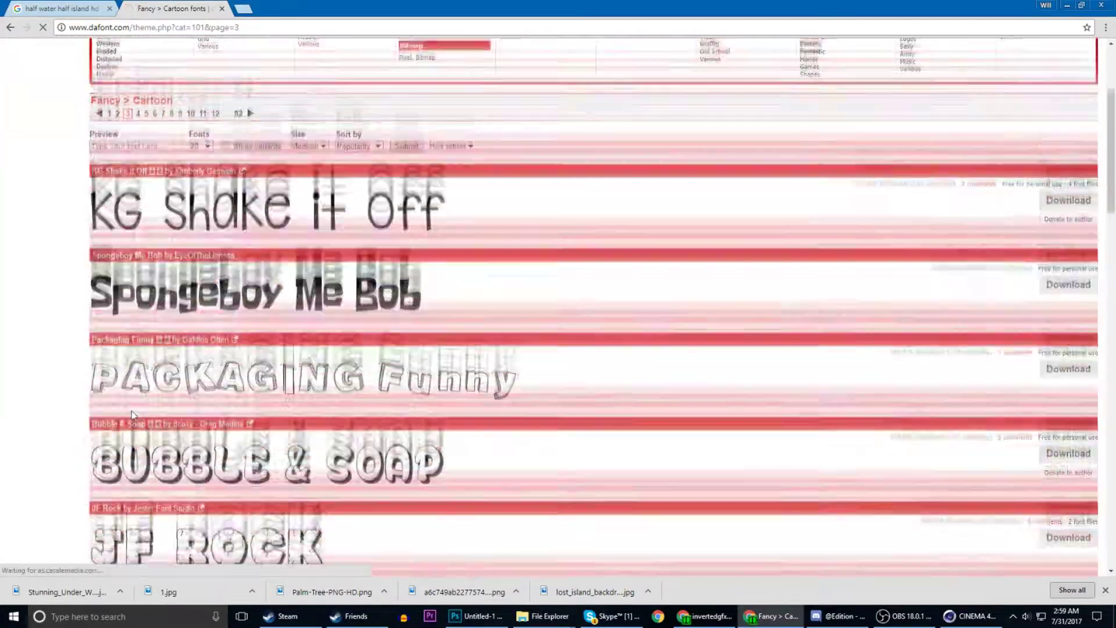
{"action": "scroll", "coordinate": [133, 415], "scroll_direction": "down", "scroll_amount": 8}
{"action": "scroll", "coordinate": [133, 415], "scroll_direction": "down", "scroll_amount": 6}
{"action": "scroll", "coordinate": [133, 418], "scroll_direction": "down", "scroll_amount": 10}
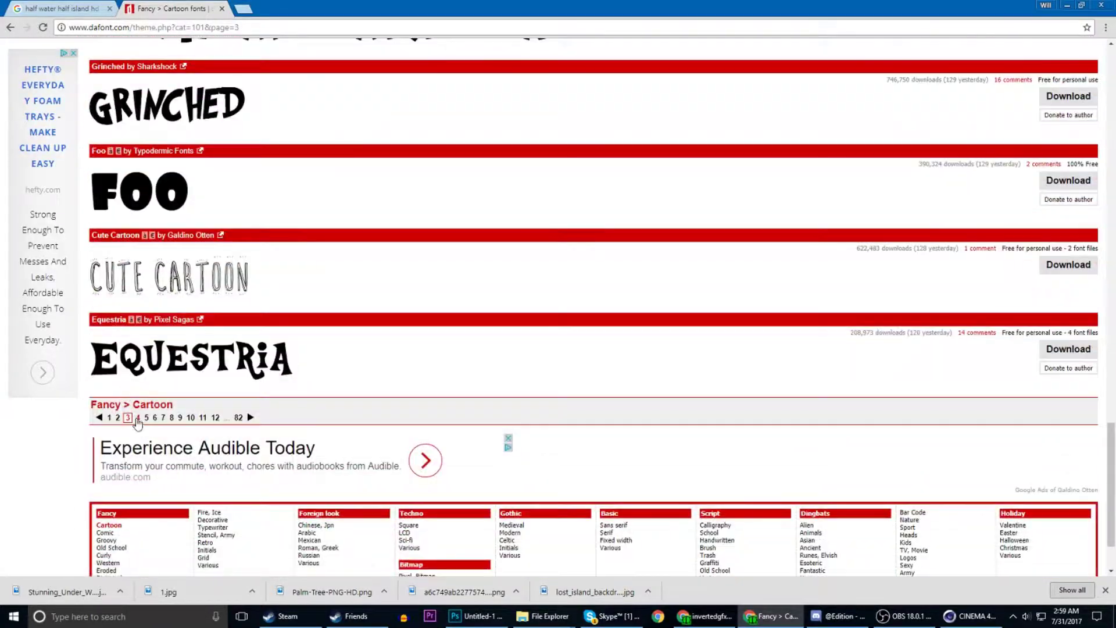
{"action": "left_click", "coordinate": [138, 418]}
{"action": "scroll", "coordinate": [155, 395], "scroll_direction": "down", "scroll_amount": 5}
{"action": "scroll", "coordinate": [155, 395], "scroll_direction": "down", "scroll_amount": 5}
{"action": "scroll", "coordinate": [154, 395], "scroll_direction": "down", "scroll_amount": 9}
{"action": "scroll", "coordinate": [154, 395], "scroll_direction": "down", "scroll_amount": 10}
{"action": "scroll", "coordinate": [386, 235], "scroll_direction": "up", "scroll_amount": 20}
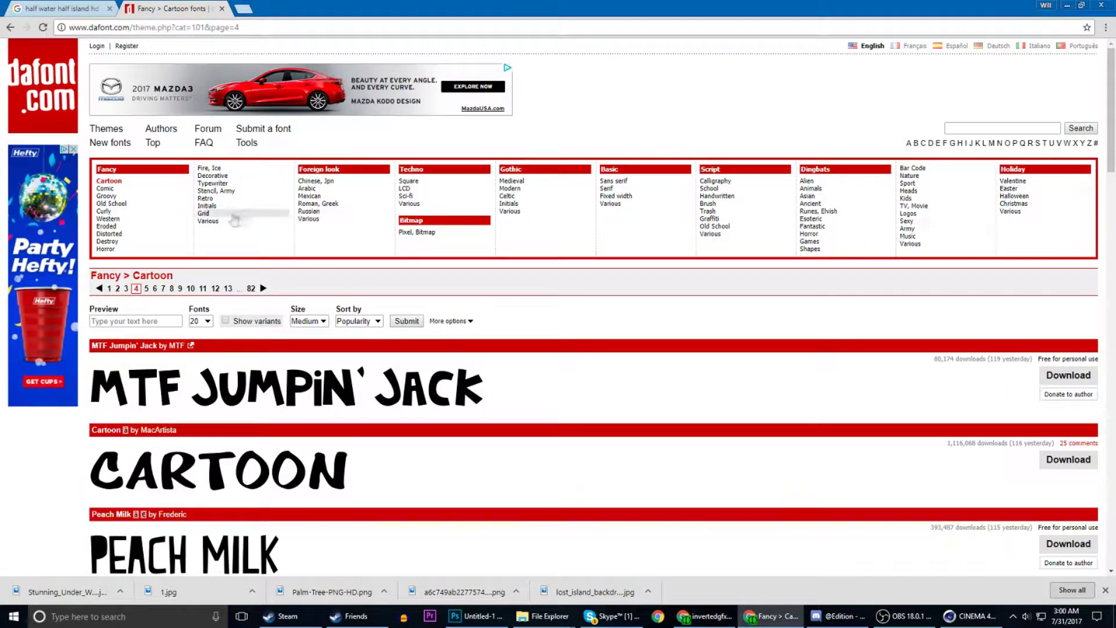
{"action": "left_click", "coordinate": [146, 289]}
{"action": "scroll", "coordinate": [139, 407], "scroll_direction": "down", "scroll_amount": 8}
{"action": "scroll", "coordinate": [140, 442], "scroll_direction": "down", "scroll_amount": 8}
{"action": "scroll", "coordinate": [134, 480], "scroll_direction": "down", "scroll_amount": 8}
{"action": "left_click", "coordinate": [134, 476]}
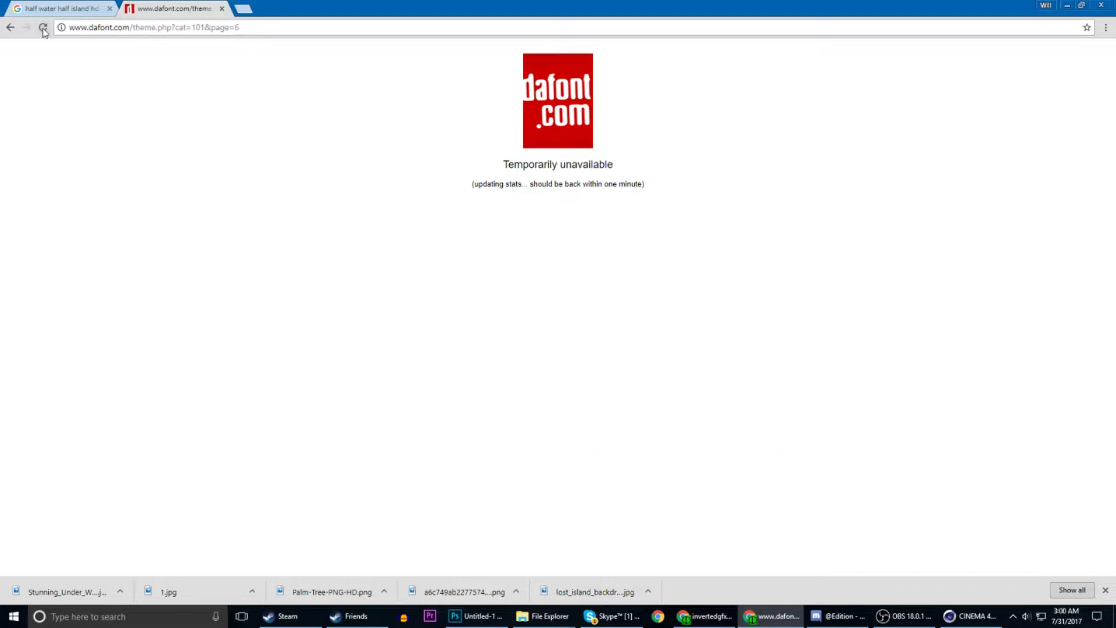
Search the web for DaFont and return to the Cartoon listings at page 9.
{"action": "left_click", "coordinate": [348, 27]}
{"action": "type", "text": "da"}
{"action": "key", "text": "Return"}
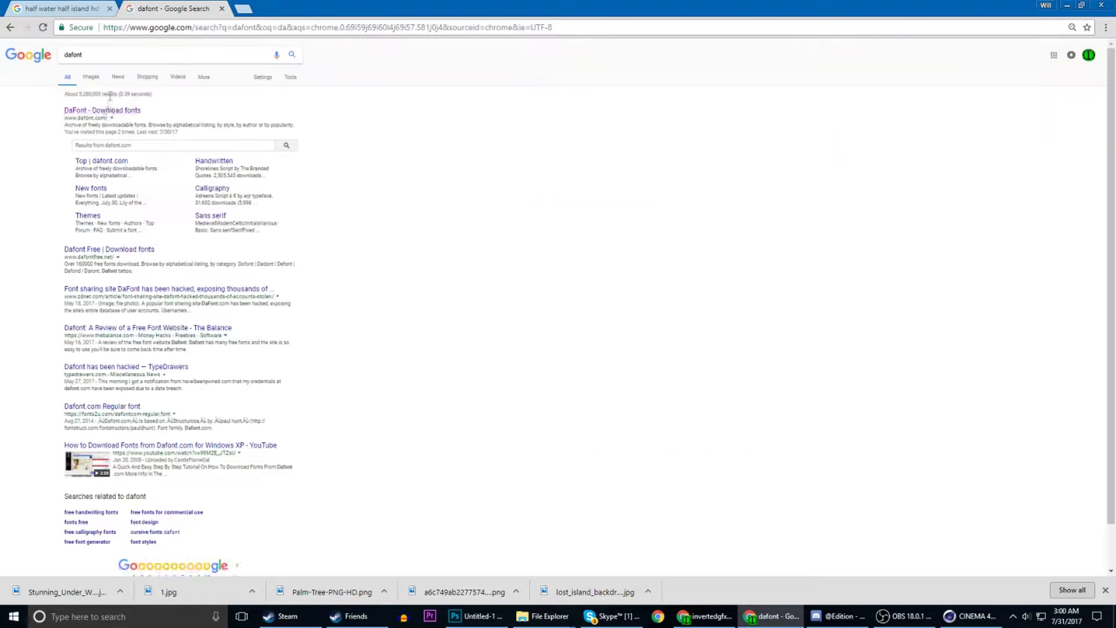
{"action": "left_click", "coordinate": [107, 112]}
{"action": "left_click", "coordinate": [142, 192]}
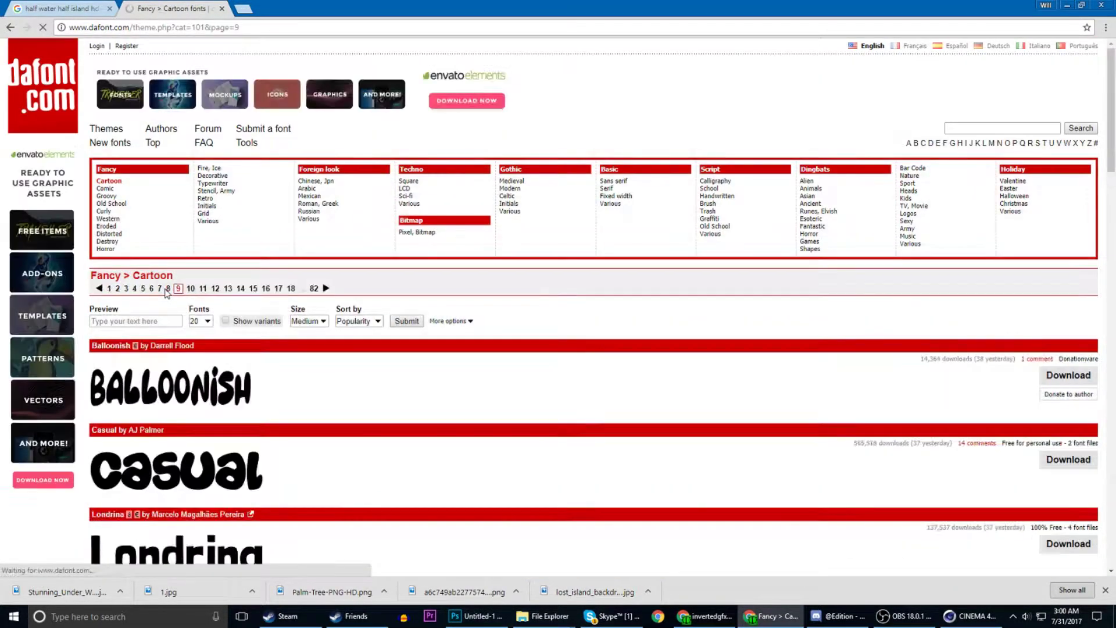
{"action": "left_click", "coordinate": [183, 288]}
Go to Cartoon page 10 and download the Good Girl font.
{"action": "scroll", "coordinate": [172, 297], "scroll_direction": "down", "scroll_amount": 10}
{"action": "scroll", "coordinate": [171, 296], "scroll_direction": "down", "scroll_amount": 10}
{"action": "scroll", "coordinate": [186, 349], "scroll_direction": "down", "scroll_amount": 10}
{"action": "left_click", "coordinate": [188, 356]}
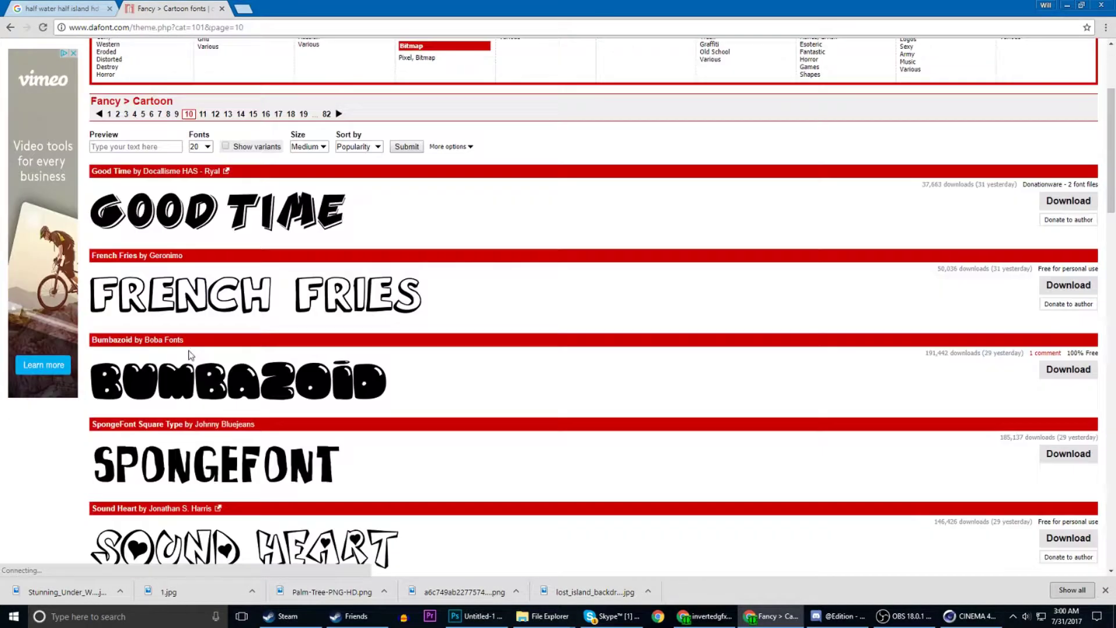
{"action": "scroll", "coordinate": [188, 345], "scroll_direction": "down", "scroll_amount": 10}
{"action": "scroll", "coordinate": [188, 345], "scroll_direction": "down", "scroll_amount": 5}
{"action": "left_click", "coordinate": [1068, 76]}
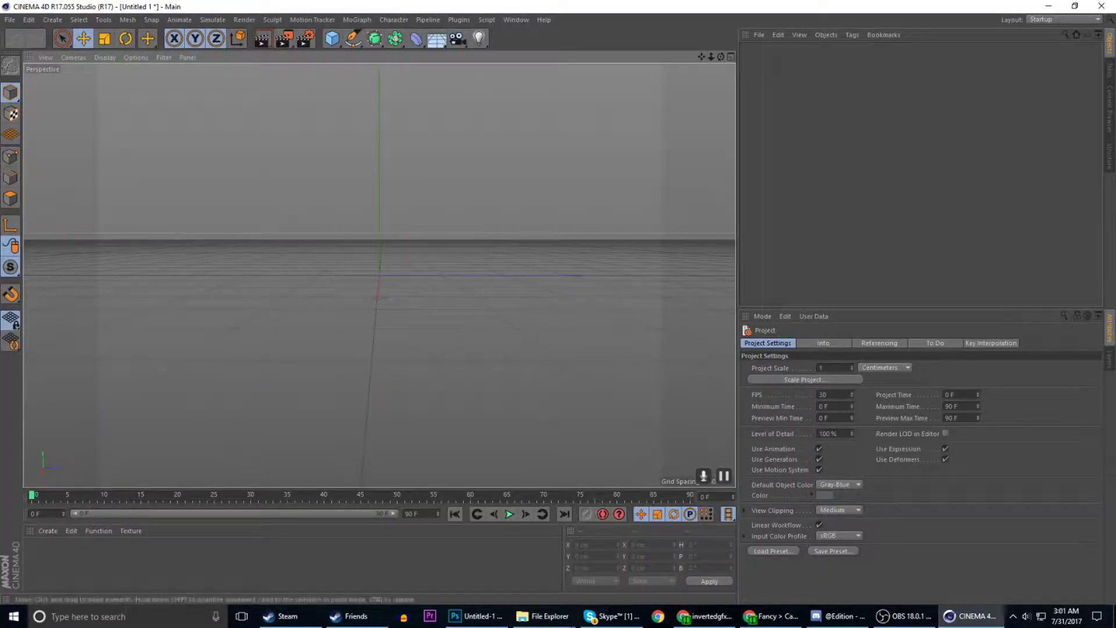
{"action": "left_click", "coordinate": [312, 19]}
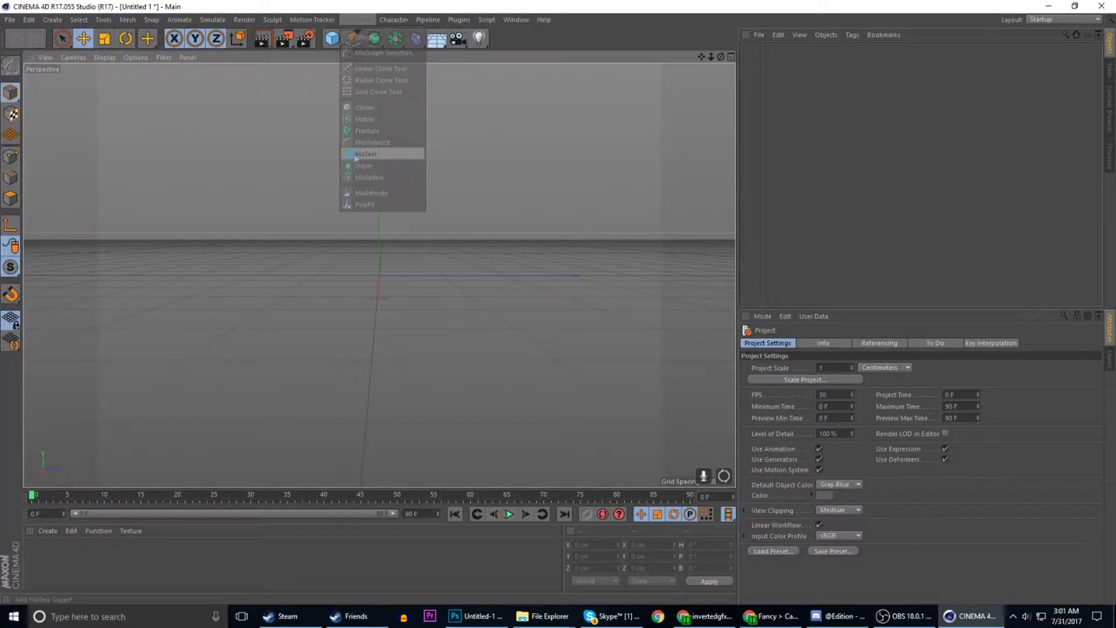
Add a MoText object reading 'inverted' with 44 cm depth in the GoodGirl font.
{"action": "left_click", "coordinate": [354, 151]}
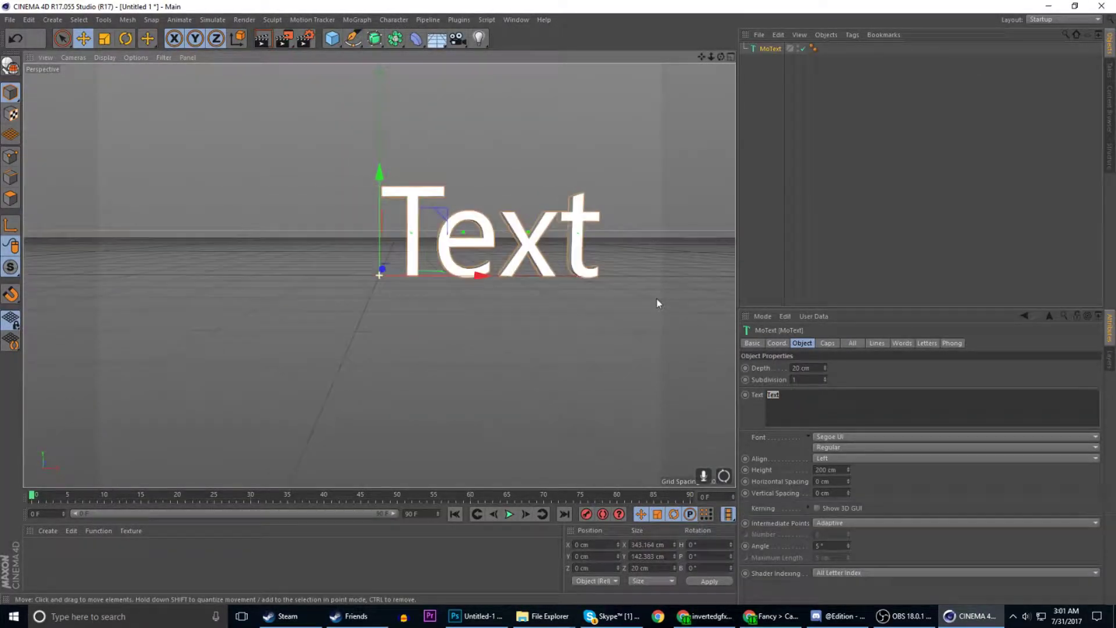
{"action": "right_click", "coordinate": [773, 394]}
{"action": "left_click", "coordinate": [779, 394]}
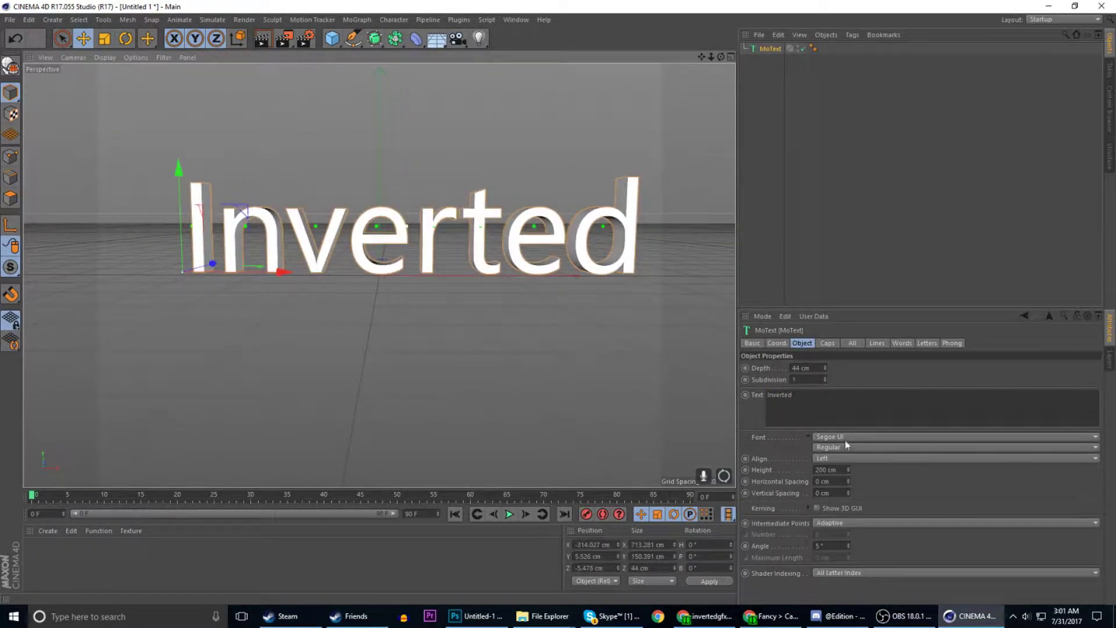
{"action": "left_click", "coordinate": [953, 436]}
{"action": "left_click", "coordinate": [837, 370]}
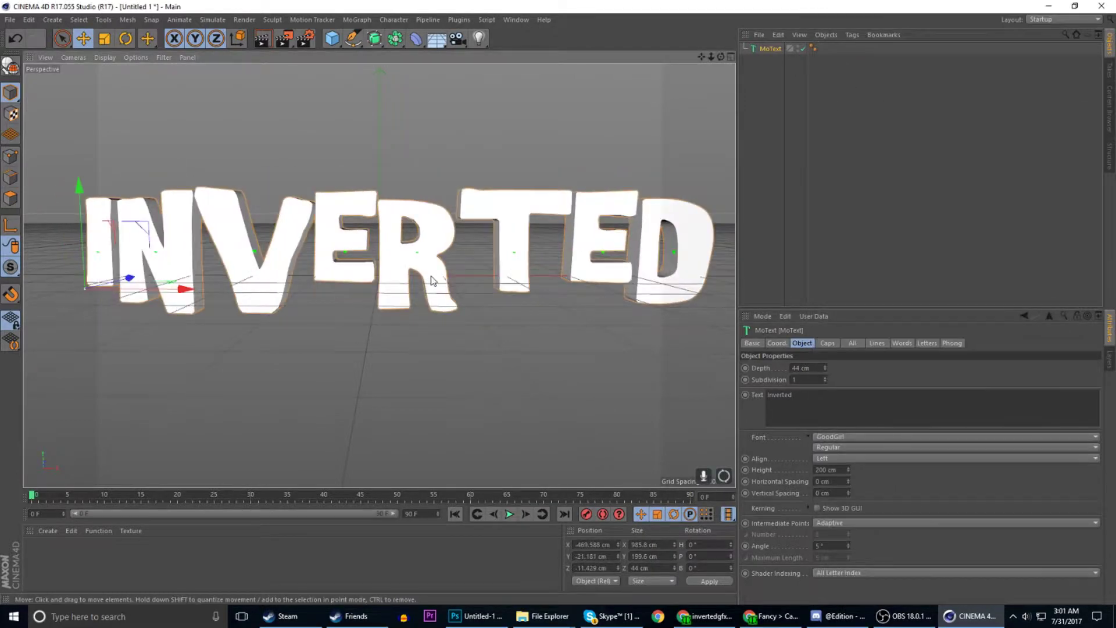
Create a new material and look through its settings pages.
{"action": "left_click", "coordinate": [47, 530]}
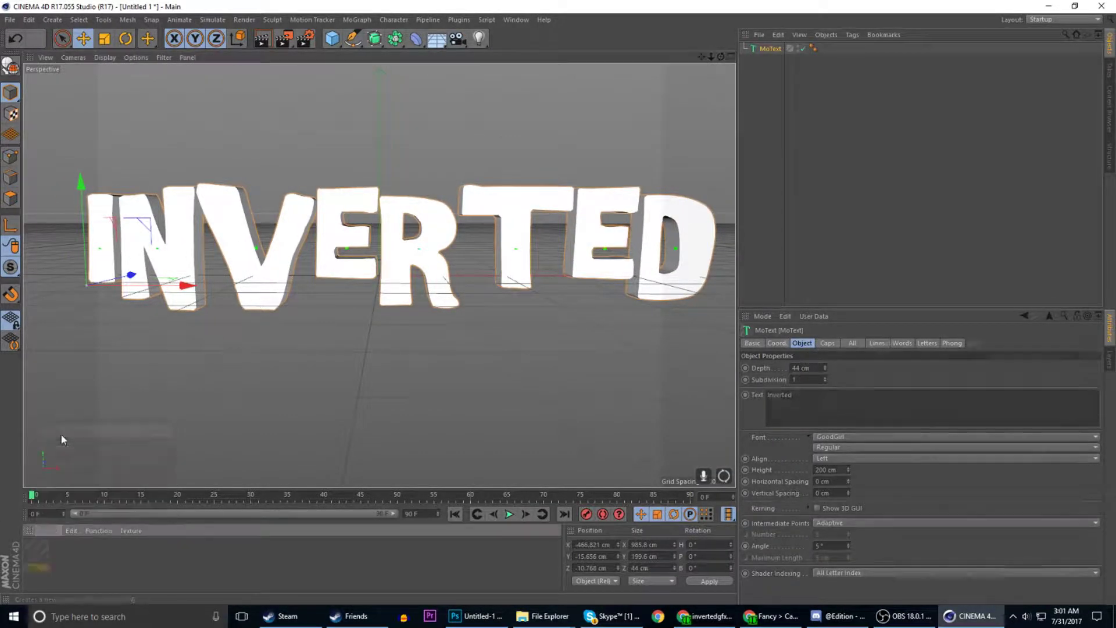
{"action": "left_click", "coordinate": [62, 430]}
{"action": "left_click", "coordinate": [843, 343]}
{"action": "left_click", "coordinate": [882, 343]}
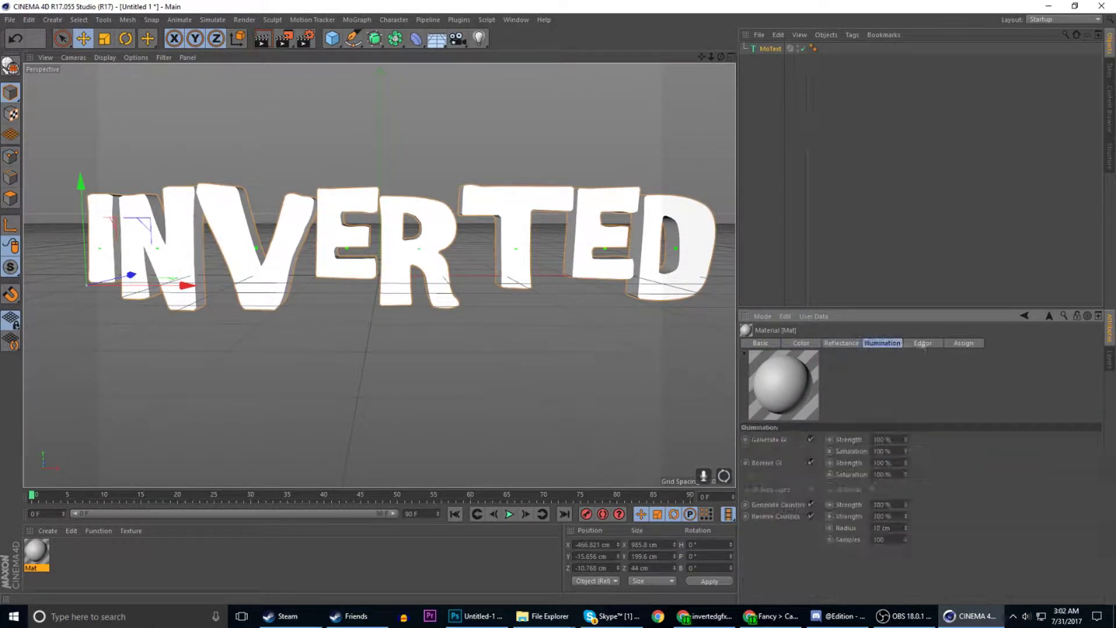
Set the new material's Editor Display to Color.
{"action": "left_click", "coordinate": [923, 342]}
{"action": "left_click", "coordinate": [47, 531]}
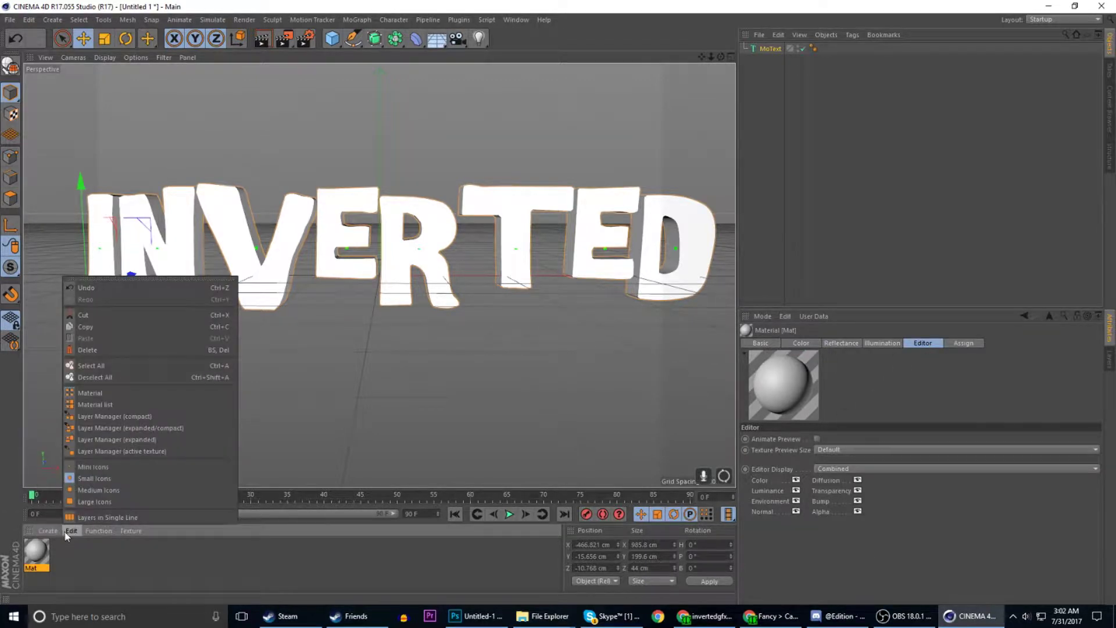
{"action": "left_click", "coordinate": [837, 468]}
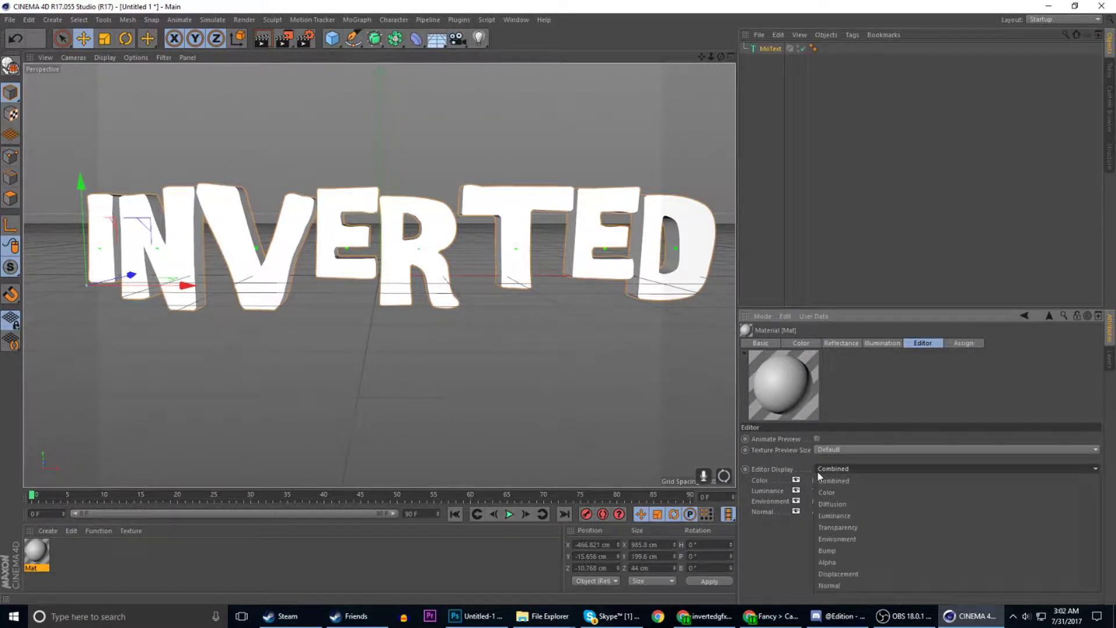
{"action": "left_click", "coordinate": [838, 477]}
Make the material teal (Hue 171°, Saturation 100%) and apply it to the INVERTED text.
{"action": "left_click", "coordinate": [883, 343]}
{"action": "left_click", "coordinate": [923, 343]}
{"action": "left_click", "coordinate": [801, 343]}
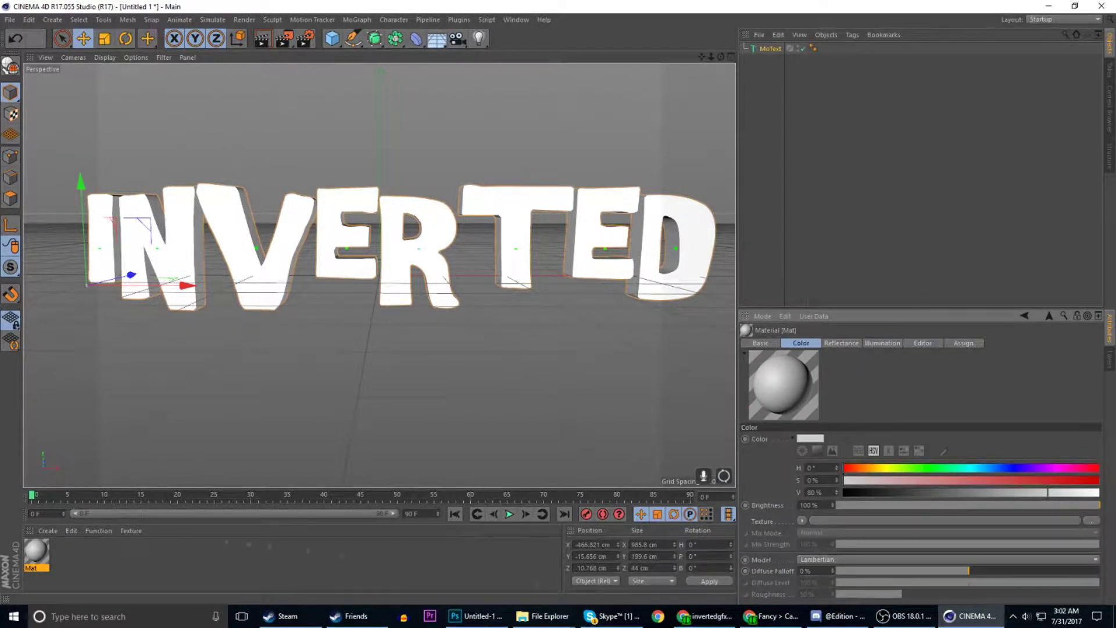
{"action": "left_click_drag", "start_coordinate": [871, 468], "coordinate": [964, 468]}
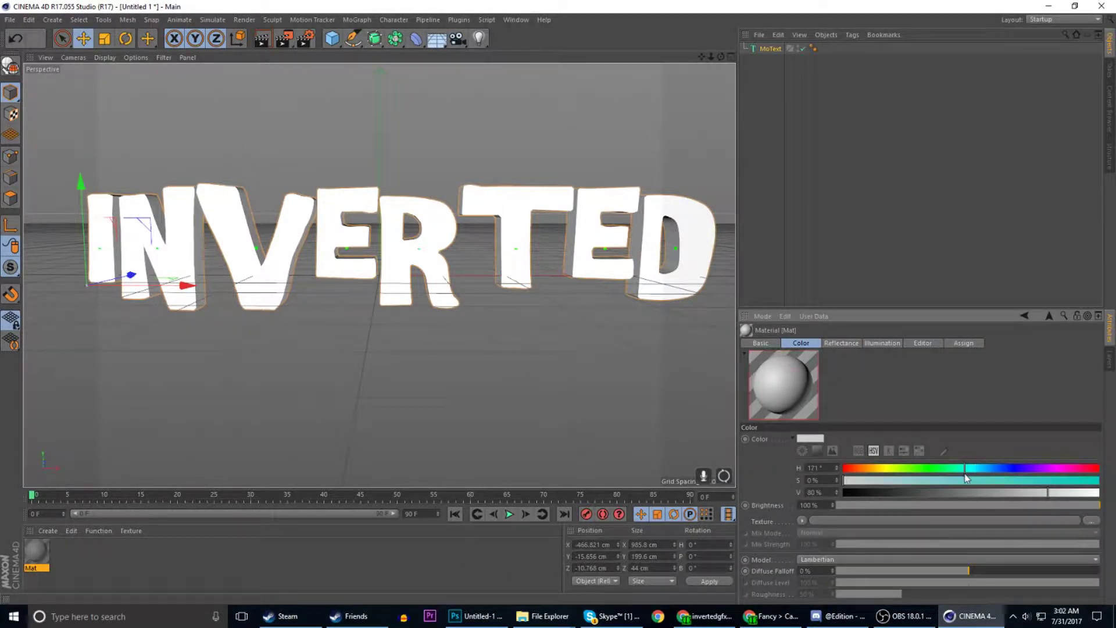
{"action": "left_click_drag", "start_coordinate": [36, 552], "coordinate": [433, 278]}
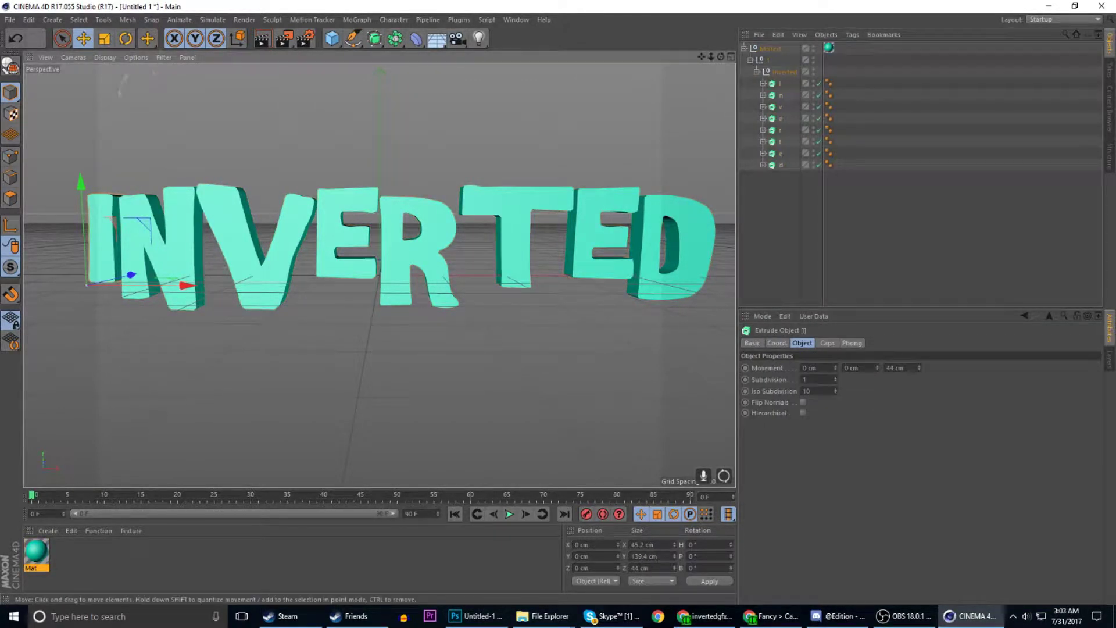
Rotate the N, V, E, T and D letters into a playful, uneven arrangement.
{"action": "left_click", "coordinate": [145, 256]}
{"action": "key", "text": "r"}
{"action": "left_click_drag", "start_coordinate": [116, 273], "coordinate": [139, 257]}
{"action": "left_click", "coordinate": [262, 250]}
{"action": "left_click_drag", "start_coordinate": [255, 279], "coordinate": [229, 327]}
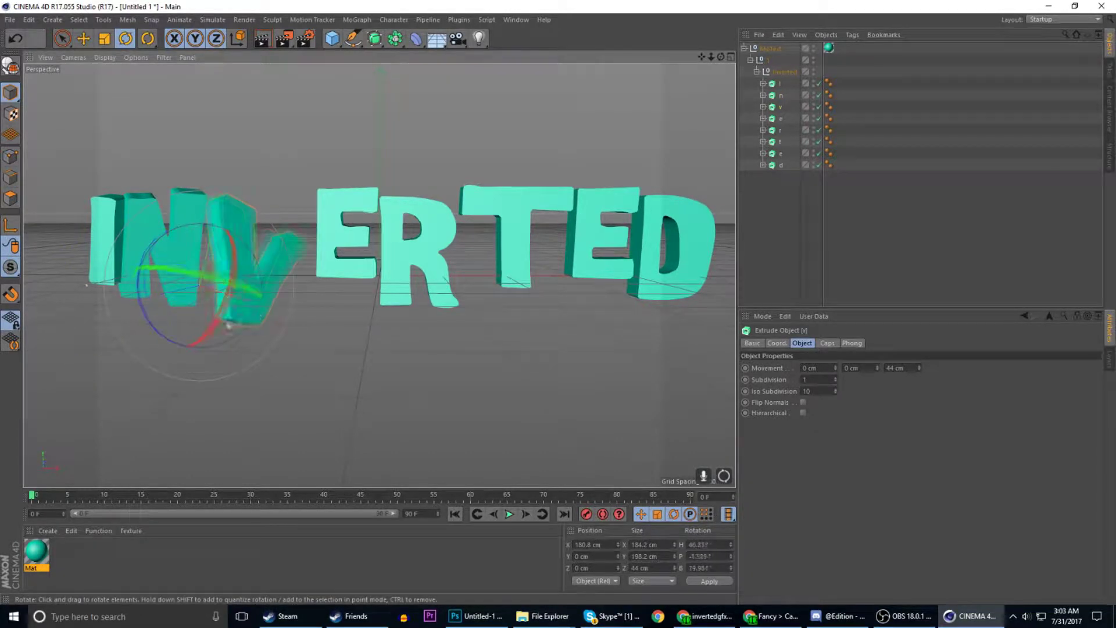
{"action": "left_click", "coordinate": [341, 226]}
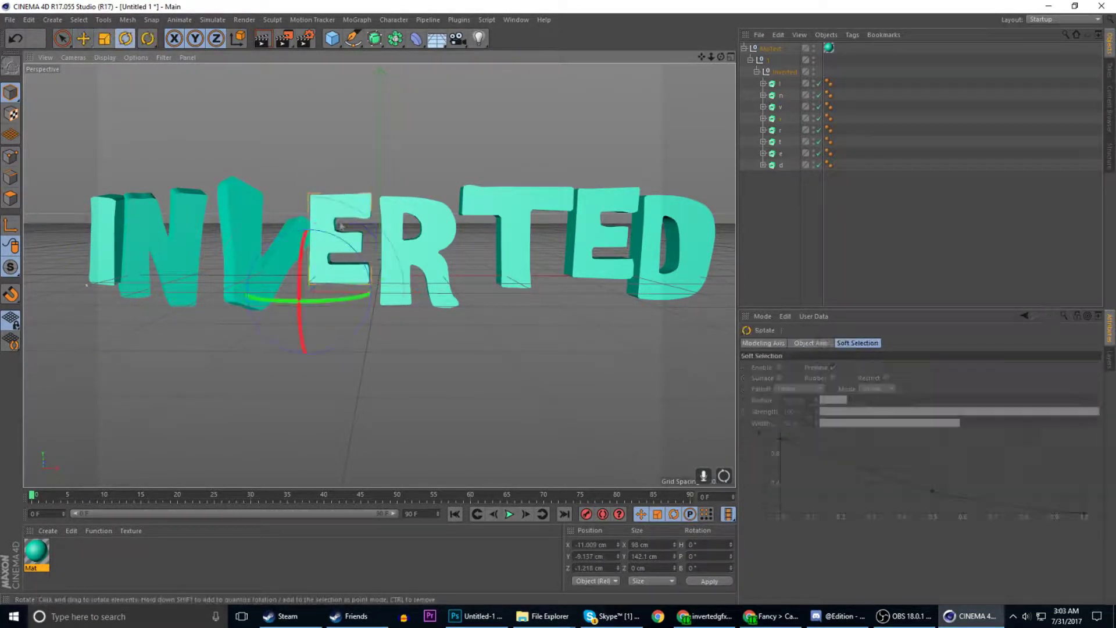
{"action": "left_click_drag", "start_coordinate": [342, 226], "coordinate": [325, 253]}
{"action": "left_click", "coordinate": [505, 244]}
{"action": "left_click_drag", "start_coordinate": [506, 244], "coordinate": [546, 279]}
{"action": "left_click_drag", "start_coordinate": [668, 244], "coordinate": [618, 304]}
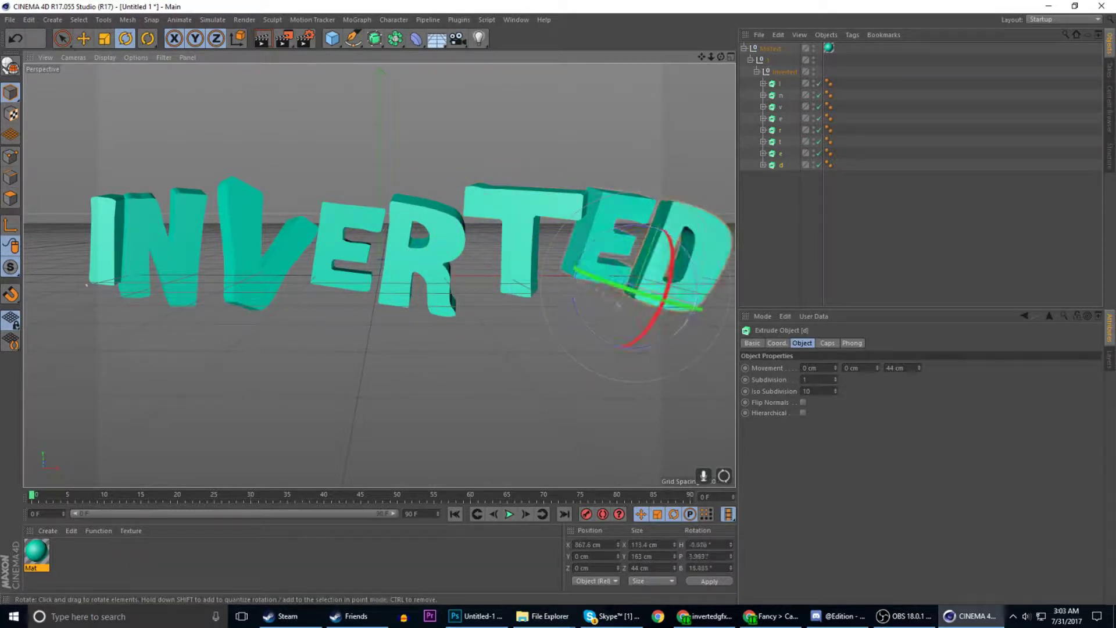
Return to the Move tool and open the render settings with Ctrl+B.
{"action": "key", "text": "e"}
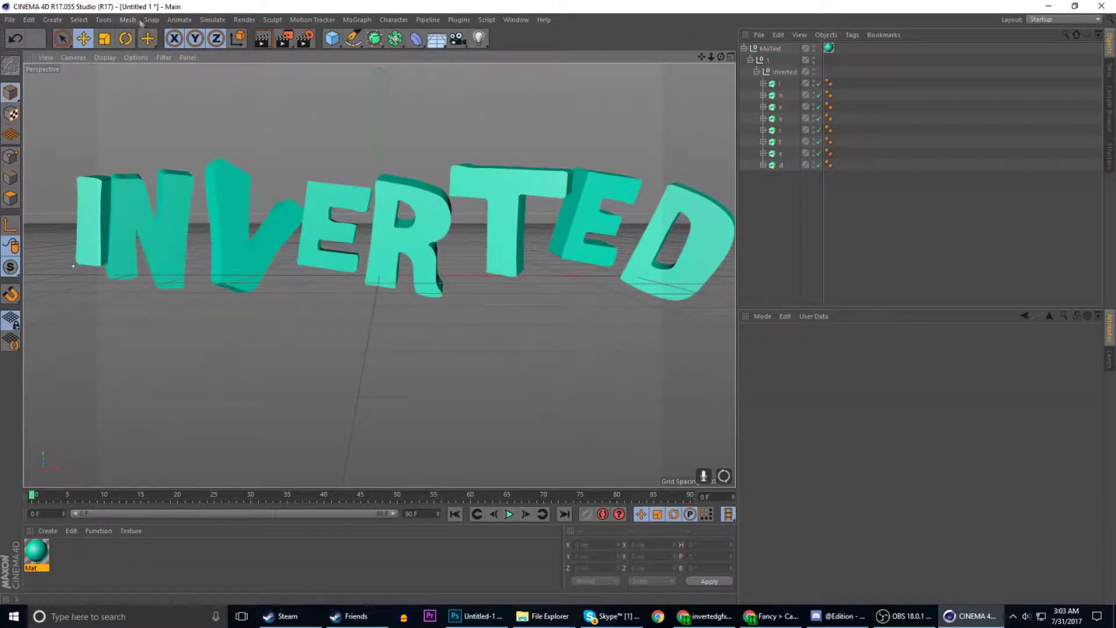
{"action": "scroll", "coordinate": [377, 273], "scroll_direction": "down", "scroll_amount": 2}
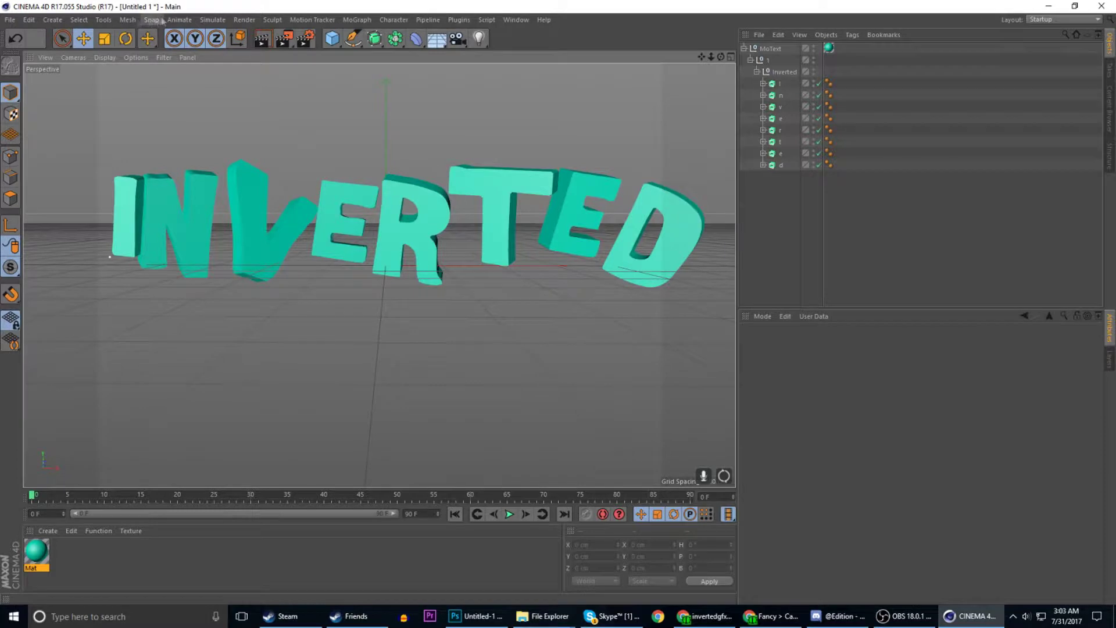
{"action": "left_click", "coordinate": [52, 20]}
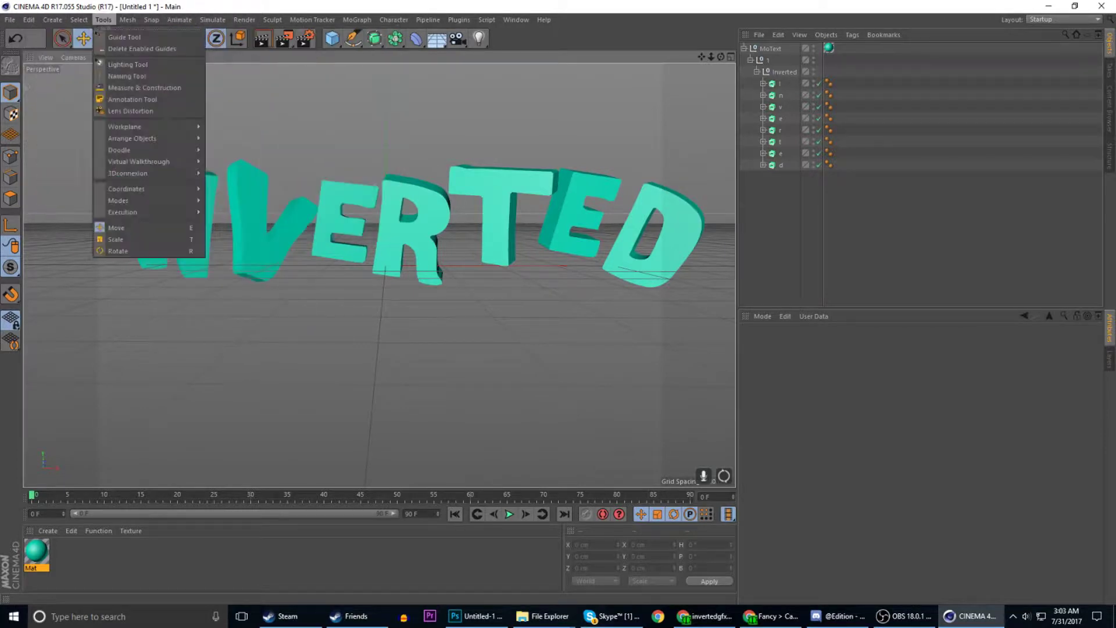
{"action": "key", "text": "ctrl+b"}
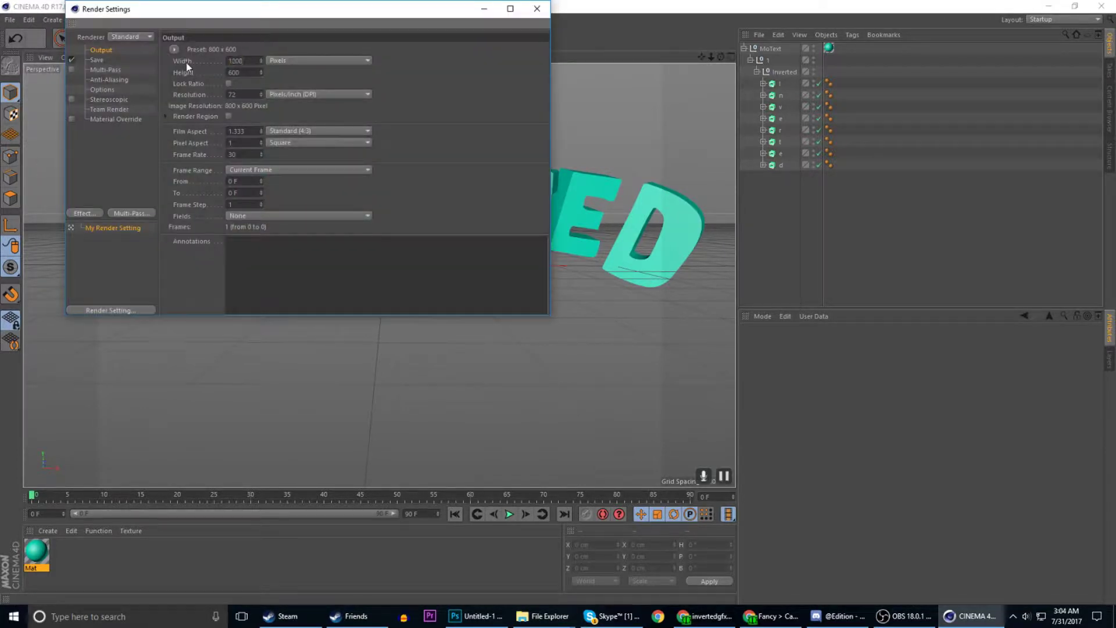
Set render output width to 1200 and save format to PNG with alpha channel.
{"action": "key", "text": "Tab"}
{"action": "left_click", "coordinate": [96, 60]}
{"action": "left_click", "coordinate": [303, 82]}
{"action": "left_click", "coordinate": [268, 207]}
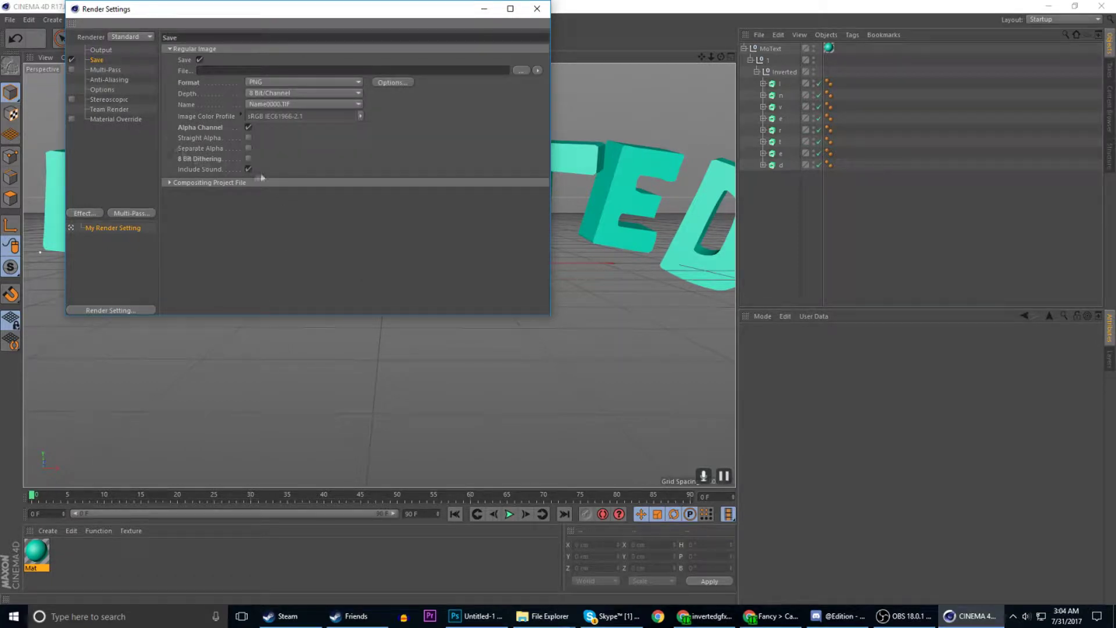
{"action": "left_click", "coordinate": [100, 50]}
Render the INVERTED text to the Picture Viewer and save it as 'Inverted banner.png'.
{"action": "left_click", "coordinate": [537, 9]}
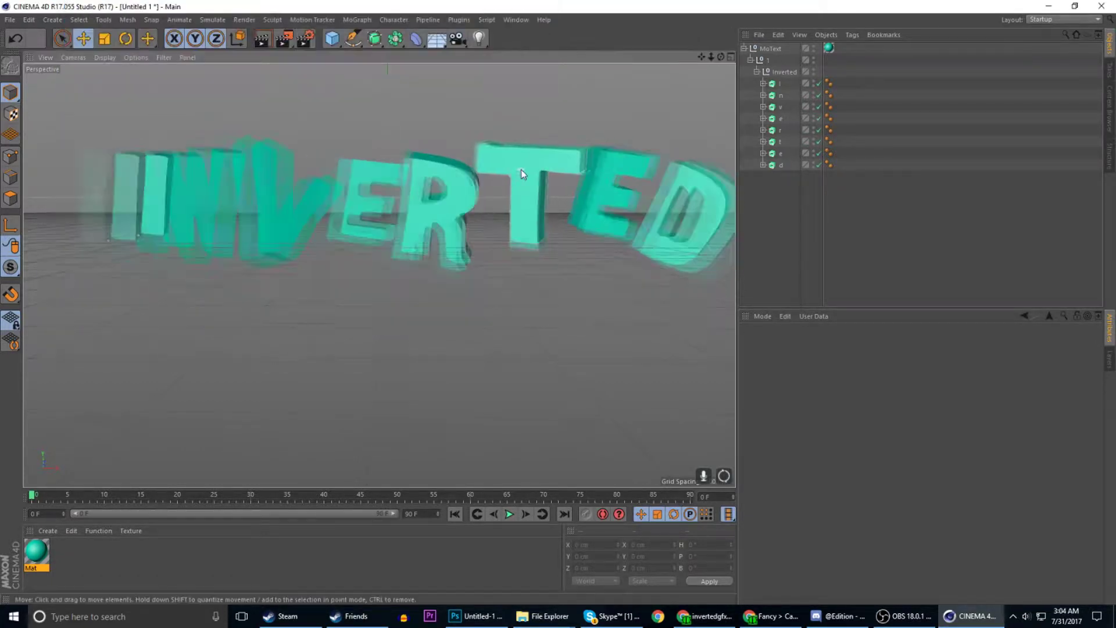
{"action": "left_click", "coordinate": [554, 184]}
{"action": "left_click", "coordinate": [284, 38]}
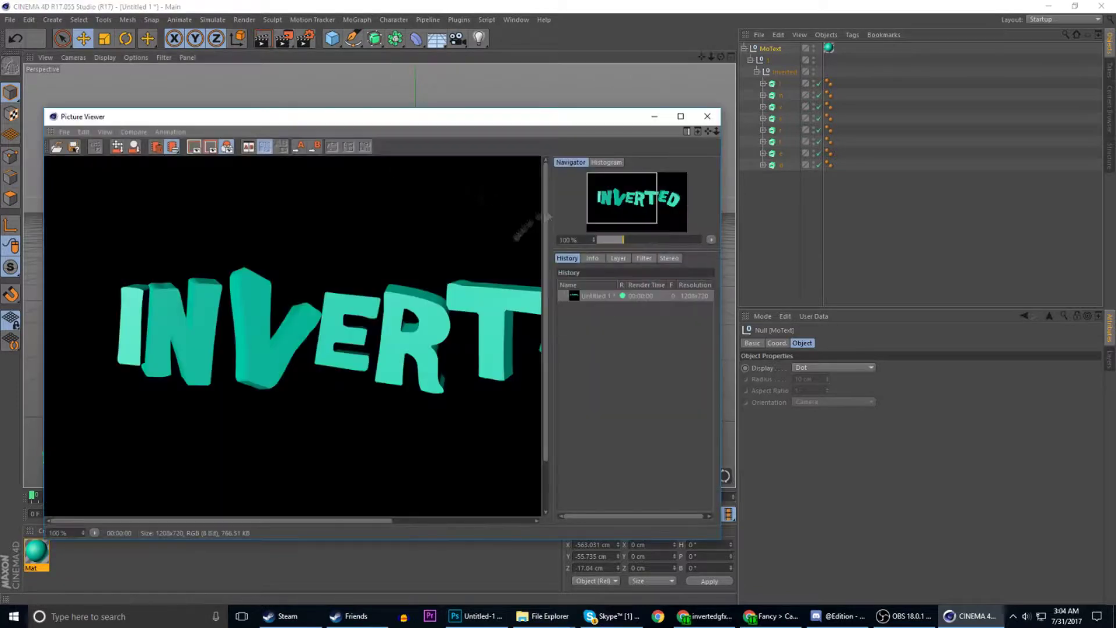
{"action": "left_click", "coordinate": [74, 147]}
{"action": "left_click", "coordinate": [58, 241]}
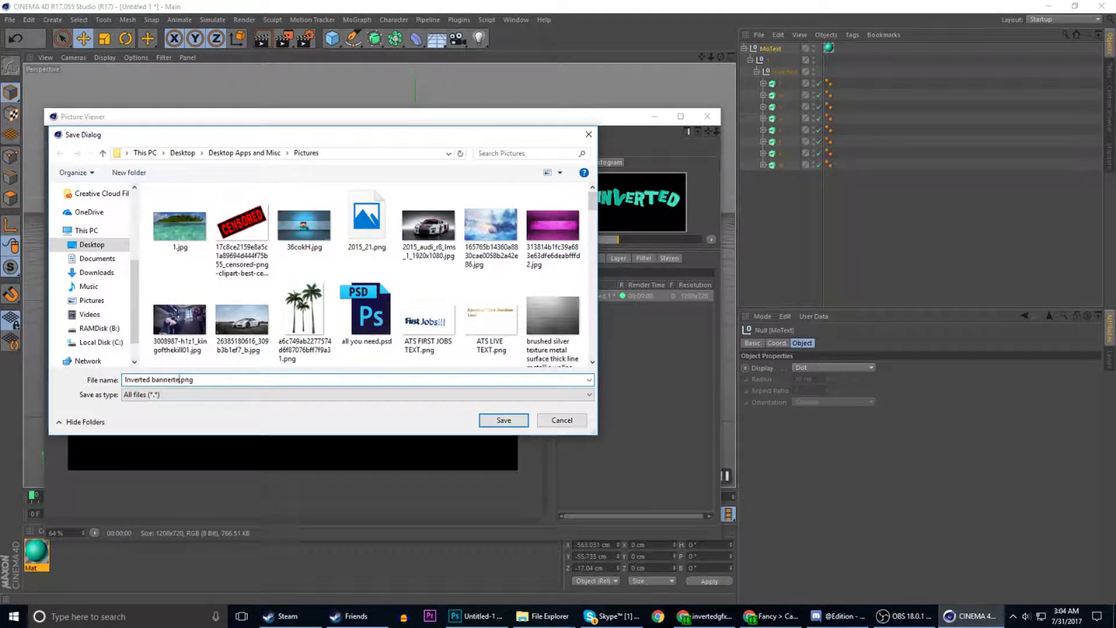
{"action": "key", "text": "Return"}
{"action": "left_click", "coordinate": [459, 615]}
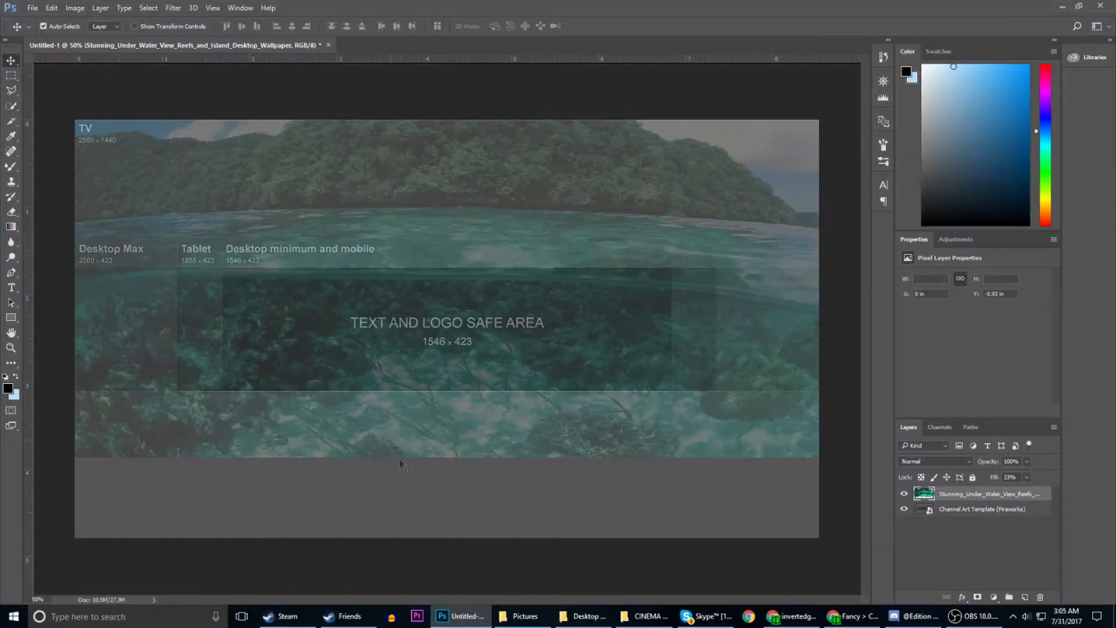
Place the INVERTED render on the banner, scale it down, and nudge it higher.
{"action": "left_click_drag", "start_coordinate": [606, 625], "coordinate": [447, 329]}
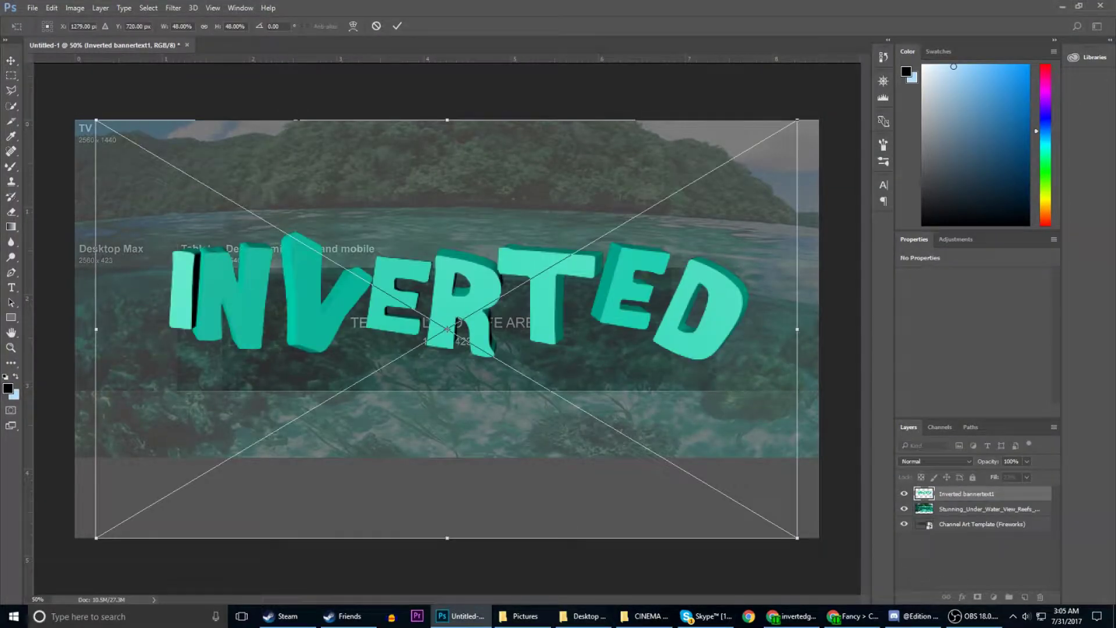
{"action": "left_click_drag", "start_coordinate": [447, 538], "coordinate": [492, 462]}
{"action": "key", "text": "Return"}
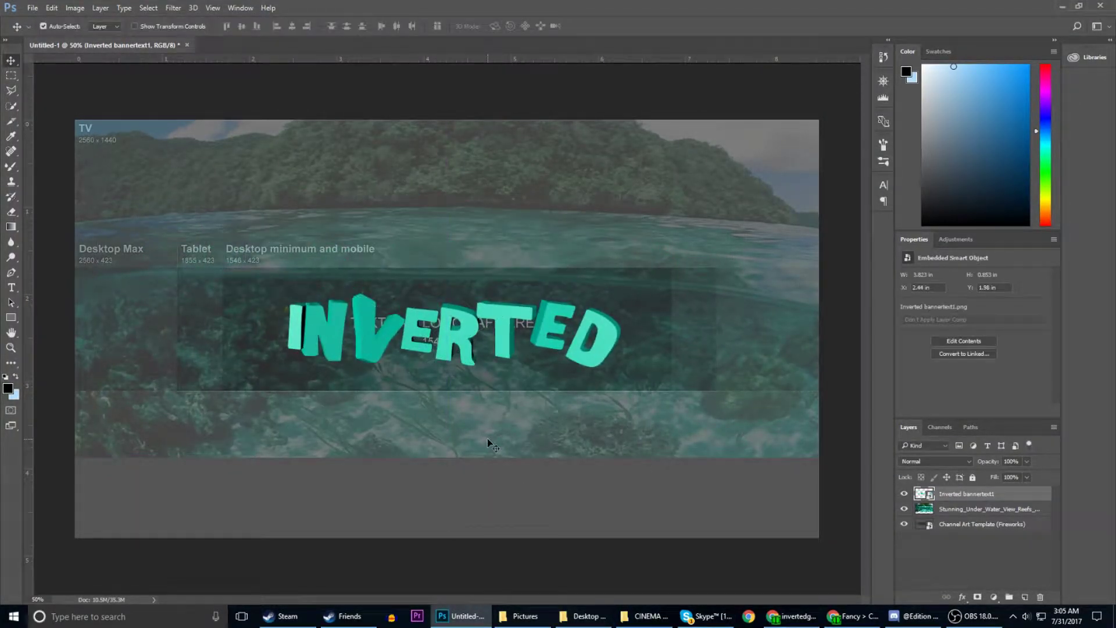
{"action": "left_click_drag", "start_coordinate": [530, 366], "coordinate": [508, 448]}
{"action": "left_click_drag", "start_coordinate": [512, 351], "coordinate": [511, 335]}
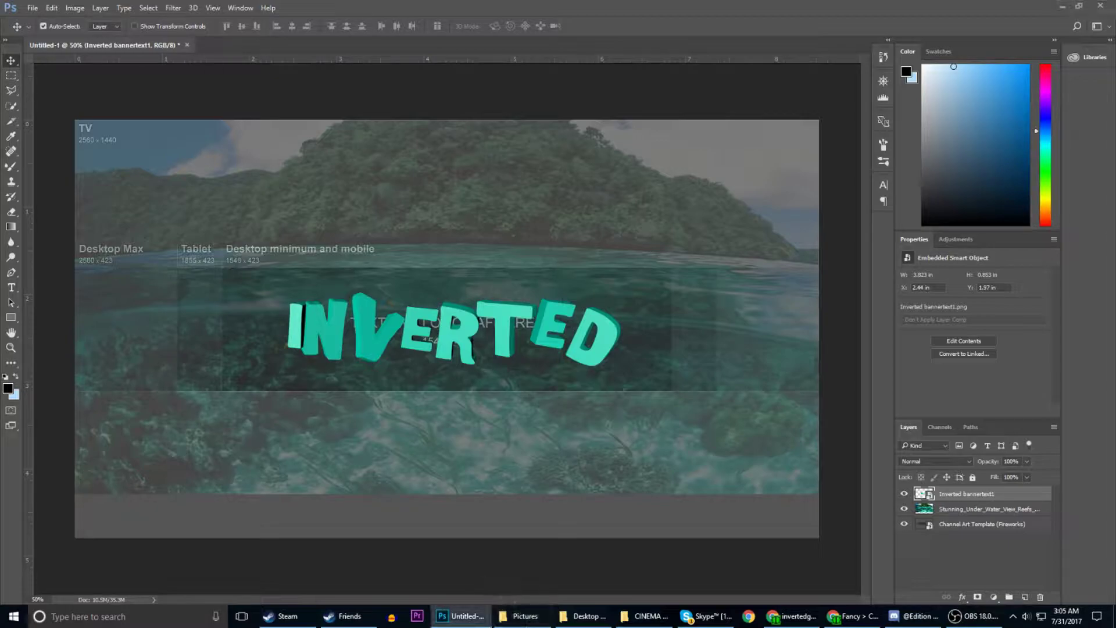
Search Google for 'water png' in the web browser.
{"action": "left_click", "coordinate": [854, 616]}
{"action": "left_click", "coordinate": [215, 27]}
{"action": "type", "text": "wat"}
{"action": "key", "text": "Return"}
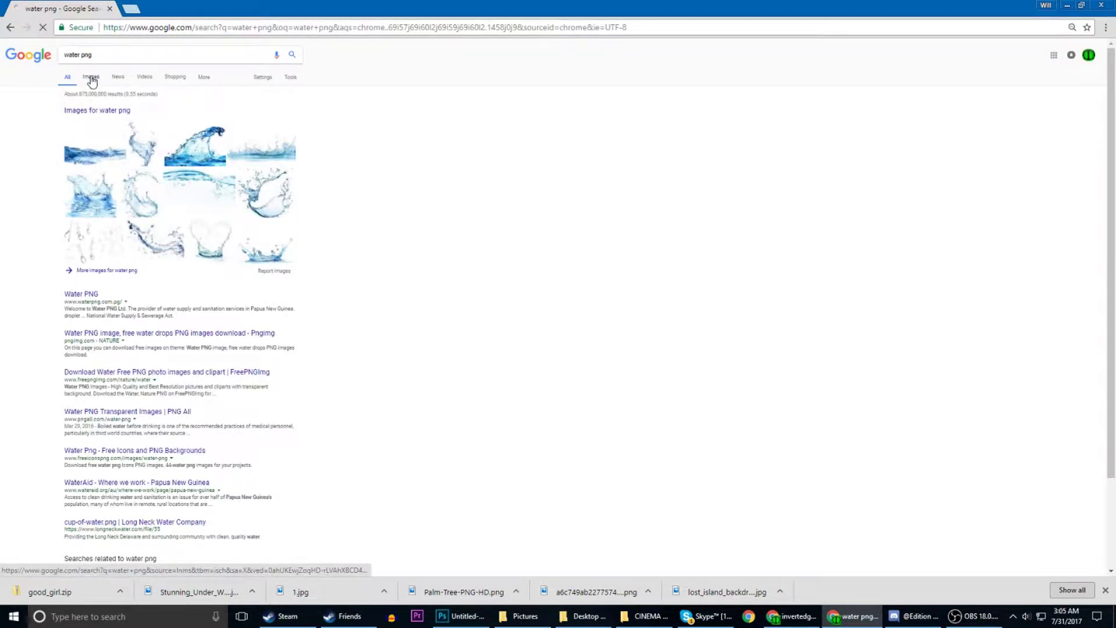
Filter results to Images and save the first two water-splash PNGs.
{"action": "left_click", "coordinate": [91, 79]}
{"action": "left_click", "coordinate": [64, 153]}
{"action": "right_click", "coordinate": [406, 418]}
{"action": "left_click", "coordinate": [448, 513]}
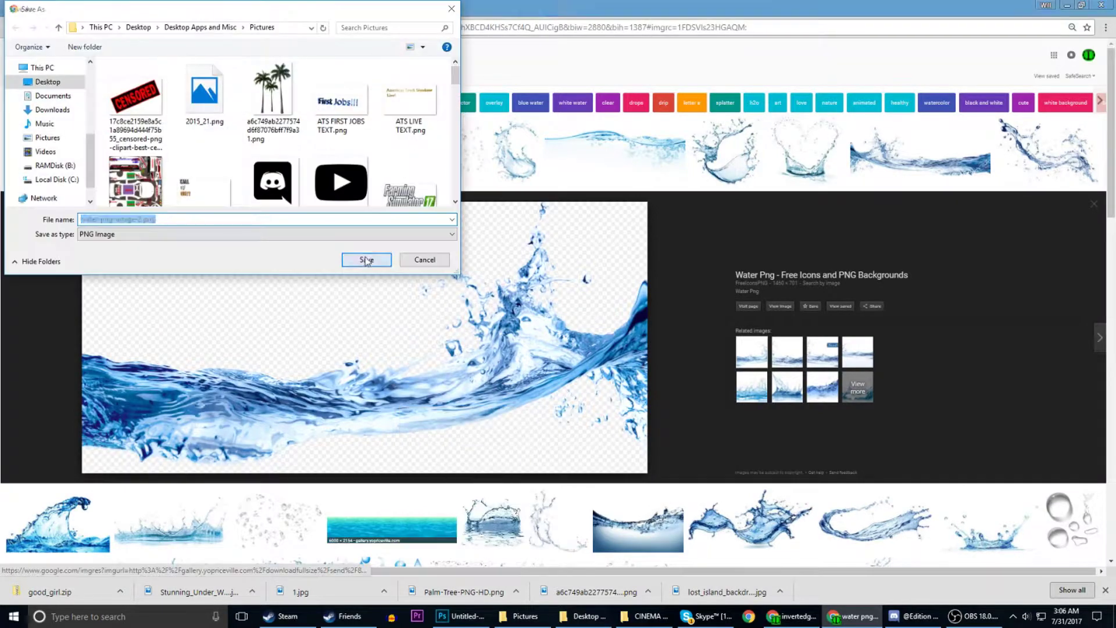
{"action": "left_click", "coordinate": [366, 260]}
{"action": "left_click", "coordinate": [786, 352]}
{"action": "right_click", "coordinate": [428, 368]}
{"action": "left_click", "coordinate": [474, 470]}
{"action": "left_click", "coordinate": [366, 256]}
Save the wavy and vertical water-splash PNGs, then return to the Photoshop banner.
{"action": "scroll", "coordinate": [557, 407], "scroll_direction": "down", "scroll_amount": 3}
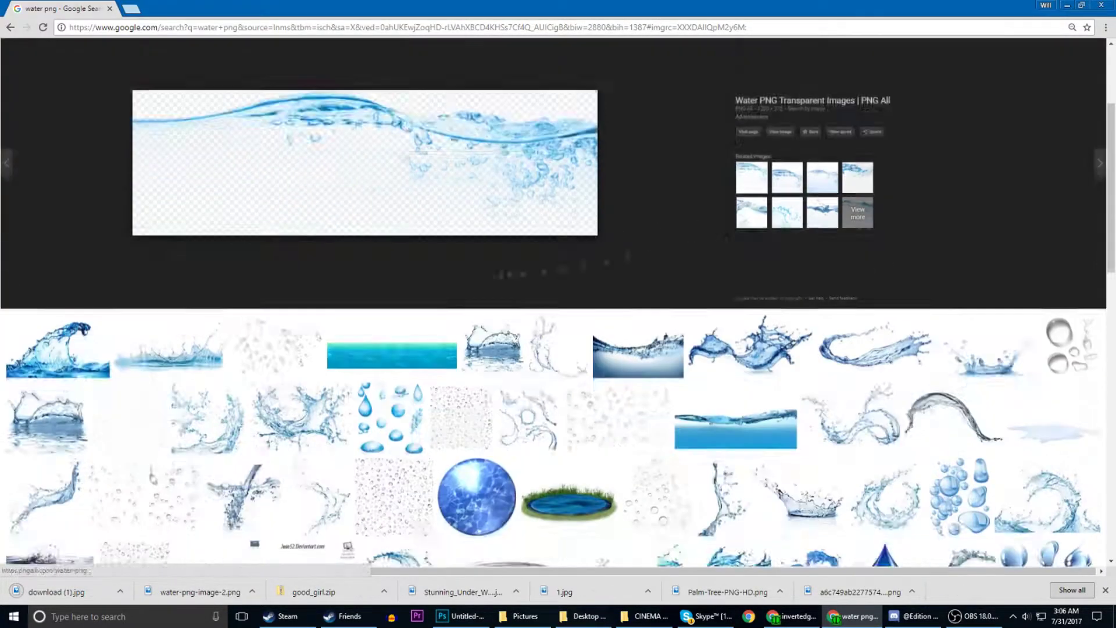
{"action": "scroll", "coordinate": [525, 265], "scroll_direction": "down", "scroll_amount": 2}
{"action": "left_click", "coordinate": [704, 463]}
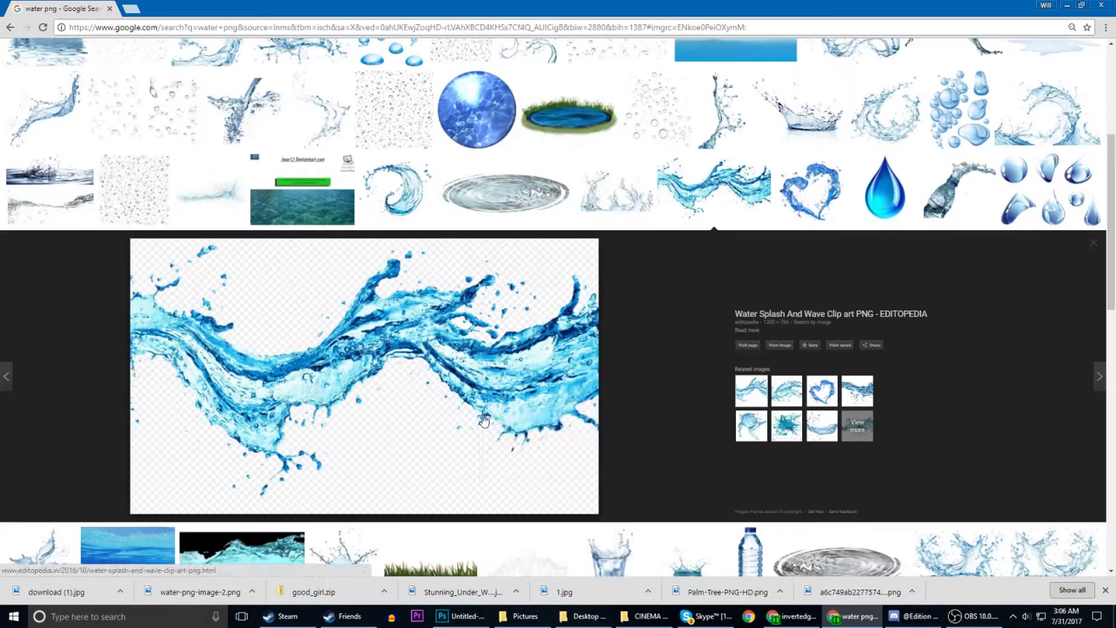
{"action": "right_click", "coordinate": [433, 387]}
{"action": "left_click", "coordinate": [473, 494]}
{"action": "left_click", "coordinate": [616, 192]}
{"action": "right_click", "coordinate": [415, 387]}
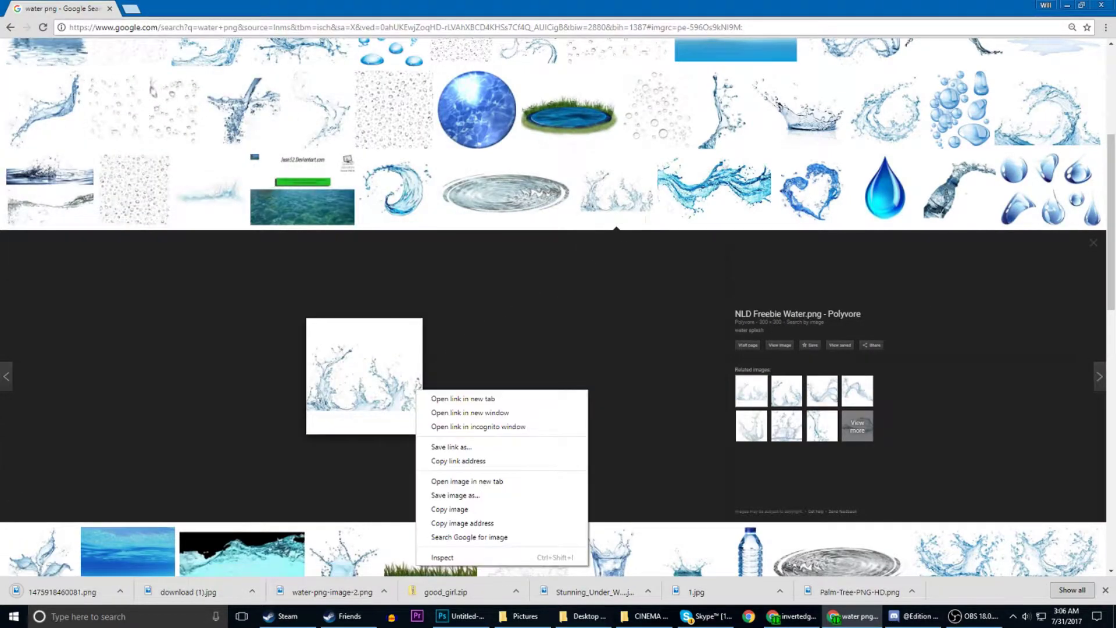
{"action": "left_click", "coordinate": [720, 110]}
{"action": "right_click", "coordinate": [344, 347]}
{"action": "left_click", "coordinate": [378, 456]}
{"action": "key", "text": "Return"}
{"action": "key", "text": "alt+Tab"}
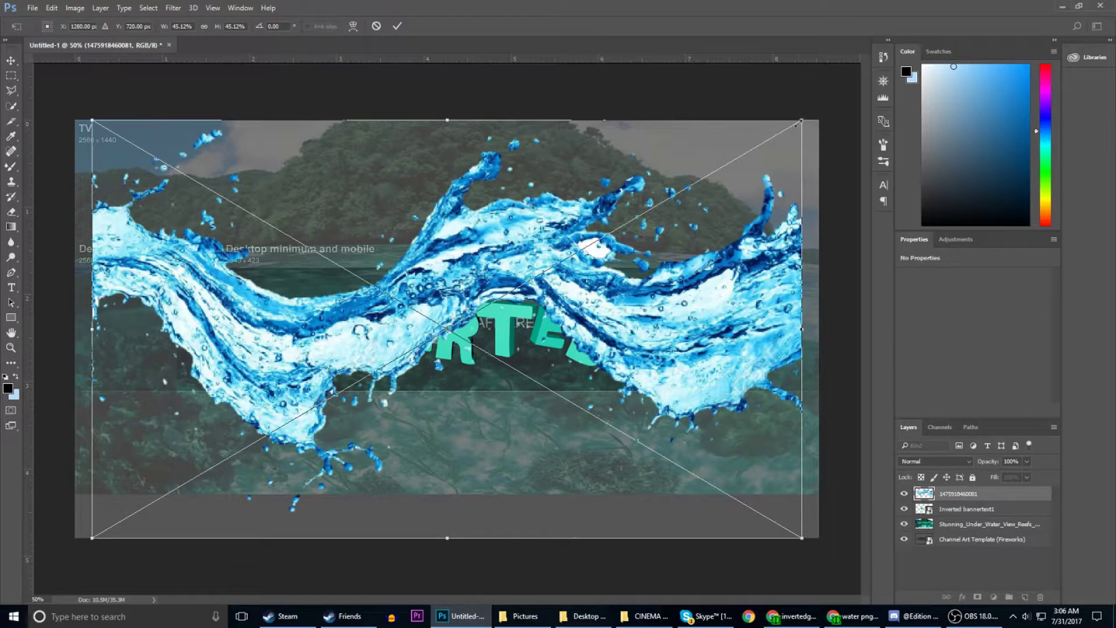
Place a water splash on the banner's right side and rasterize it for erasing.
{"action": "mouse_move", "coordinate": [657, 491]}
{"action": "left_mouse_down"}
{"action": "mouse_move", "coordinate": [691, 329]}
{"action": "mouse_move", "coordinate": [758, 331]}
{"action": "left_mouse_up"}
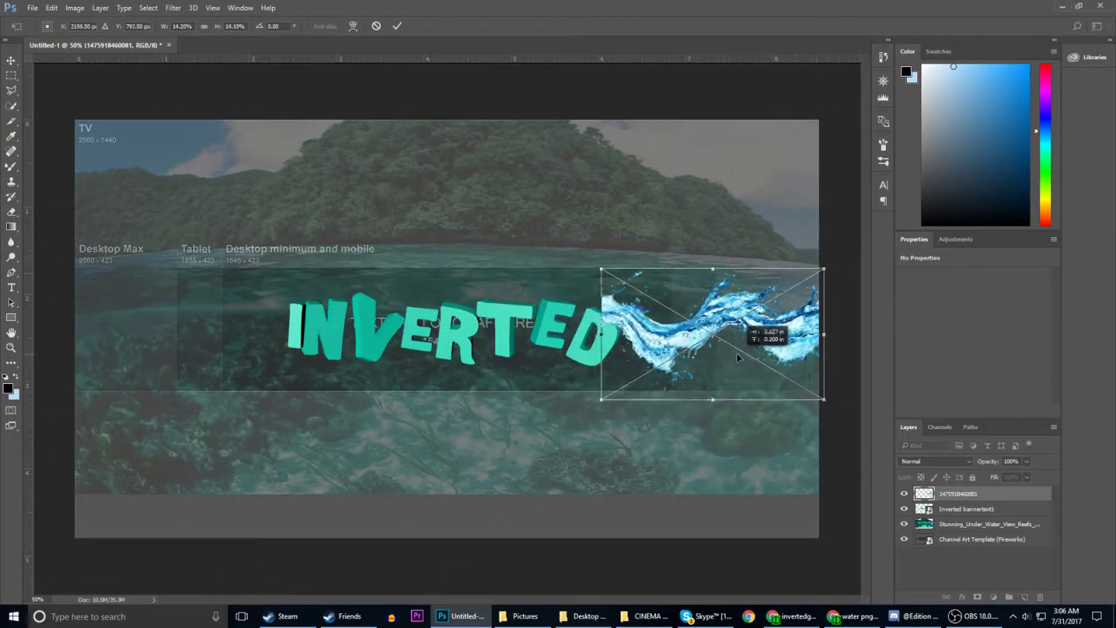
{"action": "key", "text": "Return"}
{"action": "left_click_drag", "start_coordinate": [645, 341], "coordinate": [651, 360]}
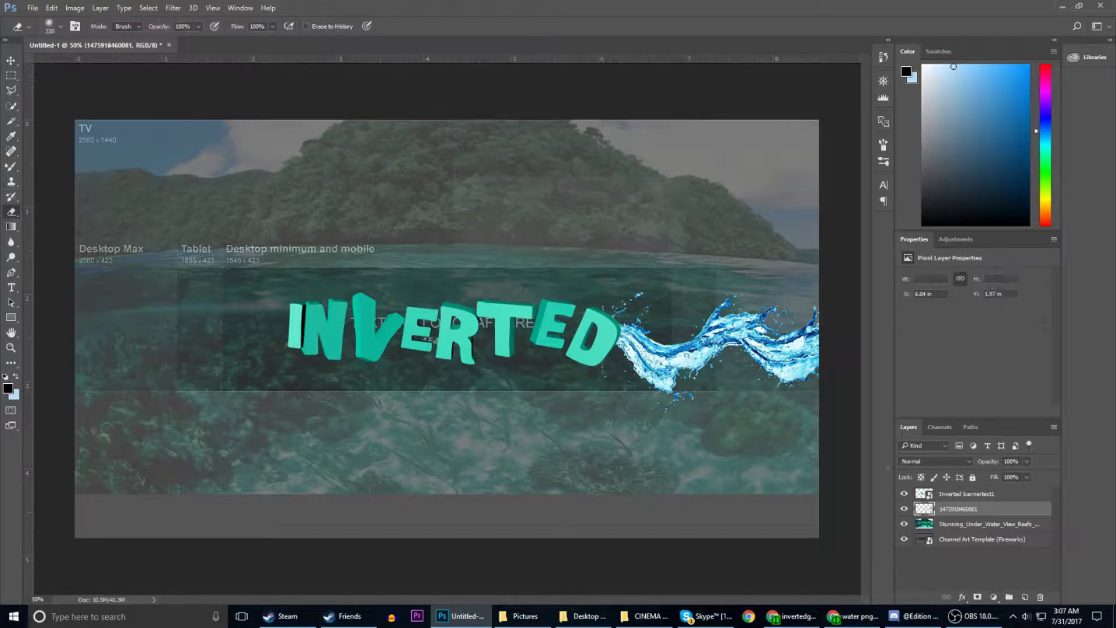
{"action": "right_click", "coordinate": [923, 509]}
{"action": "right_click", "coordinate": [988, 508]}
{"action": "left_click", "coordinate": [837, 215]}
{"action": "key", "text": "e"}
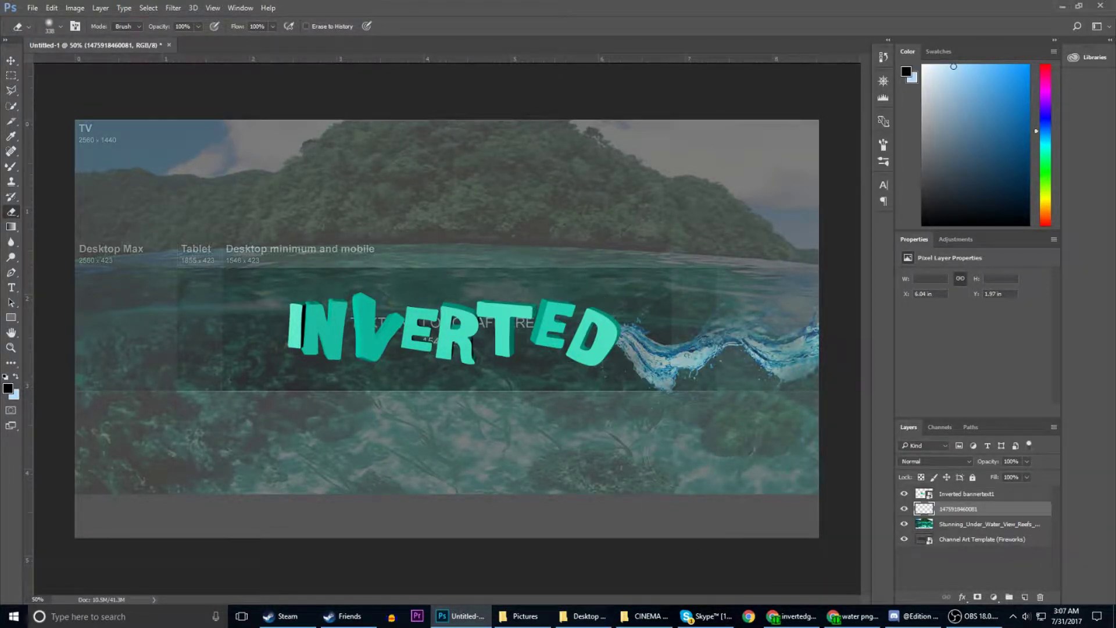
Duplicate the splash, flip the copy horizontally and set it at the left edge.
{"action": "right_click", "coordinate": [950, 510]}
{"action": "left_click", "coordinate": [814, 129]}
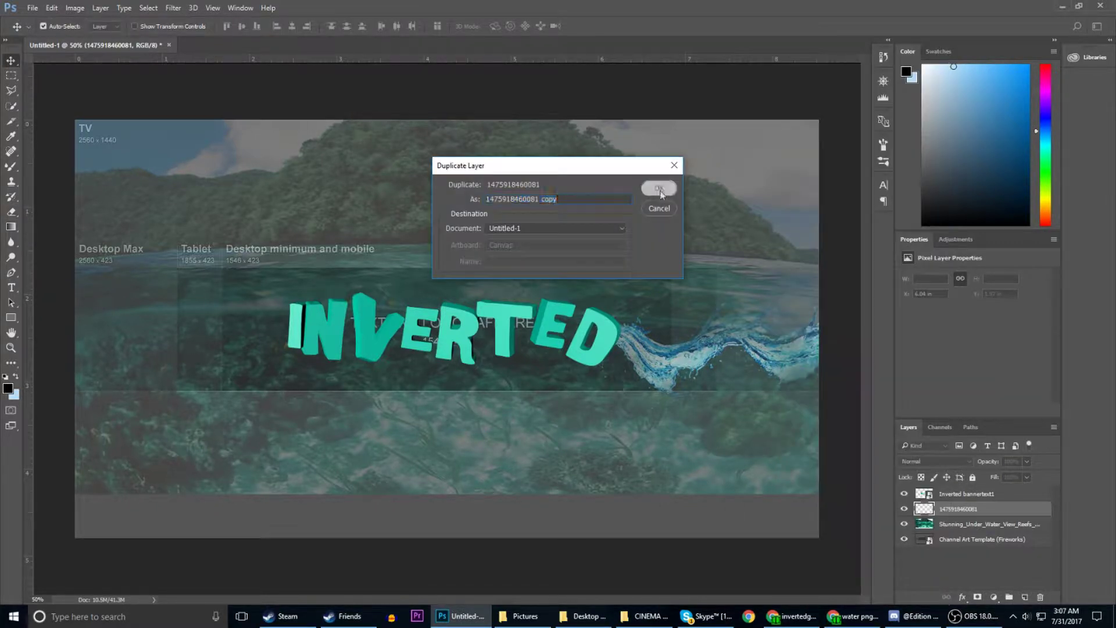
{"action": "key", "text": "Return"}
{"action": "left_click_drag", "start_coordinate": [718, 349], "coordinate": [233, 312]}
{"action": "left_click", "coordinate": [52, 8]}
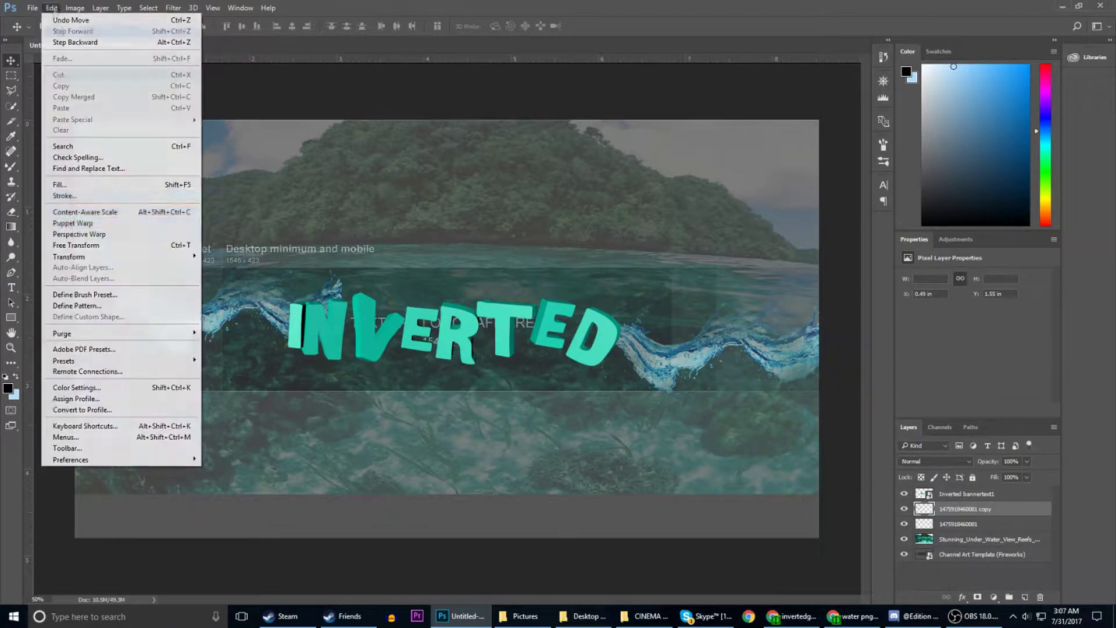
{"action": "left_click", "coordinate": [233, 391]}
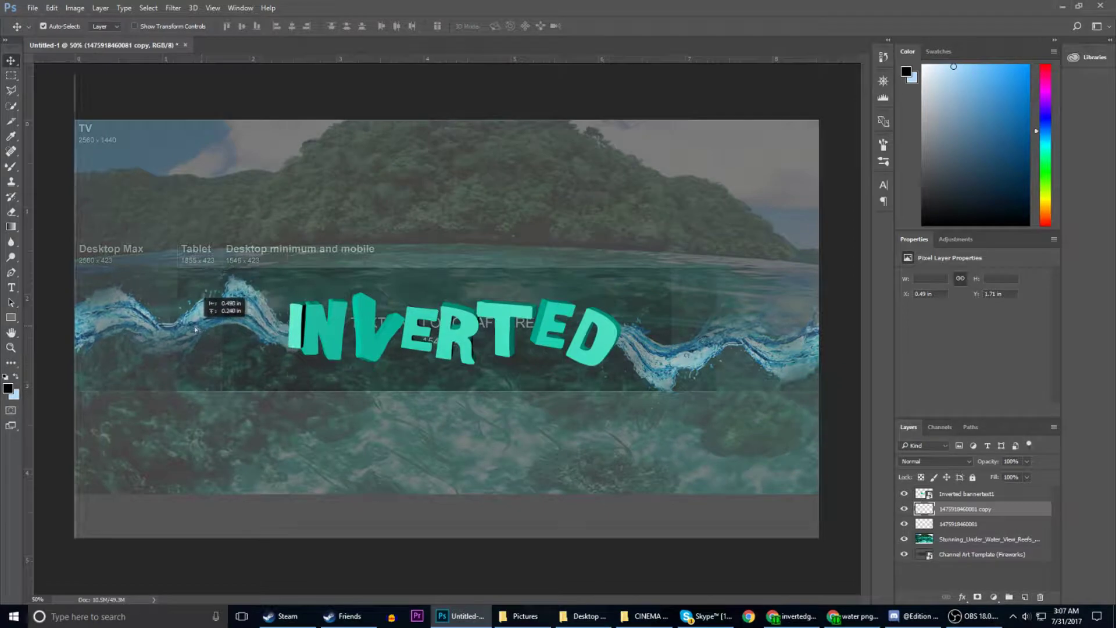
{"action": "left_click_drag", "start_coordinate": [202, 333], "coordinate": [190, 319]}
{"action": "key", "text": "Return"}
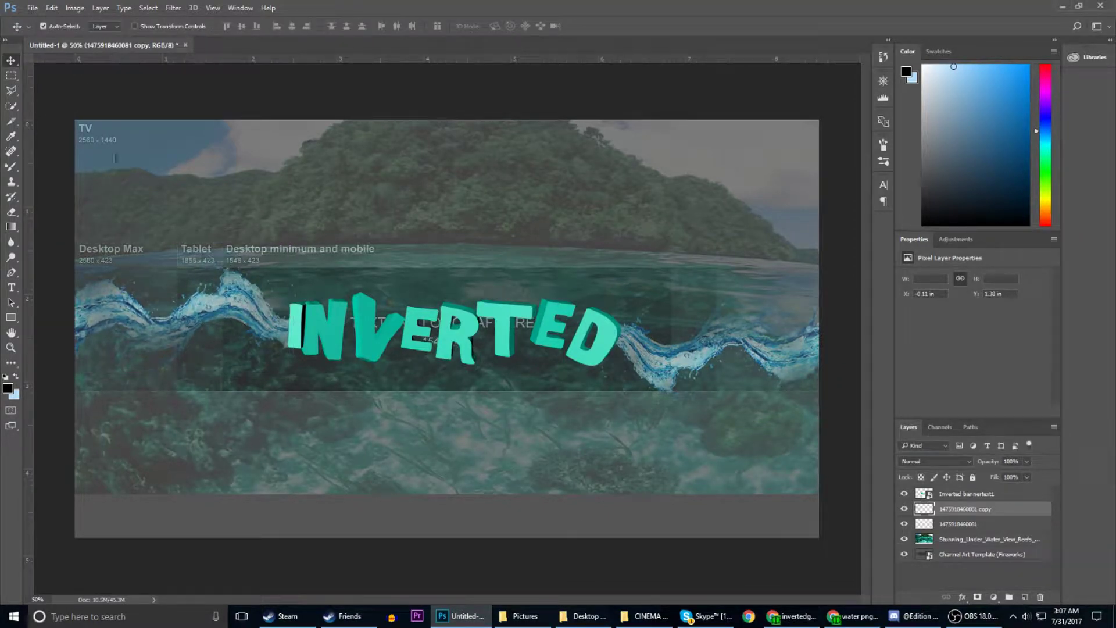
Add a shrunken, tilted water-png-image-2 splash rising at the right, rasterized and erased at its lower end.
{"action": "left_click_drag", "start_coordinate": [196, 283], "coordinate": [530, 397]}
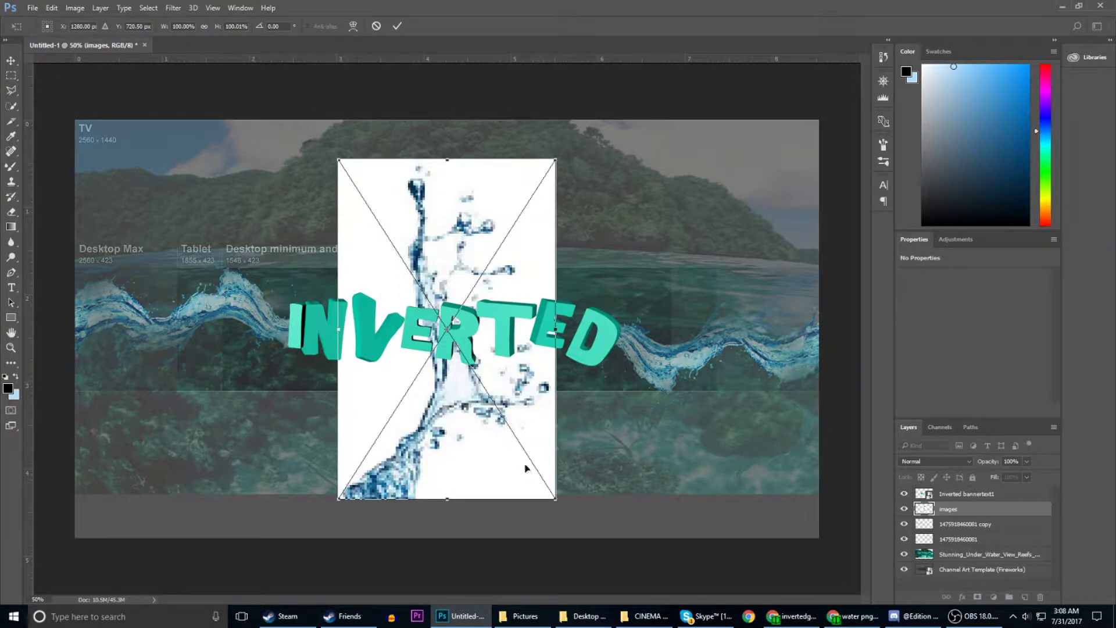
{"action": "key", "text": "Escape"}
{"action": "left_click_drag", "start_coordinate": [196, 283], "coordinate": [447, 328]}
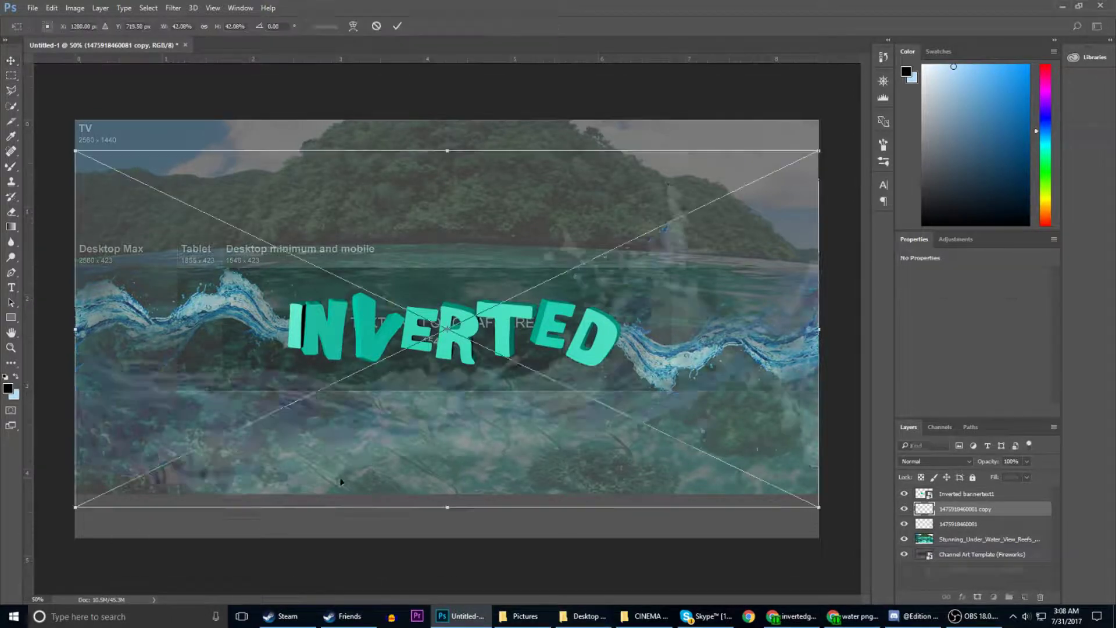
{"action": "left_click_drag", "start_coordinate": [74, 537], "coordinate": [599, 325]}
{"action": "mouse_move", "coordinate": [837, 215]}
{"action": "left_mouse_down"}
{"action": "mouse_move", "coordinate": [854, 279]}
{"action": "mouse_move", "coordinate": [858, 210]}
{"action": "left_mouse_up"}
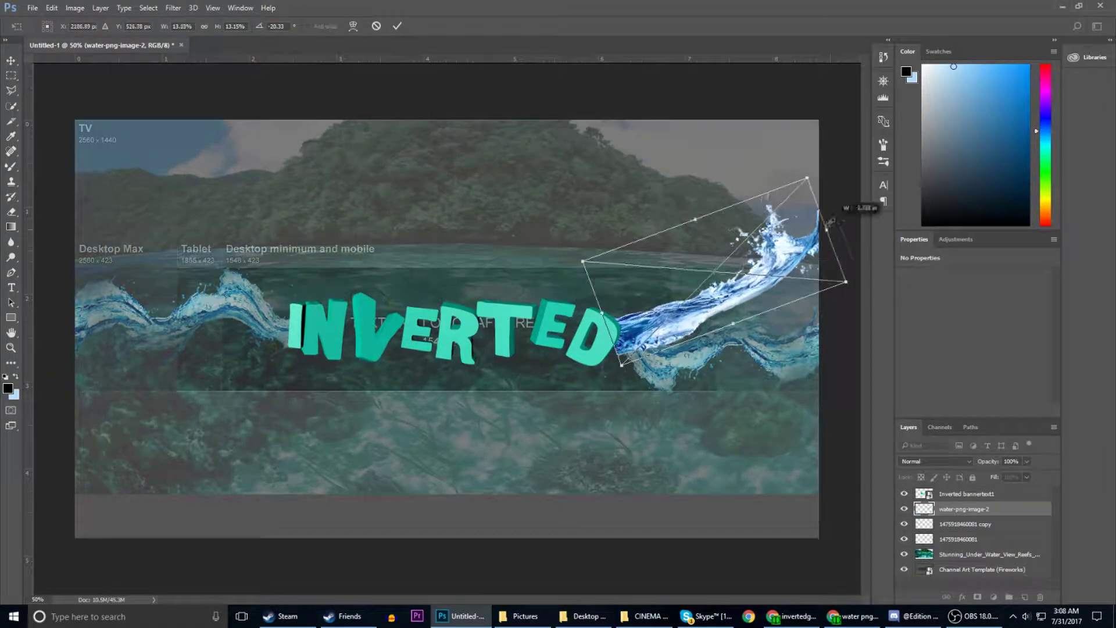
{"action": "key", "text": "Return"}
{"action": "right_click", "coordinate": [964, 508]}
{"action": "left_click", "coordinate": [819, 261]}
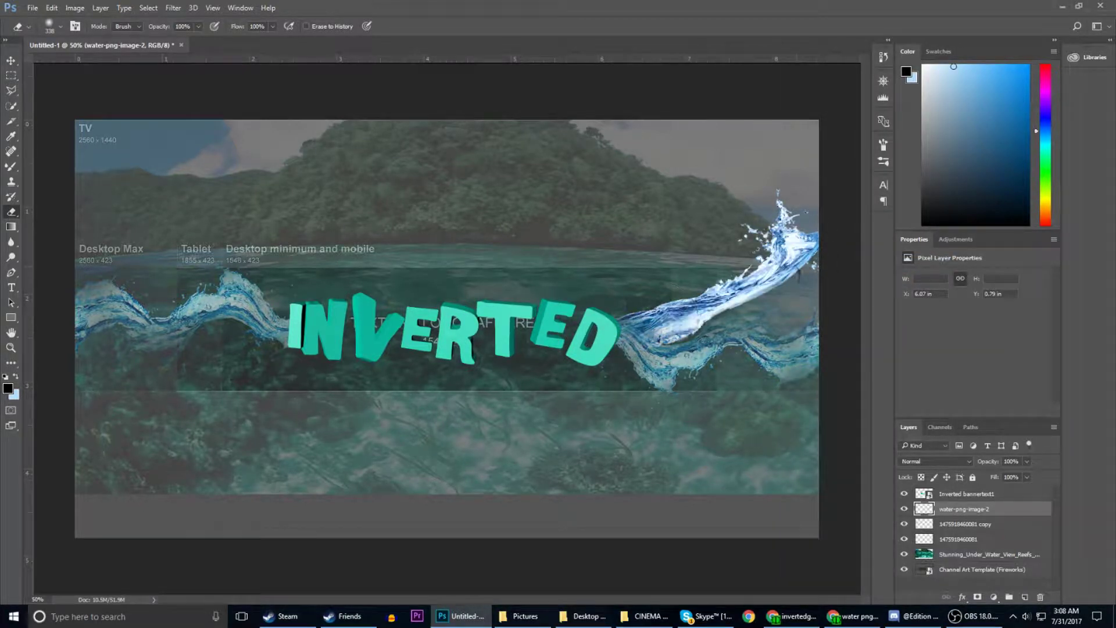
{"action": "left_click_drag", "start_coordinate": [648, 328], "coordinate": [677, 325]}
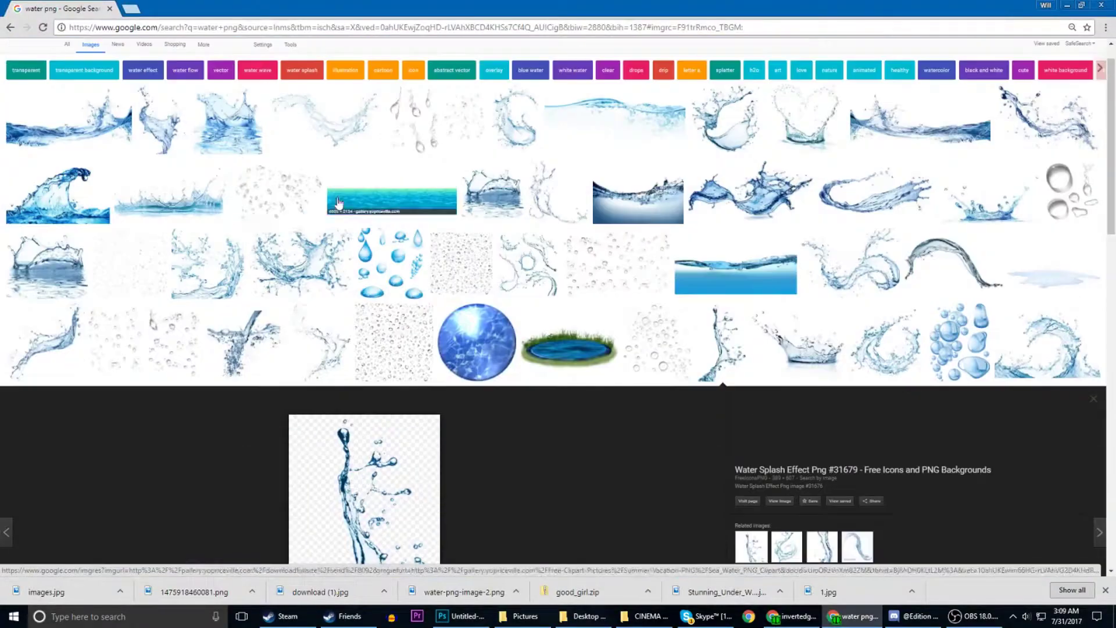
Save a water image from the Google Images results to disk.
{"action": "left_click", "coordinate": [168, 192]}
{"action": "right_click", "coordinate": [306, 338]}
{"action": "left_click", "coordinate": [345, 440]}
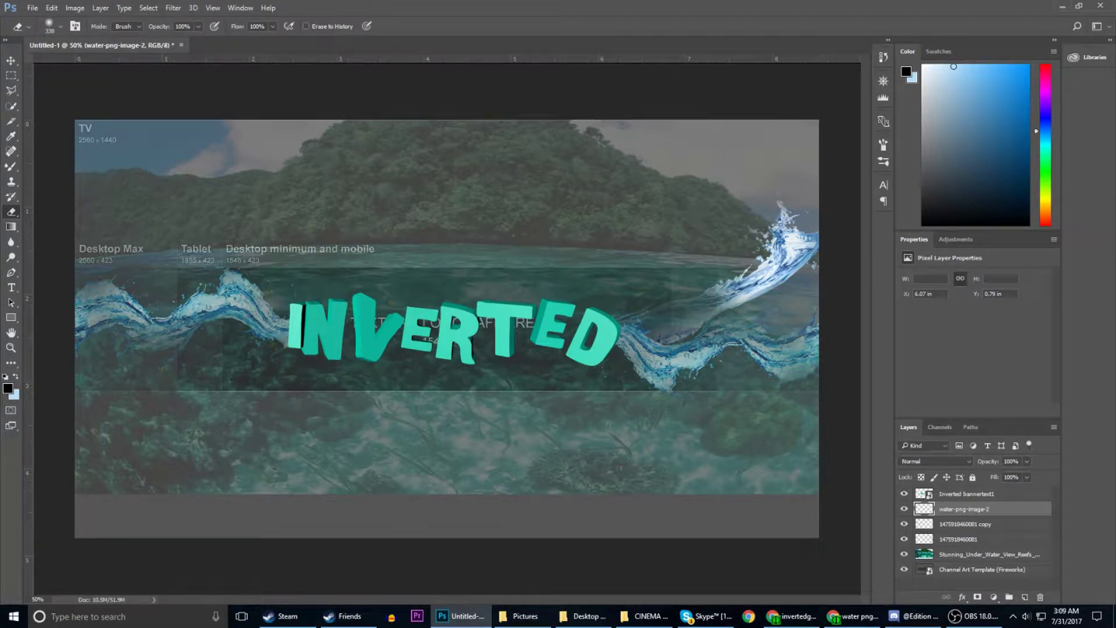
Place the Water-HD-PNG-File splash, shrunk and centred behind INVERTED.
{"action": "left_click_drag", "start_coordinate": [459, 616], "coordinate": [224, 455]}
{"action": "left_click_drag", "start_coordinate": [841, 413], "coordinate": [504, 254]}
{"action": "left_click_drag", "start_coordinate": [265, 207], "coordinate": [418, 283]}
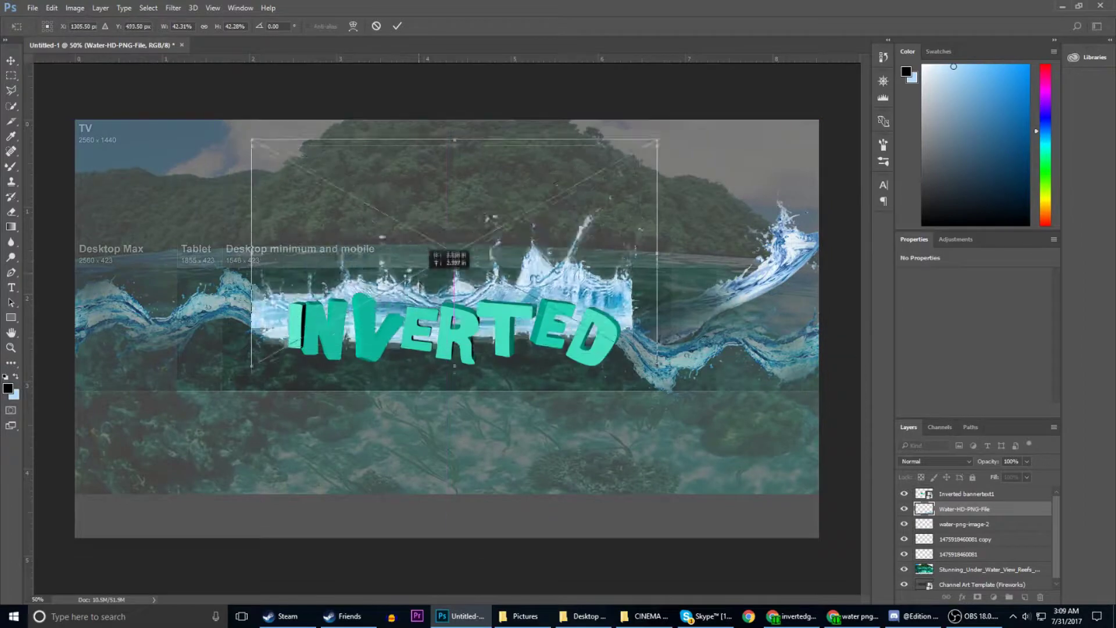
{"action": "key", "text": "Return"}
Rasterize the Water-HD-PNG-File layer and return to the Google Images water results.
{"action": "key", "text": "e"}
{"action": "right_click", "coordinate": [964, 508]}
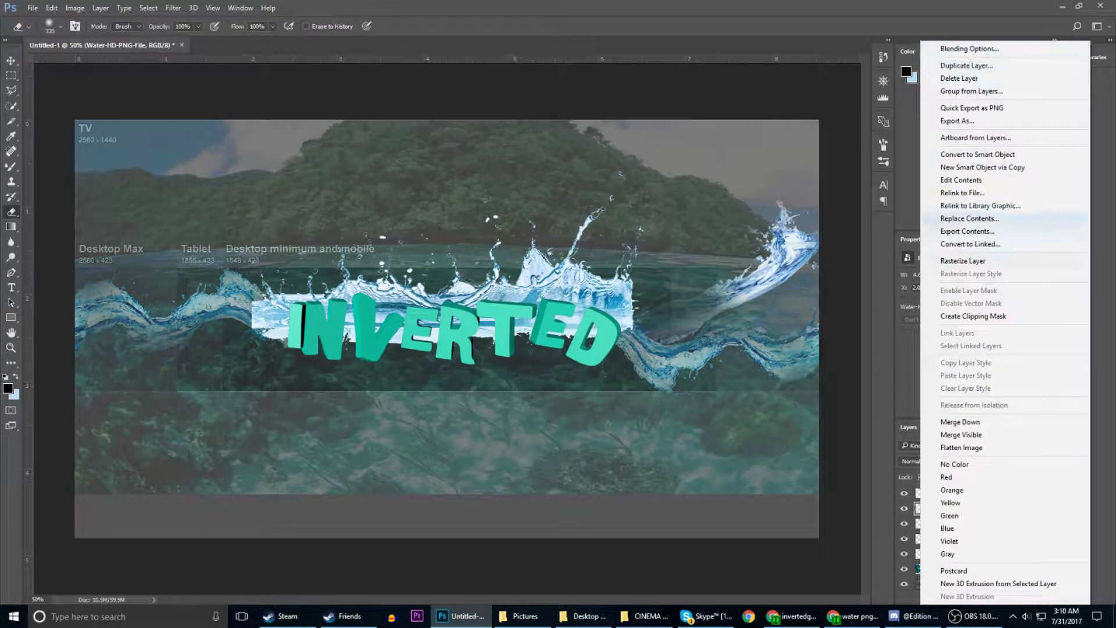
{"action": "left_click", "coordinate": [953, 260]}
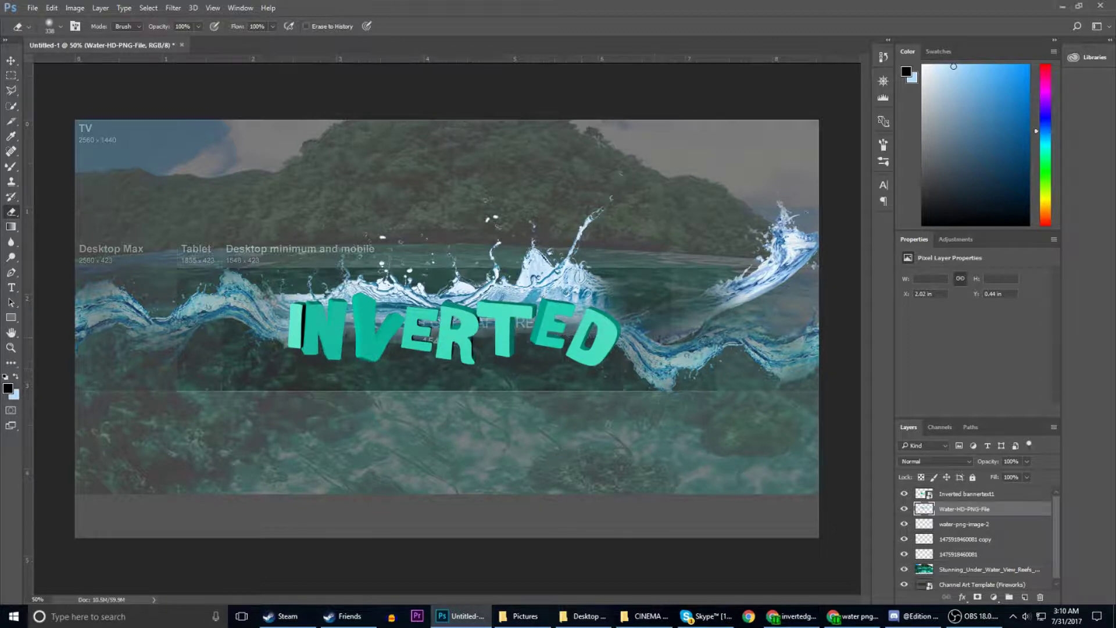
{"action": "scroll", "coordinate": [447, 328], "scroll_direction": "down", "scroll_amount": 2}
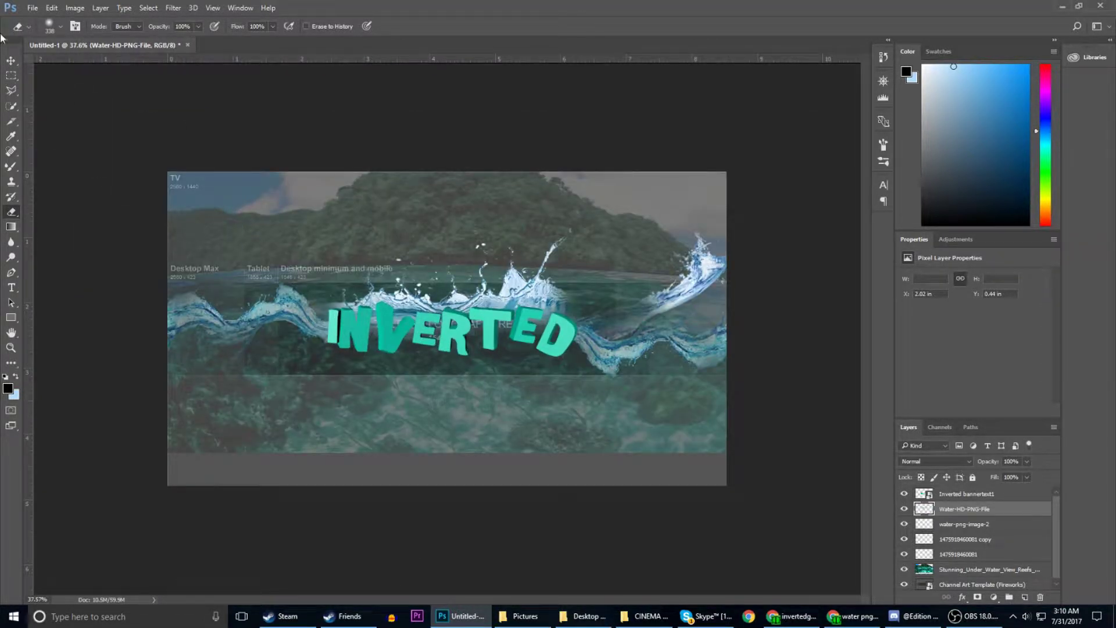
{"action": "left_click", "coordinate": [852, 616]}
{"action": "scroll", "coordinate": [558, 290], "scroll_direction": "down", "scroll_amount": 3}
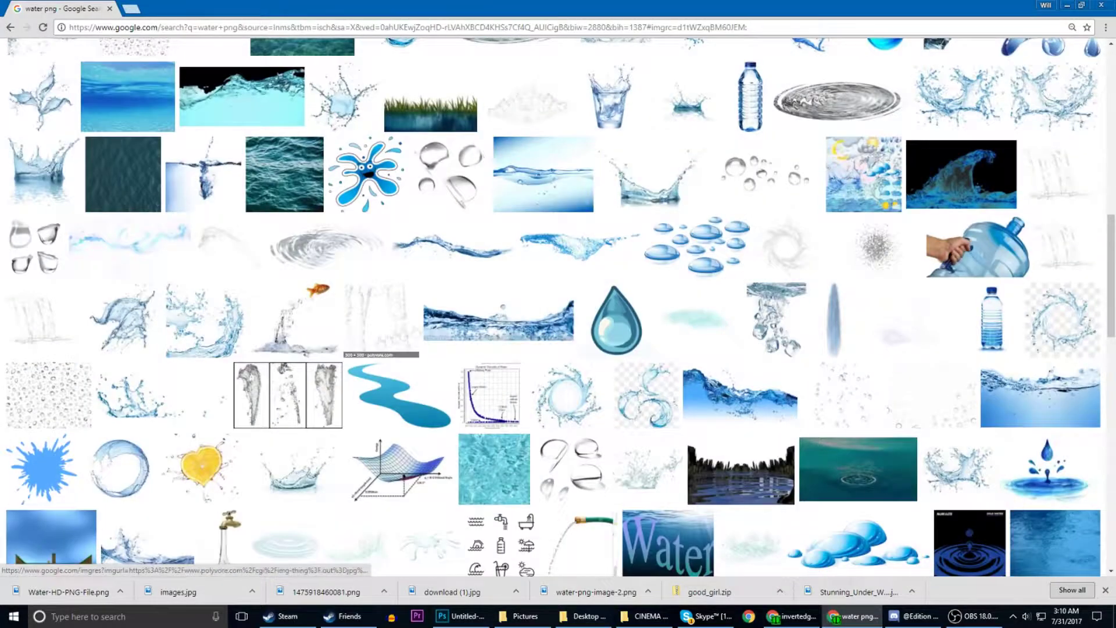
Save a larger water image from the Google Images results.
{"action": "left_click", "coordinate": [575, 245]}
{"action": "right_click", "coordinate": [455, 442]}
{"action": "left_click", "coordinate": [494, 373]}
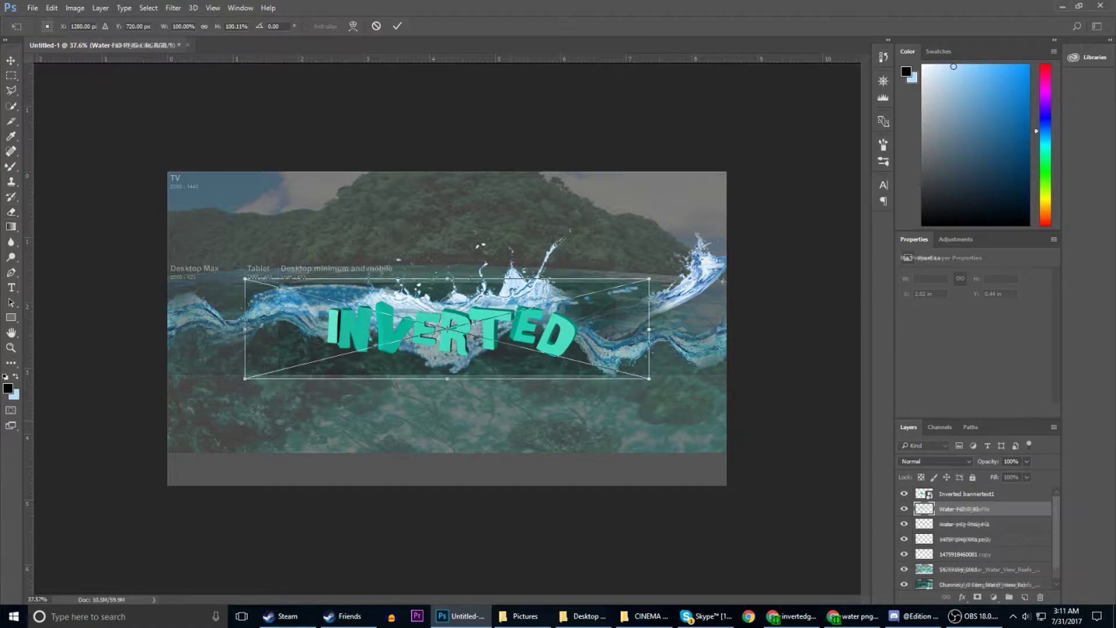
Shrink the Water Fall10_Blu layer beneath the INVERTED text and rasterize it.
{"action": "mouse_move", "coordinate": [456, 320]}
{"action": "left_mouse_down"}
{"action": "mouse_move", "coordinate": [468, 389]}
{"action": "mouse_move", "coordinate": [459, 363]}
{"action": "left_mouse_up"}
{"action": "key", "text": "Return"}
{"action": "key", "text": "e"}
{"action": "right_click", "coordinate": [959, 508]}
{"action": "left_click", "coordinate": [970, 257]}
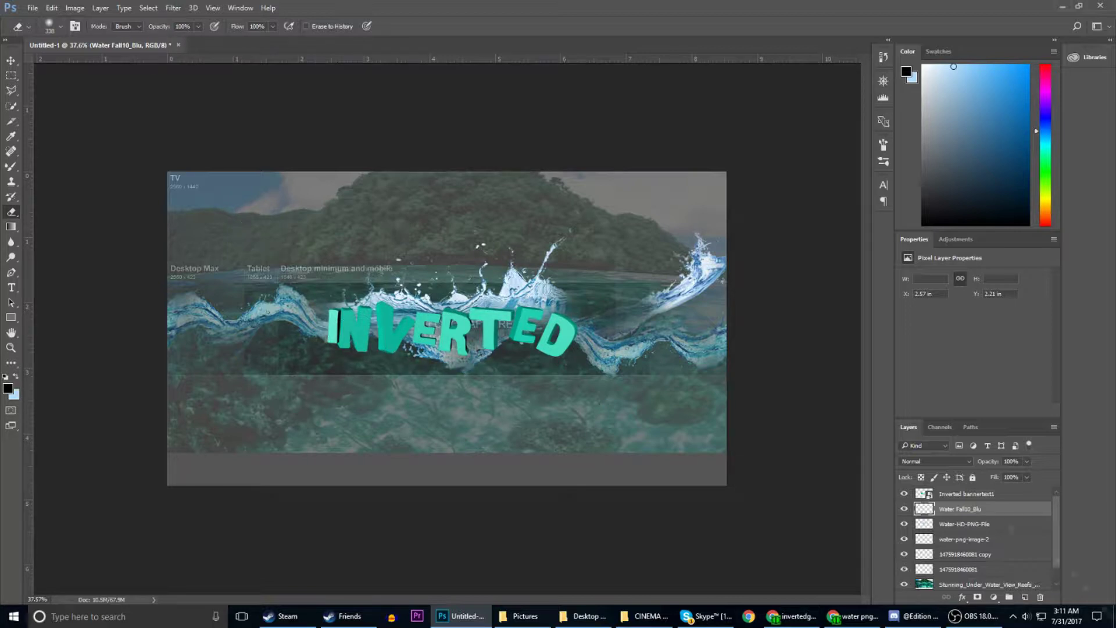
Hide the template guide and align the water splash and wave layers left.
{"action": "scroll", "coordinate": [976, 552], "scroll_direction": "down", "scroll_amount": 1}
{"action": "left_click", "coordinate": [904, 581]}
{"action": "left_click_drag", "start_coordinate": [958, 594], "coordinate": [988, 567]}
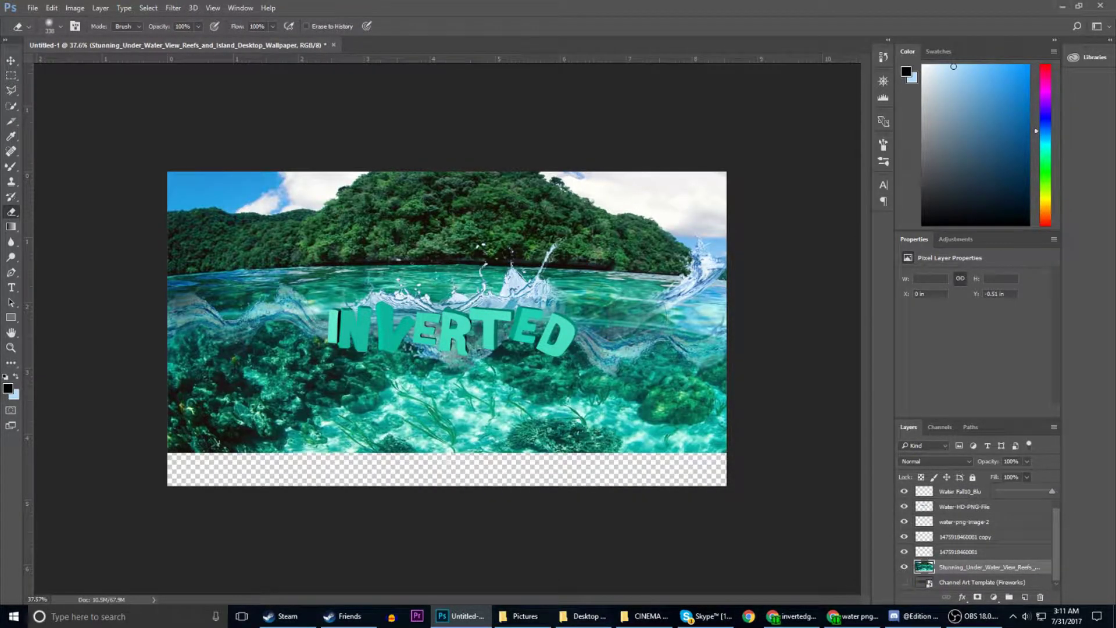
{"action": "left_click", "coordinate": [914, 506]}
{"action": "left_click", "coordinate": [933, 522]}
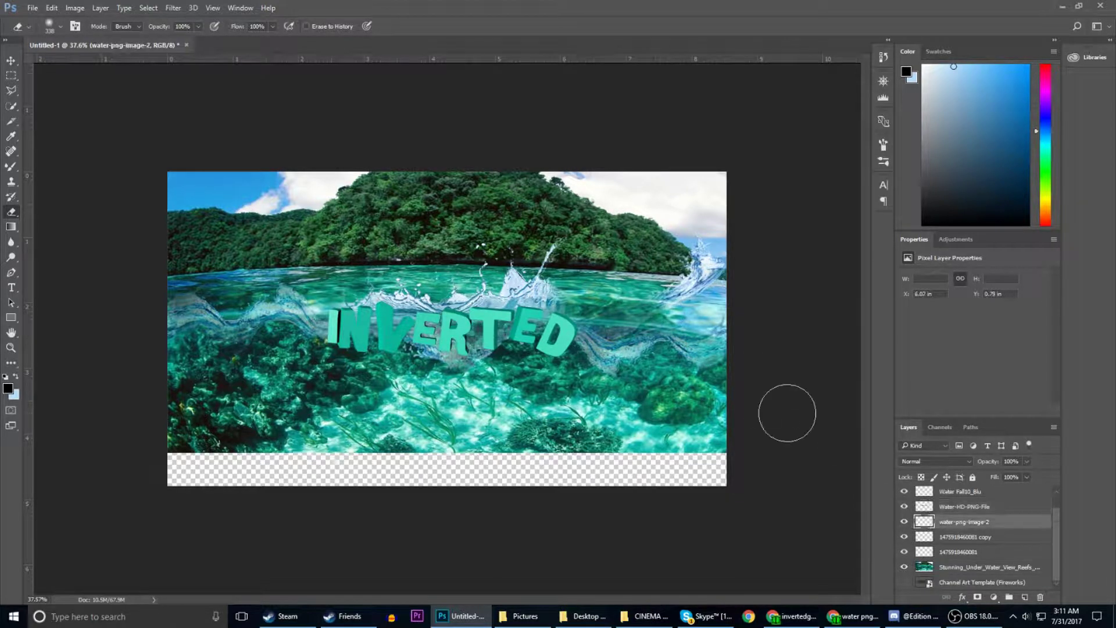
{"action": "key", "text": "v"}
{"action": "left_click_drag", "start_coordinate": [691, 288], "coordinate": [595, 301]}
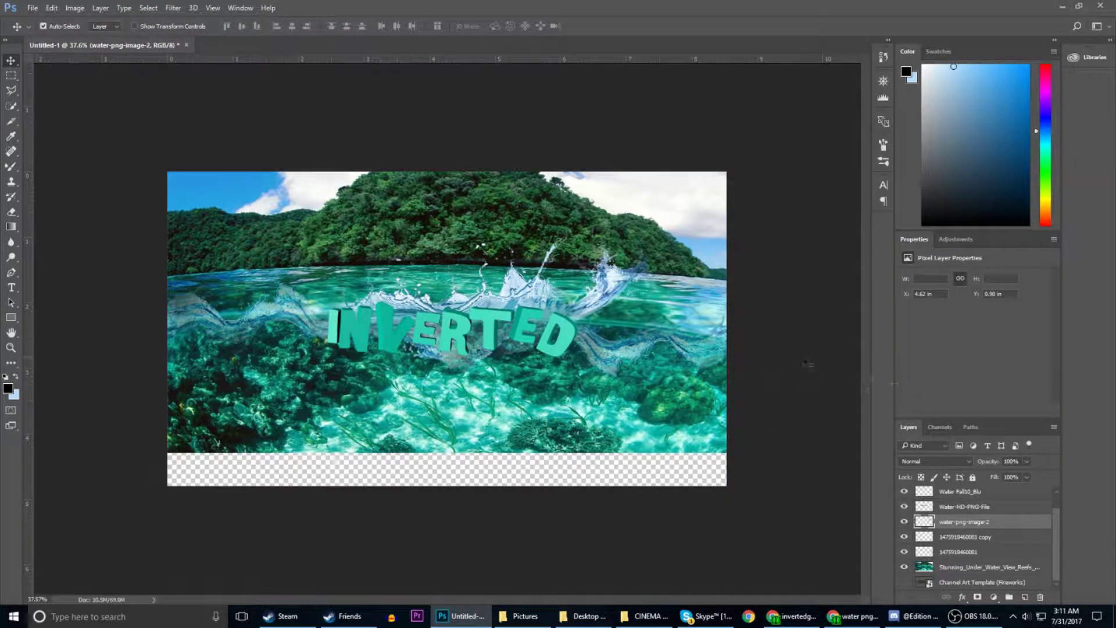
{"action": "left_click_drag", "start_coordinate": [303, 302], "coordinate": [274, 293]}
Nudge the reef photo up, show the template guide and lower its fill to 11%.
{"action": "key", "text": "e"}
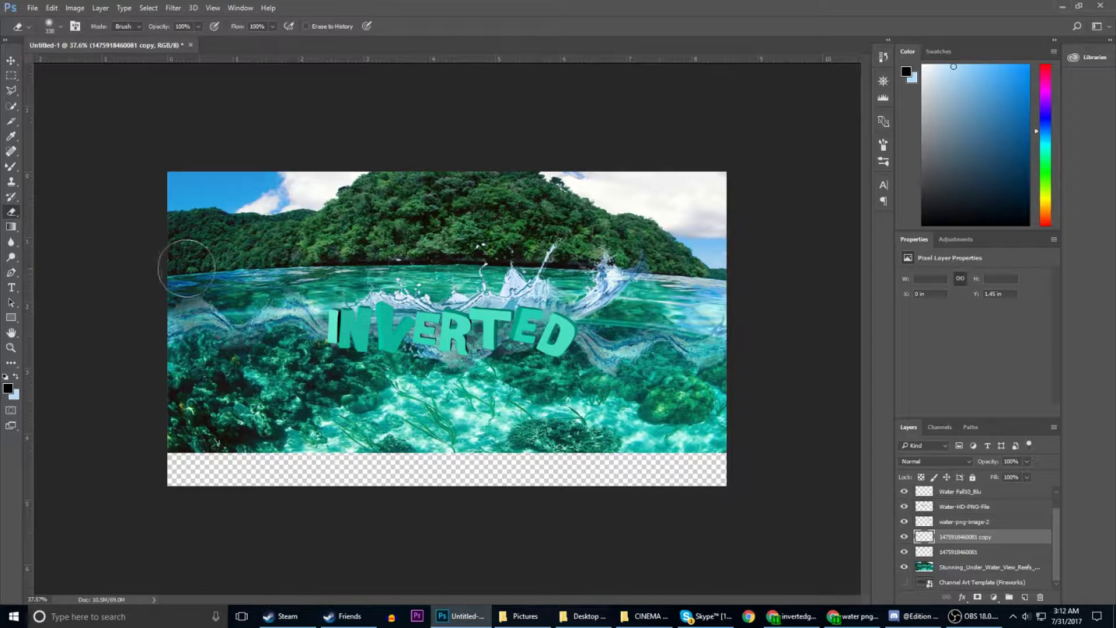
{"action": "key", "text": "v"}
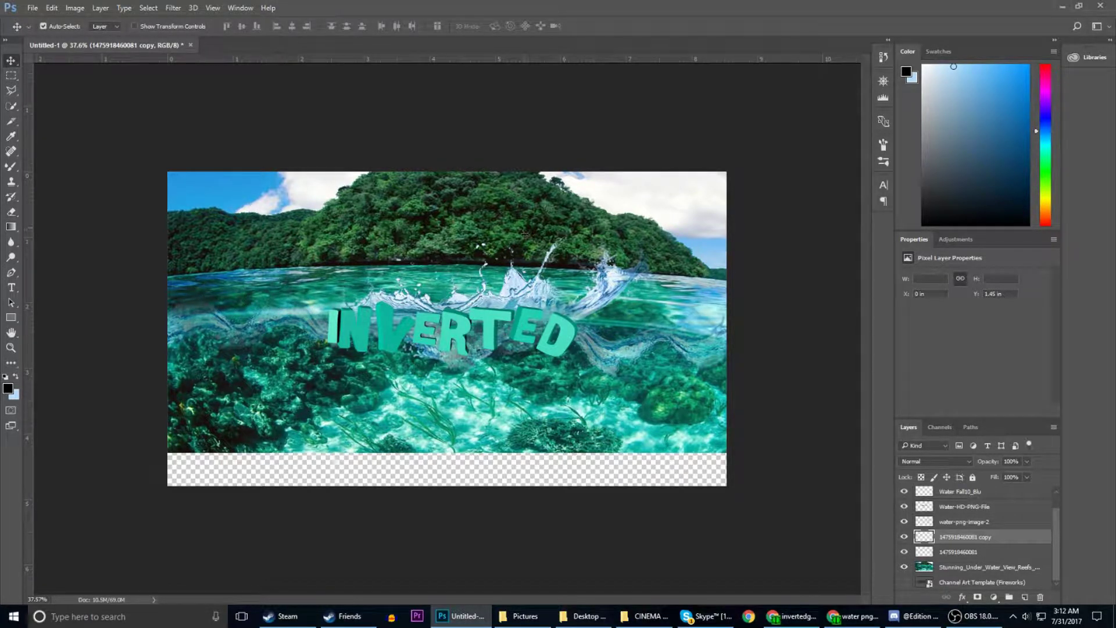
{"action": "left_click_drag", "start_coordinate": [497, 429], "coordinate": [499, 432]}
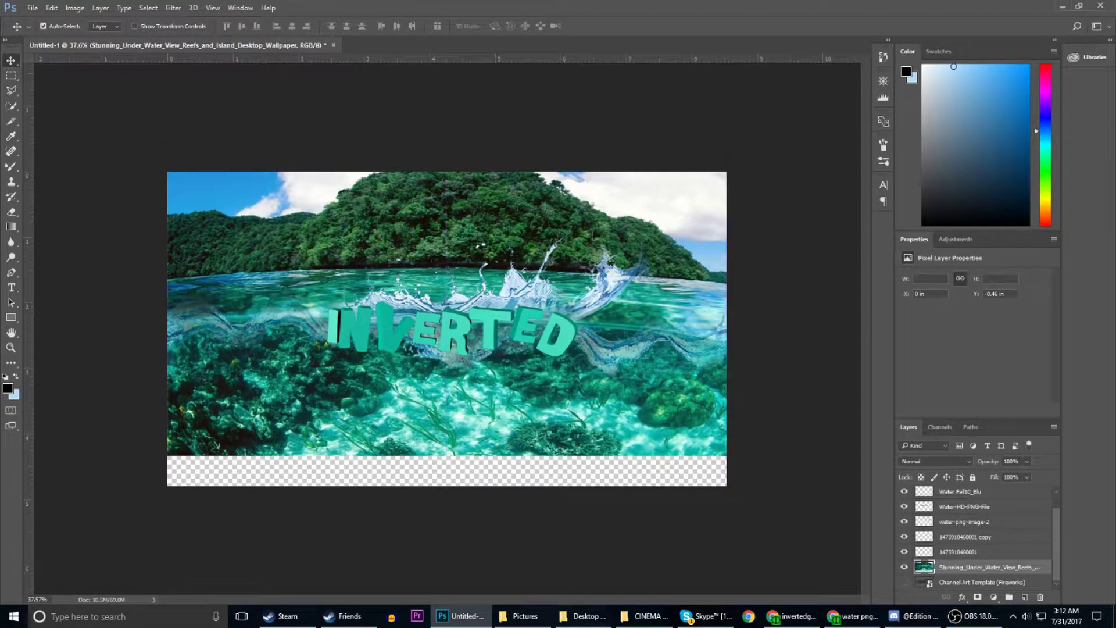
{"action": "left_click_drag", "start_coordinate": [621, 333], "coordinate": [620, 330]}
{"action": "left_click", "coordinate": [904, 582]}
{"action": "left_click", "coordinate": [1026, 477]}
{"action": "left_click_drag", "start_coordinate": [1028, 491], "coordinate": [986, 495]}
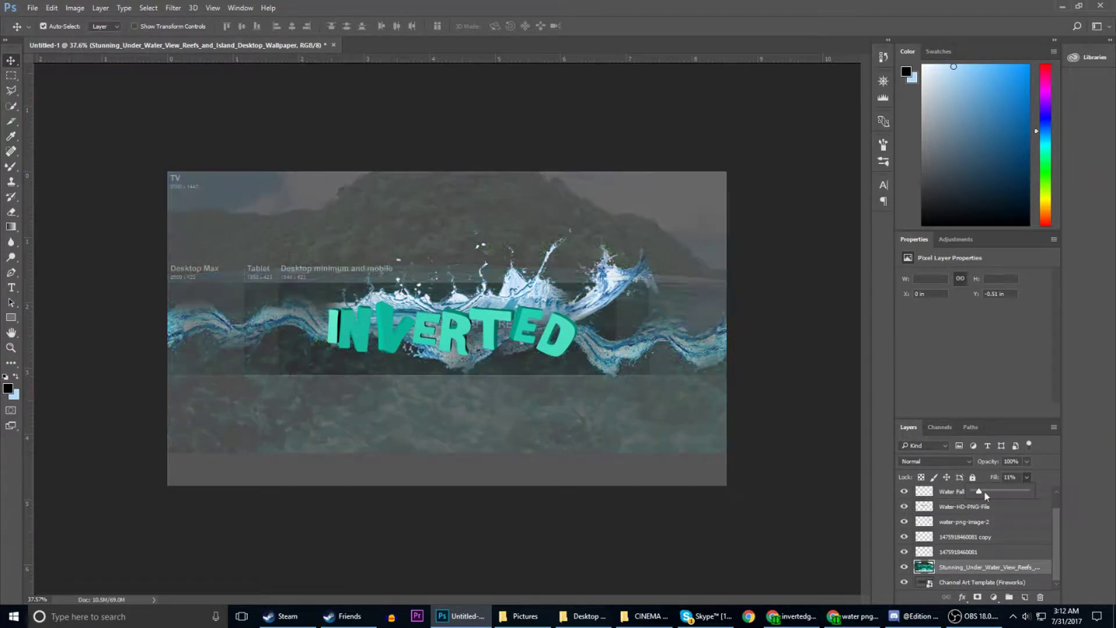
Fill the area above the wave strip bright blue on a new layer.
{"action": "key", "text": "m"}
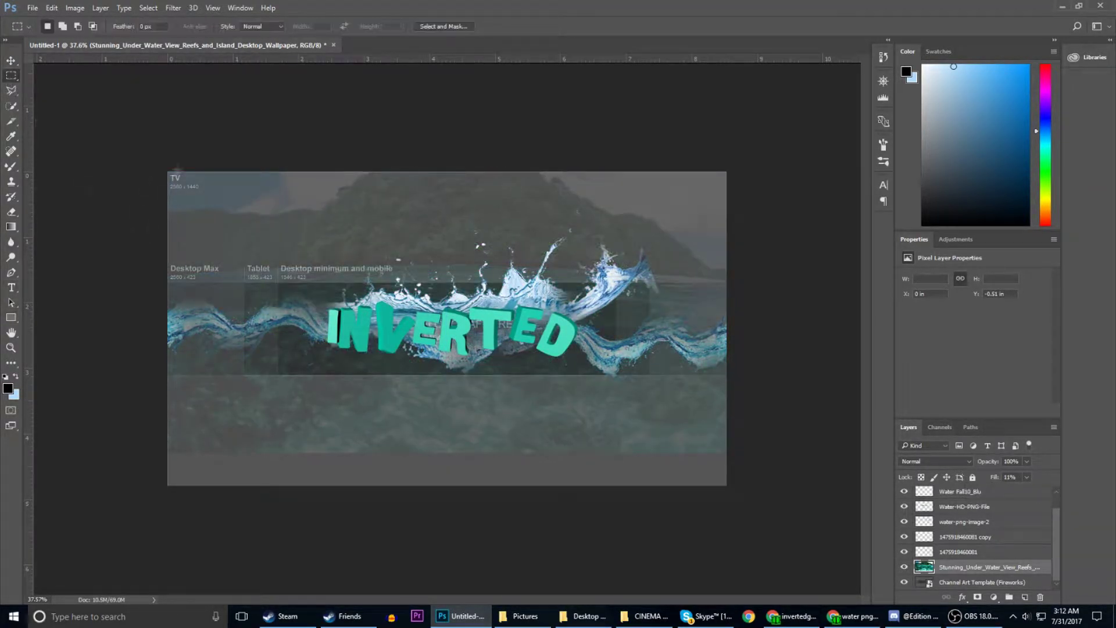
{"action": "left_click_drag", "start_coordinate": [167, 171], "coordinate": [752, 282]}
{"action": "right_click", "coordinate": [656, 229]}
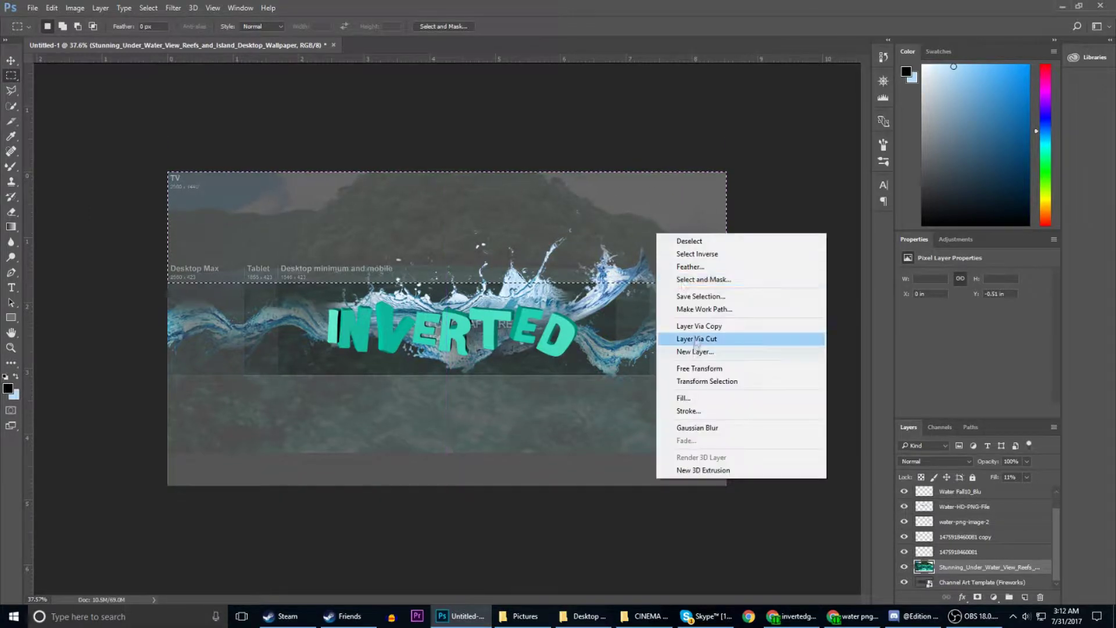
{"action": "left_click", "coordinate": [669, 398]}
{"action": "key", "text": "Return"}
{"action": "key", "text": "ctrl+z"}
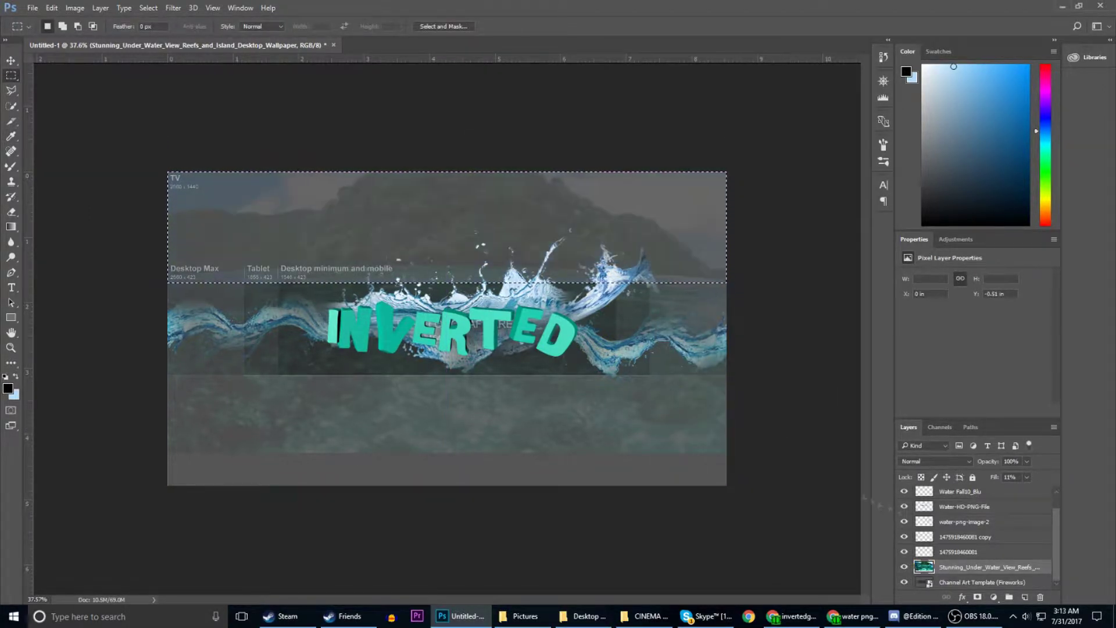
{"action": "left_click", "coordinate": [1024, 596]}
{"action": "right_click", "coordinate": [465, 241]}
{"action": "left_click", "coordinate": [494, 406]}
{"action": "key", "text": "Return"}
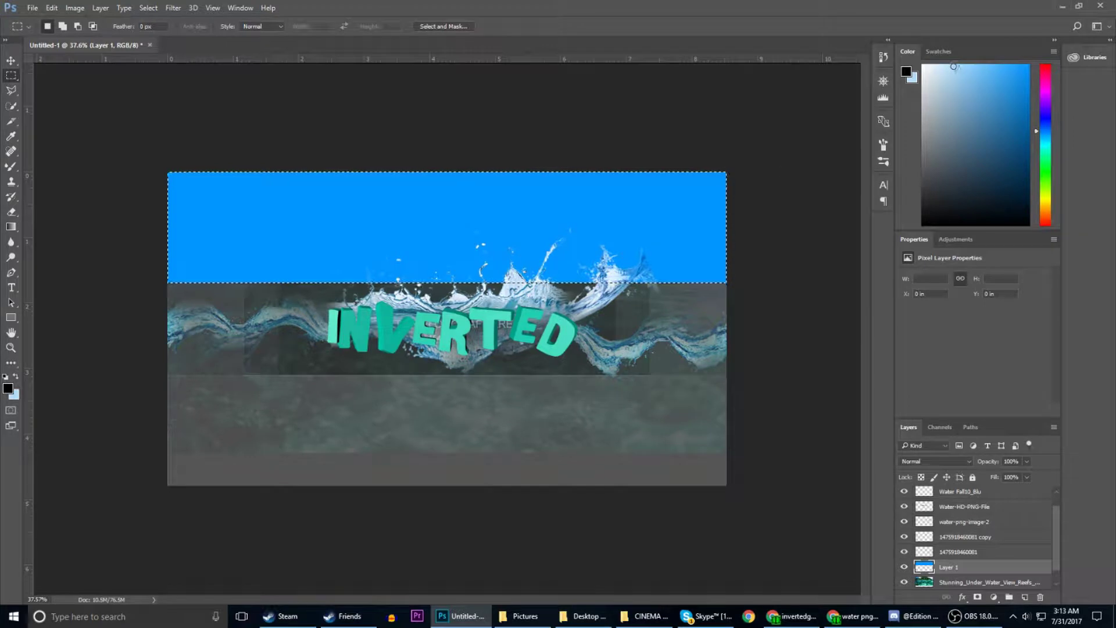
Fill the bottom strip bright blue, move Layer 1 to the top, and show the reef photo.
{"action": "left_click_drag", "start_coordinate": [163, 374], "coordinate": [726, 486]}
{"action": "right_click", "coordinate": [666, 448]}
{"action": "left_click", "coordinate": [686, 357]}
{"action": "key", "text": "Return"}
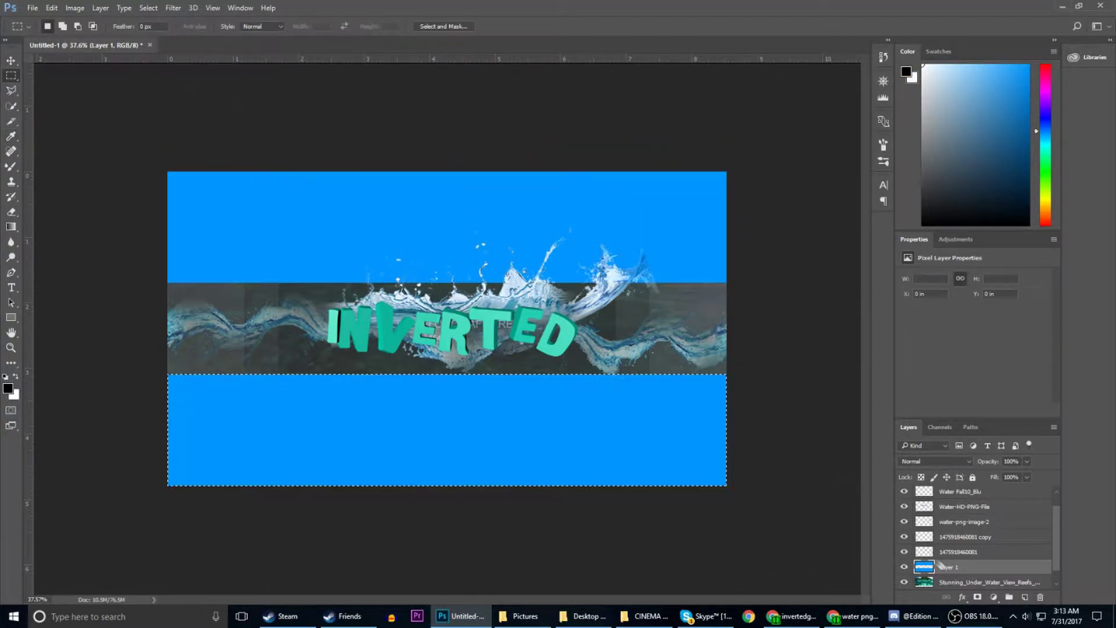
{"action": "left_click_drag", "start_coordinate": [933, 558], "coordinate": [946, 491]}
{"action": "scroll", "coordinate": [976, 535], "scroll_direction": "down", "scroll_amount": 2}
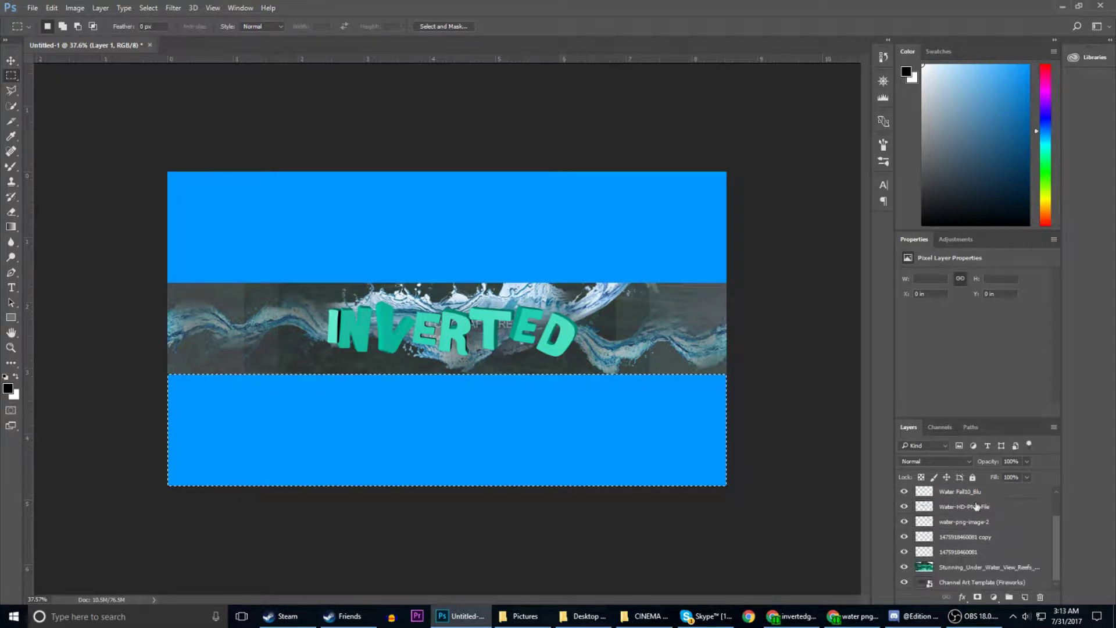
{"action": "left_click", "coordinate": [988, 566]}
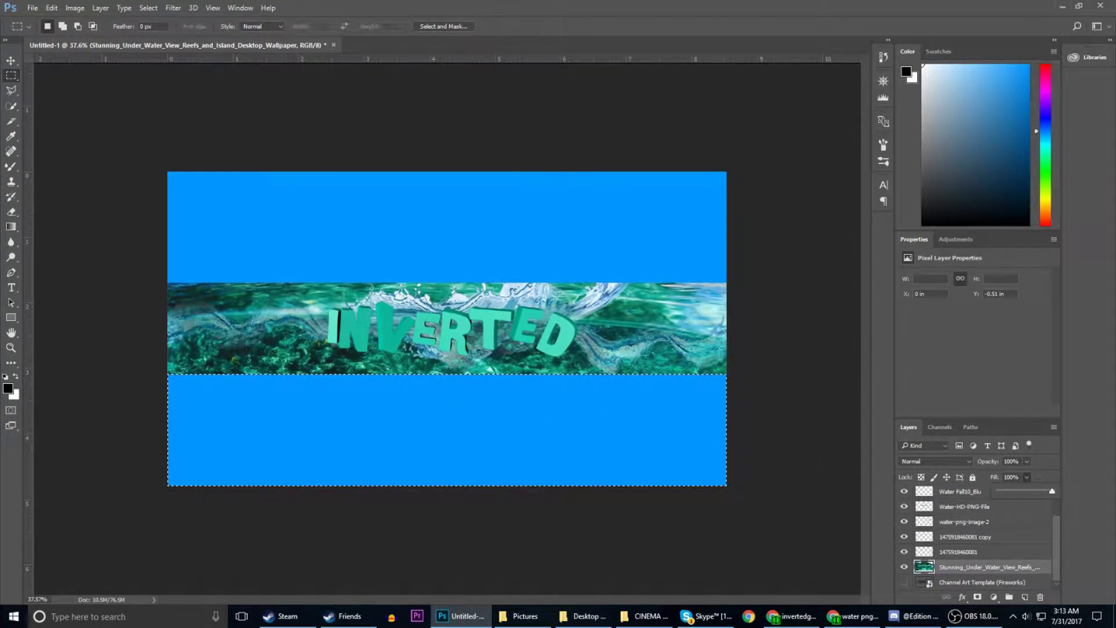
Select the Inverted bannertext1 layer and open its Layer Style settings.
{"action": "key", "text": "e"}
{"action": "scroll", "coordinate": [977, 534], "scroll_direction": "up", "scroll_amount": 2}
{"action": "left_click", "coordinate": [966, 508]}
{"action": "right_click", "coordinate": [971, 508]}
{"action": "key", "text": "Escape"}
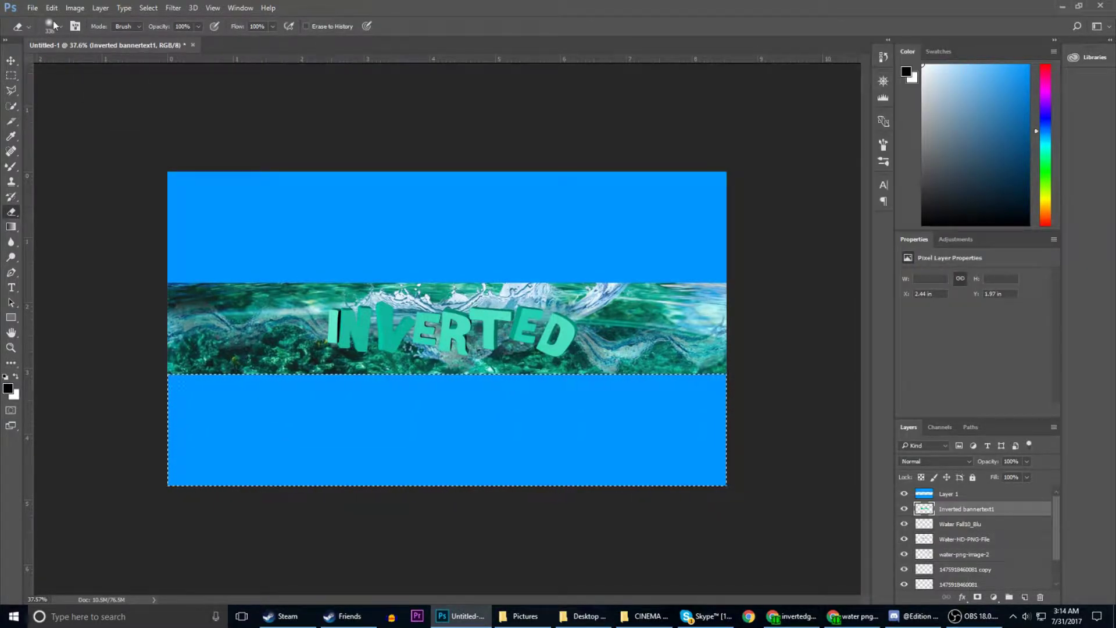
{"action": "double_click", "coordinate": [1023, 508]}
Add a 75% opacity, 27 px drop shadow to INVERTED and return to Chrome.
{"action": "left_click", "coordinate": [669, 339]}
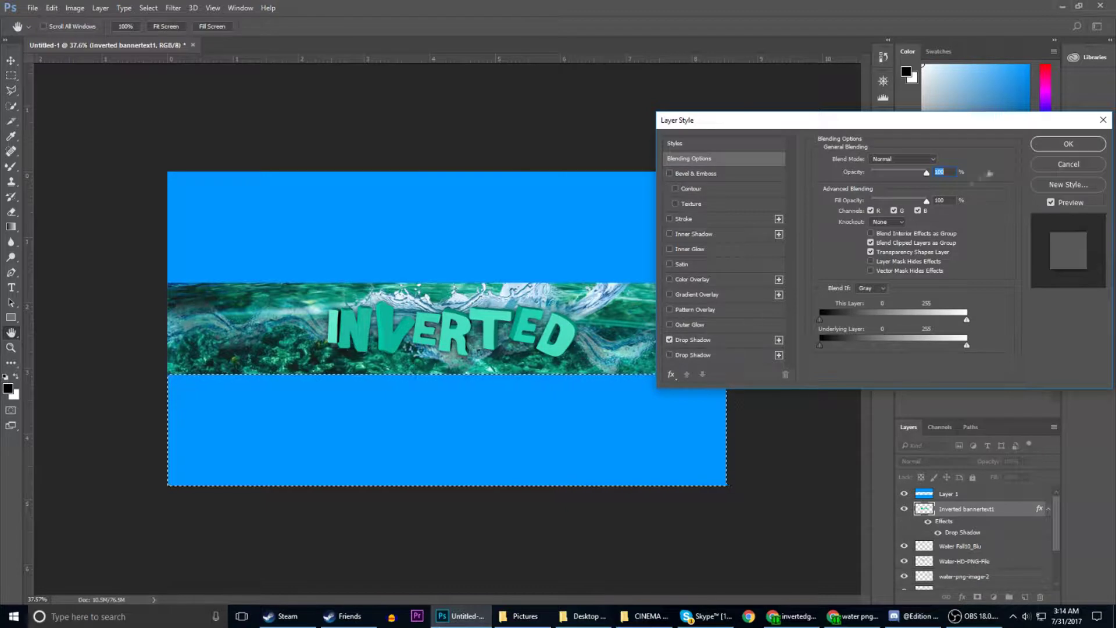
{"action": "left_click", "coordinate": [694, 340]}
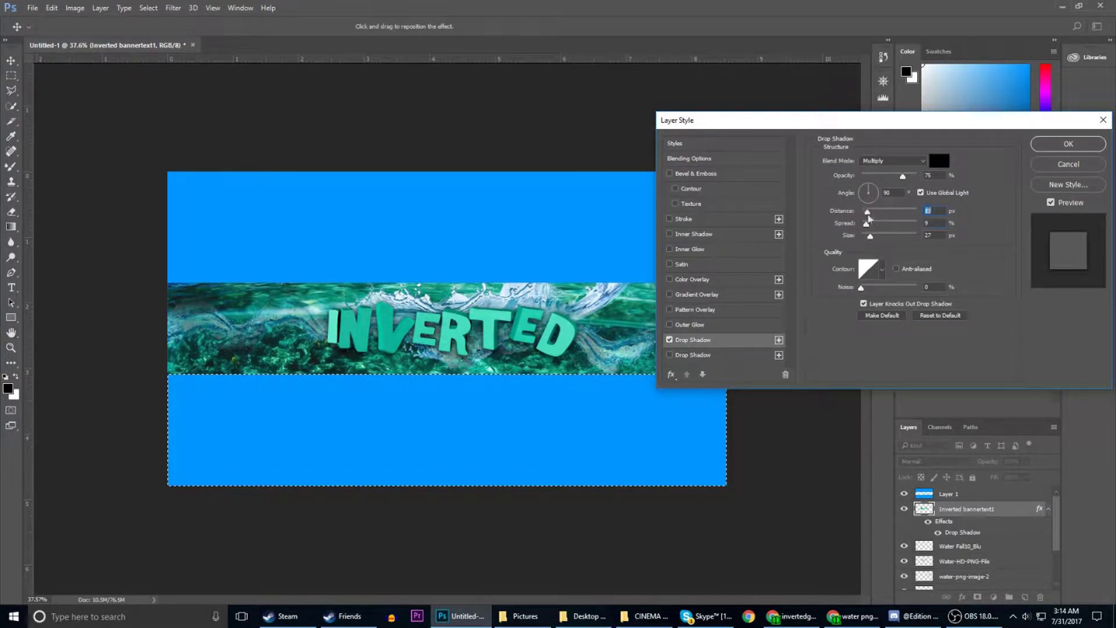
{"action": "key", "text": "Return"}
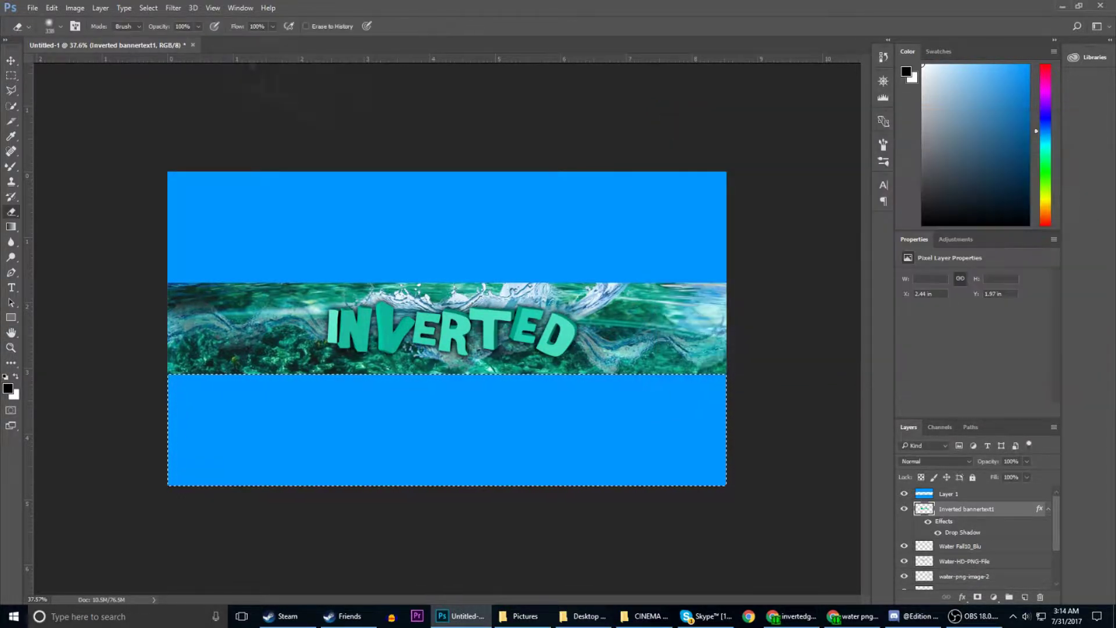
{"action": "left_click", "coordinate": [855, 616]}
{"action": "left_click", "coordinate": [197, 27]}
Search Google Images for fish PNGs and preview the tropical fish results.
{"action": "type", "text": "fish"}
{"action": "key", "text": "Return"}
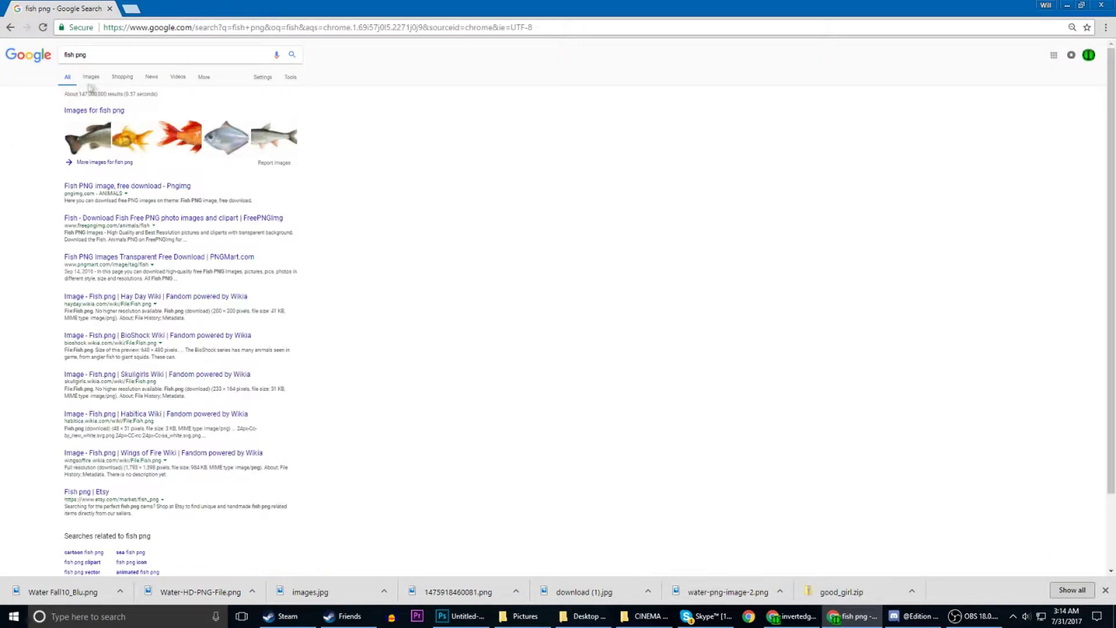
{"action": "left_click", "coordinate": [91, 77]}
{"action": "left_click", "coordinate": [63, 226]}
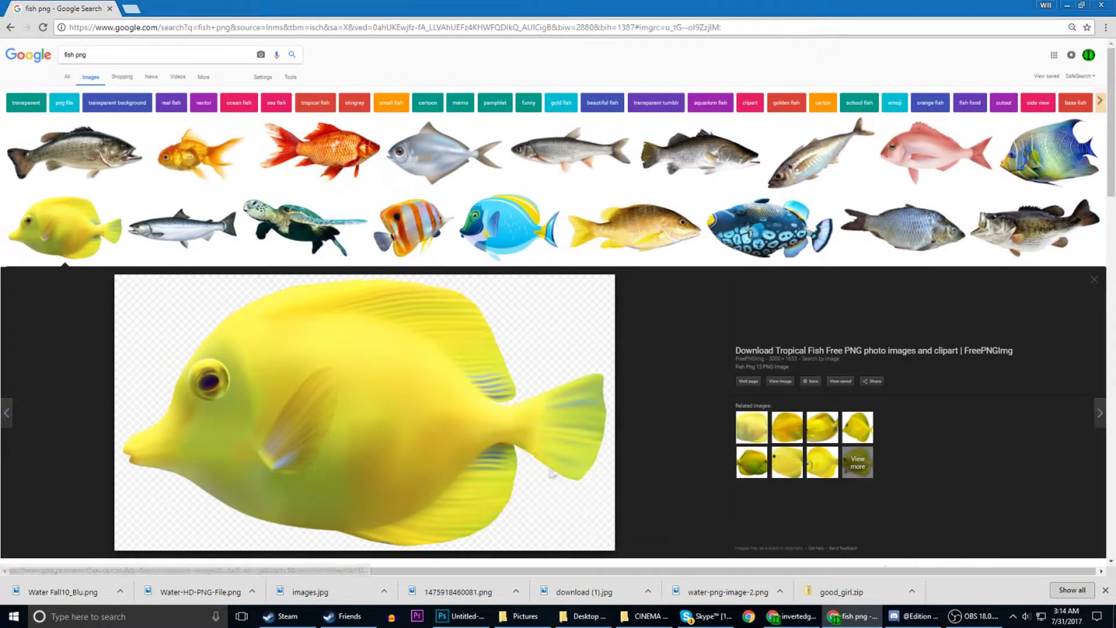
{"action": "scroll", "coordinate": [552, 474], "scroll_direction": "down", "scroll_amount": 3}
{"action": "left_click", "coordinate": [62, 498]}
{"action": "left_click", "coordinate": [45, 546]}
Save the blue angelfish and tang images, then minimize Chrome.
{"action": "right_click", "coordinate": [462, 427]}
{"action": "left_click", "coordinate": [486, 533]}
{"action": "left_click", "coordinate": [366, 260]}
{"action": "left_click", "coordinate": [604, 192]}
{"action": "right_click", "coordinate": [358, 418]}
{"action": "left_click", "coordinate": [381, 525]}
{"action": "left_click", "coordinate": [369, 257]}
{"action": "scroll", "coordinate": [371, 290], "scroll_direction": "down", "scroll_amount": 5}
{"action": "left_click", "coordinate": [1066, 5]}
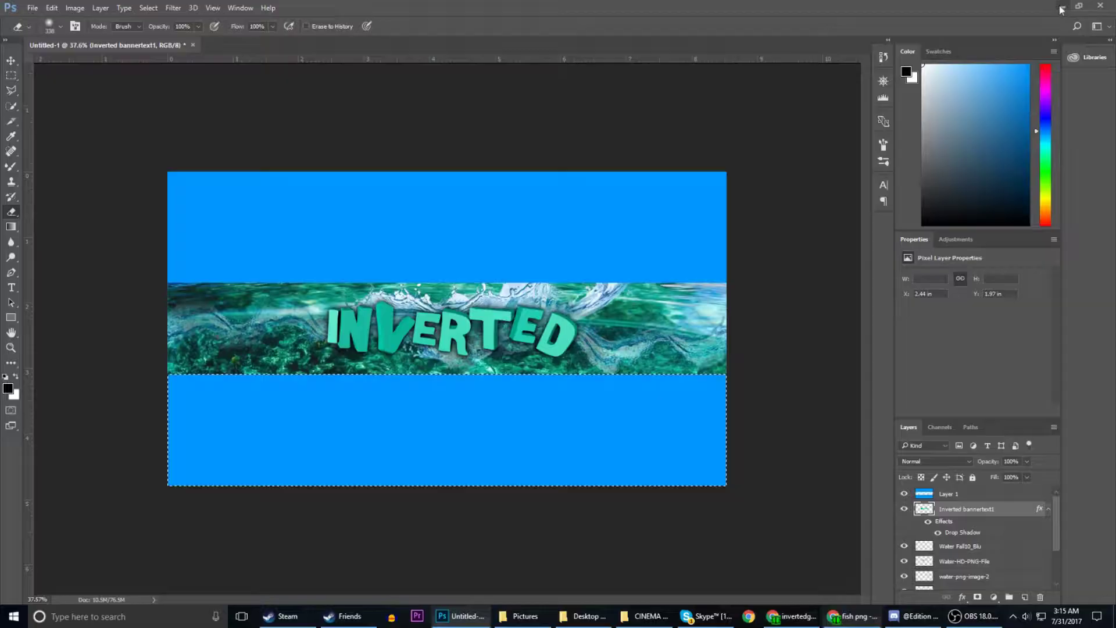
Place the tropical fish at the strip's right side and rasterize it.
{"action": "mouse_move", "coordinate": [348, 436]}
{"action": "left_mouse_down"}
{"action": "mouse_move", "coordinate": [256, 279]}
{"action": "mouse_move", "coordinate": [711, 330]}
{"action": "left_mouse_up"}
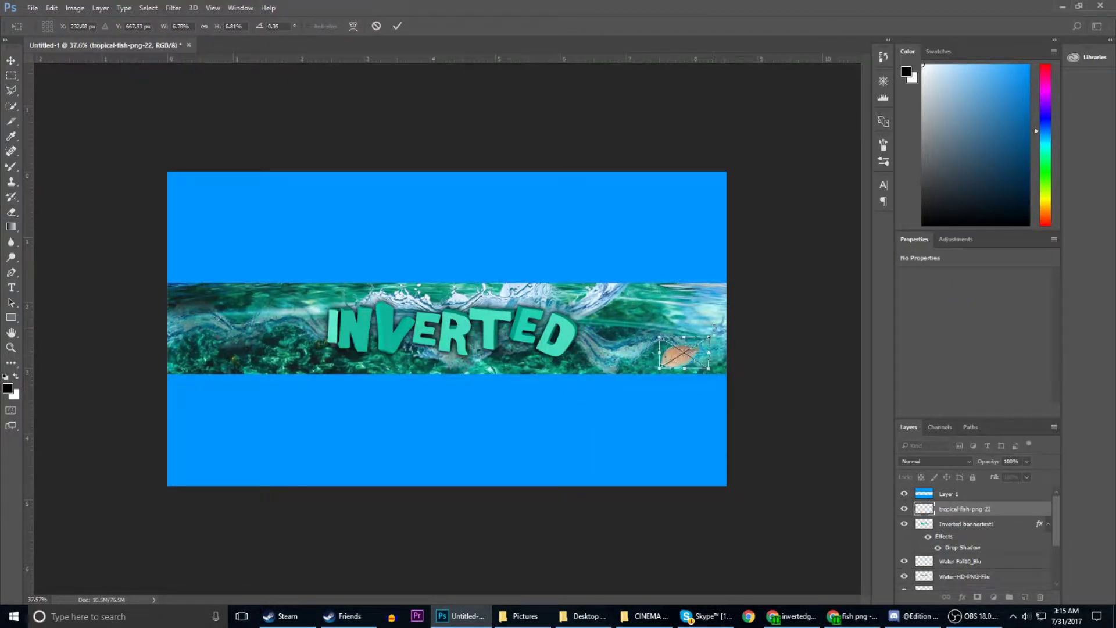
{"action": "key", "text": "Return"}
{"action": "scroll", "coordinate": [726, 349], "scroll_direction": "up", "scroll_amount": 3}
{"action": "key", "text": "e"}
{"action": "left_click", "coordinate": [626, 372]}
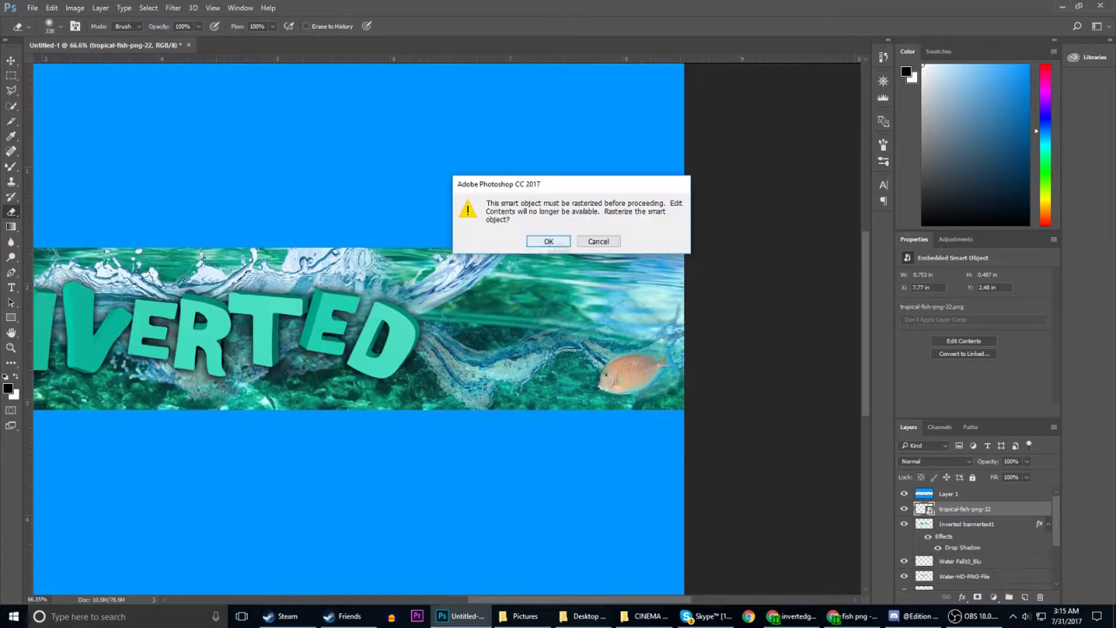
{"action": "left_click", "coordinate": [565, 245]}
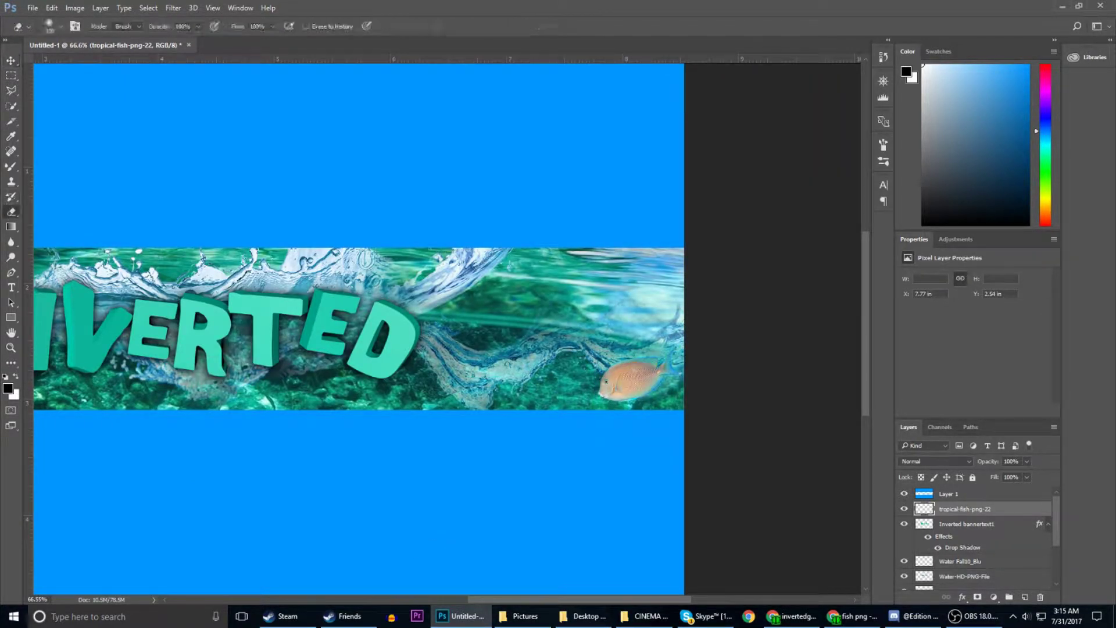
{"action": "key", "text": "ctrl+z"}
{"action": "left_click", "coordinate": [60, 26]}
{"action": "key", "text": "Escape"}
{"action": "scroll", "coordinate": [287, 199], "scroll_direction": "down", "scroll_amount": 1}
Give the orange tropical-fish-png-22 an inner shadow and place a shrunken yellow fish at left.
{"action": "right_click", "coordinate": [924, 509]}
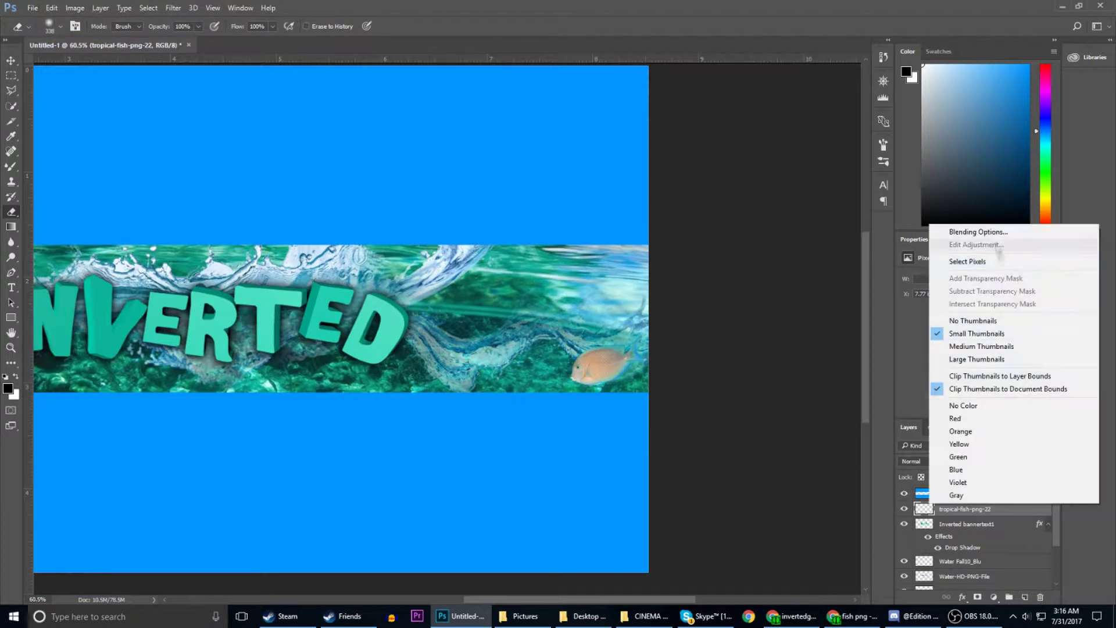
{"action": "left_click", "coordinate": [953, 229]}
{"action": "left_click", "coordinate": [668, 234]}
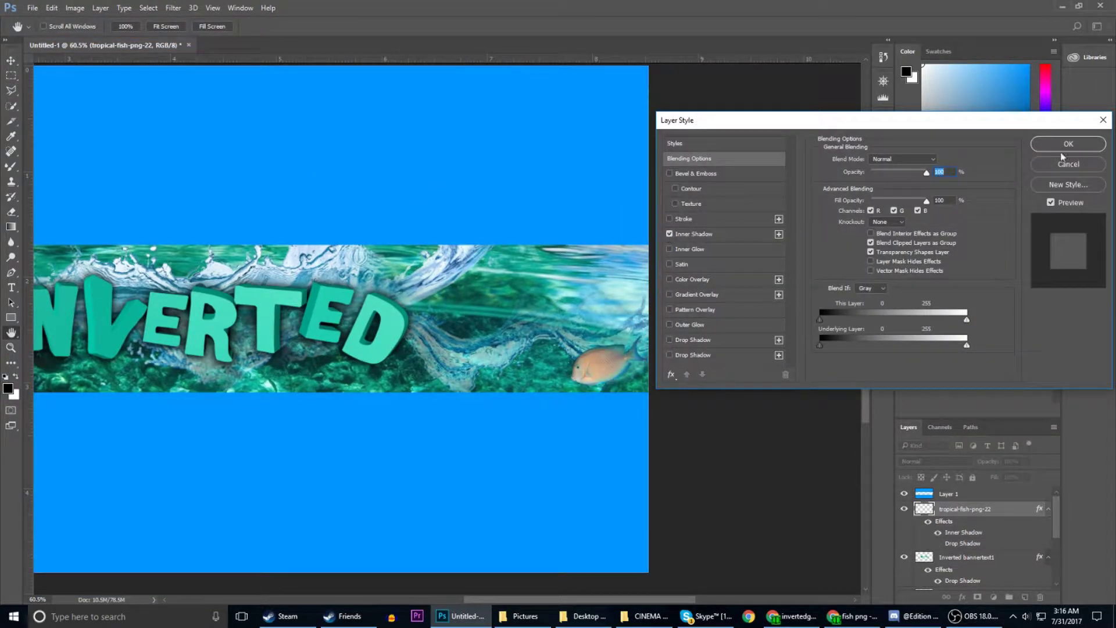
{"action": "left_click", "coordinate": [1065, 145]}
{"action": "scroll", "coordinate": [335, 354], "scroll_direction": "down", "scroll_amount": 3}
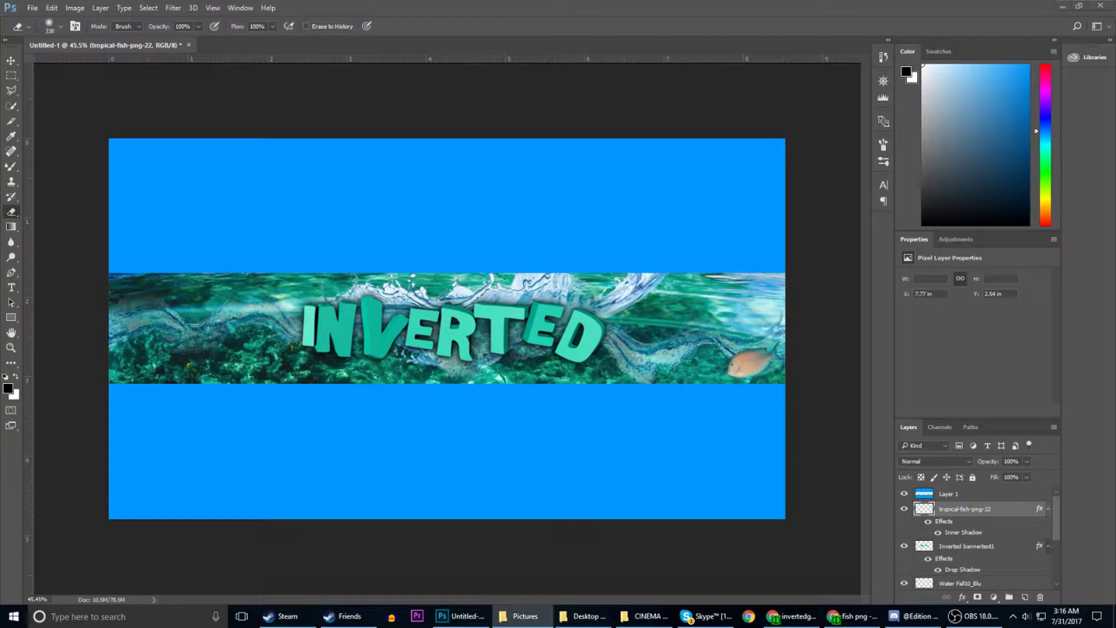
{"action": "mouse_move", "coordinate": [784, 517]}
{"action": "left_mouse_down"}
{"action": "mouse_move", "coordinate": [338, 410]}
{"action": "mouse_move", "coordinate": [213, 339]}
{"action": "left_mouse_up"}
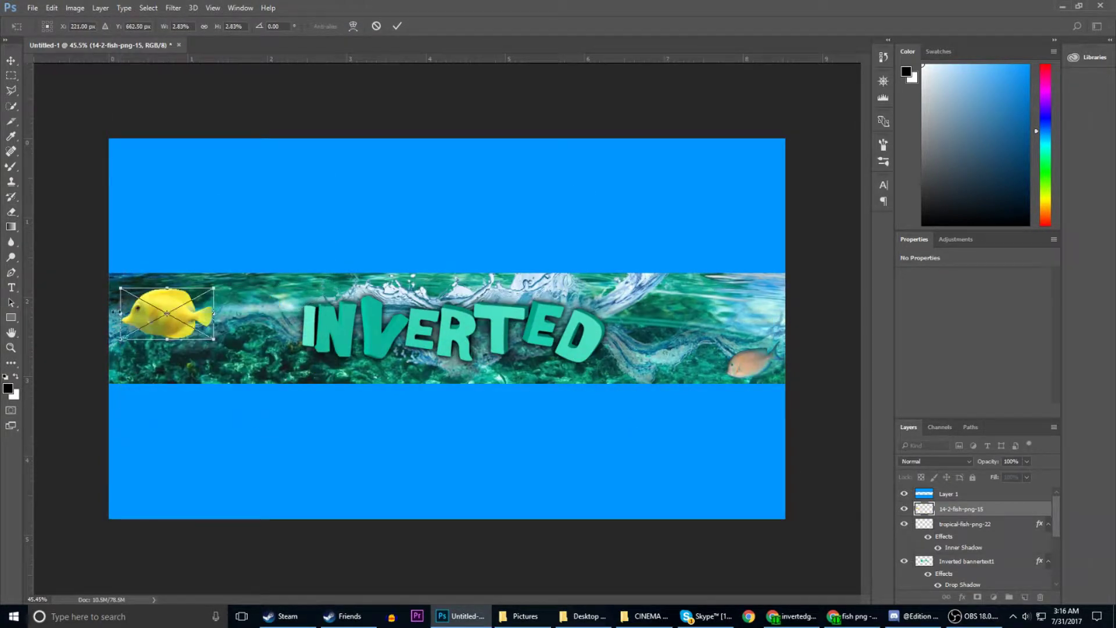
Flip the yellow fish horizontally, shrink it and commit it at the banner's left edge.
{"action": "right_click", "coordinate": [169, 323]}
{"action": "key", "text": "Escape"}
{"action": "right_click", "coordinate": [170, 314]}
{"action": "left_click", "coordinate": [210, 483]}
{"action": "right_click", "coordinate": [186, 328]}
{"action": "left_click", "coordinate": [224, 515]}
{"action": "mouse_move", "coordinate": [214, 339]}
{"action": "left_mouse_down"}
{"action": "mouse_move", "coordinate": [179, 314]}
{"action": "mouse_move", "coordinate": [142, 330]}
{"action": "left_mouse_up"}
{"action": "key", "text": "Return"}
{"action": "key", "text": "e"}
Rasterize the yellow fish with an inner shadow, nudge it lower, and place Ocean-Fish-PNG-Transparent-Image.
{"action": "right_click", "coordinate": [976, 508]}
{"action": "left_click", "coordinate": [976, 259]}
{"action": "right_click", "coordinate": [976, 508]}
{"action": "left_click", "coordinate": [977, 70]}
{"action": "left_click", "coordinate": [669, 234]}
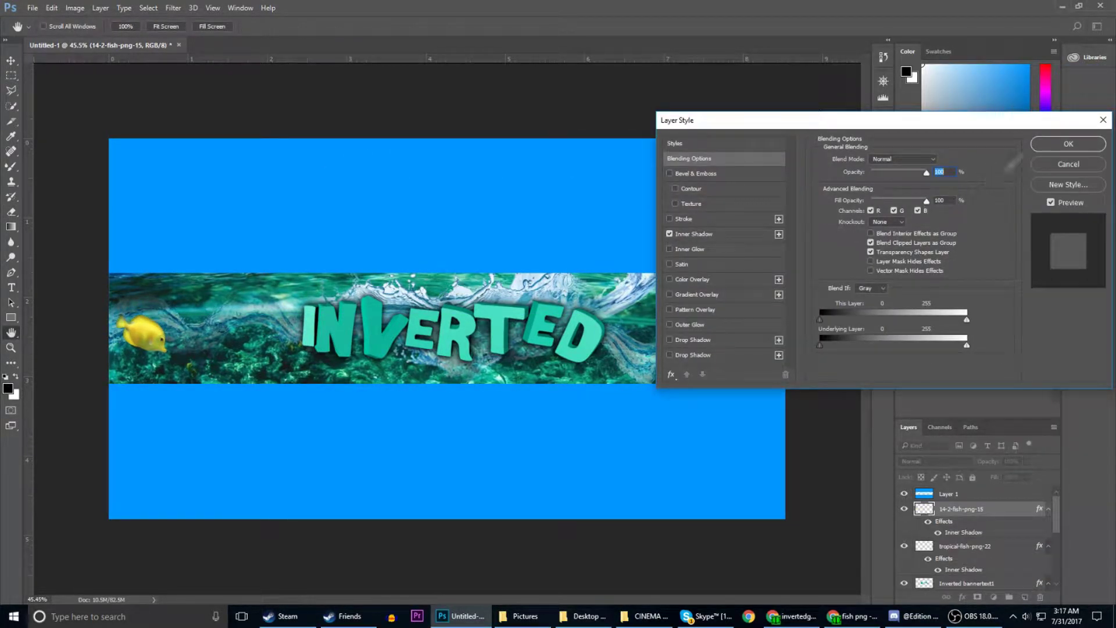
{"action": "left_click", "coordinate": [668, 340]}
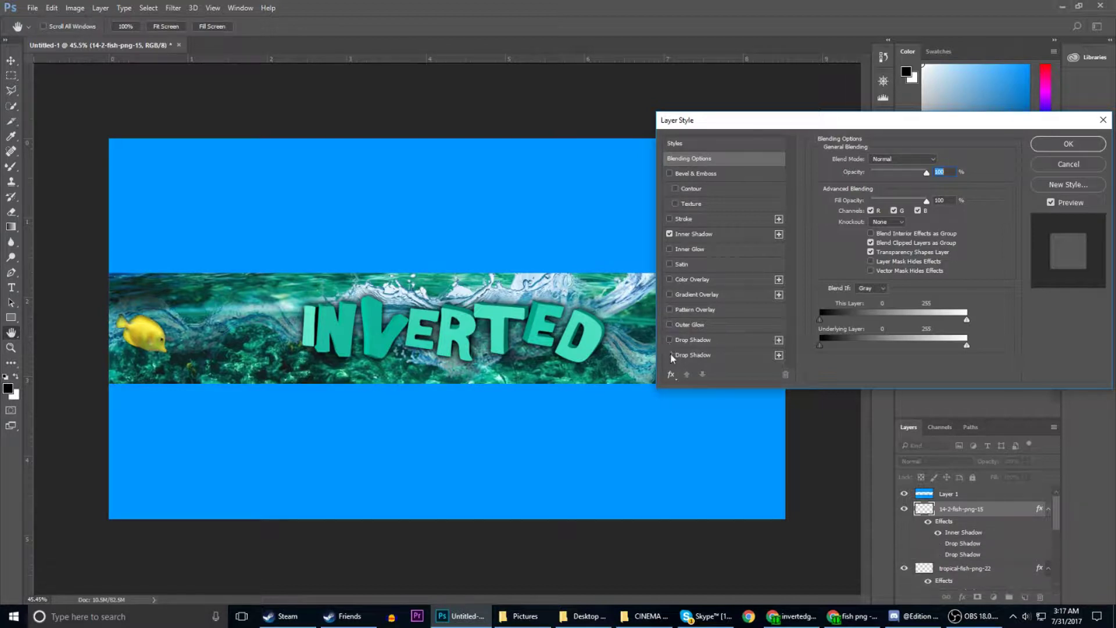
{"action": "left_click", "coordinate": [1070, 146]}
{"action": "key", "text": "v"}
{"action": "left_click_drag", "start_coordinate": [154, 344], "coordinate": [154, 353]}
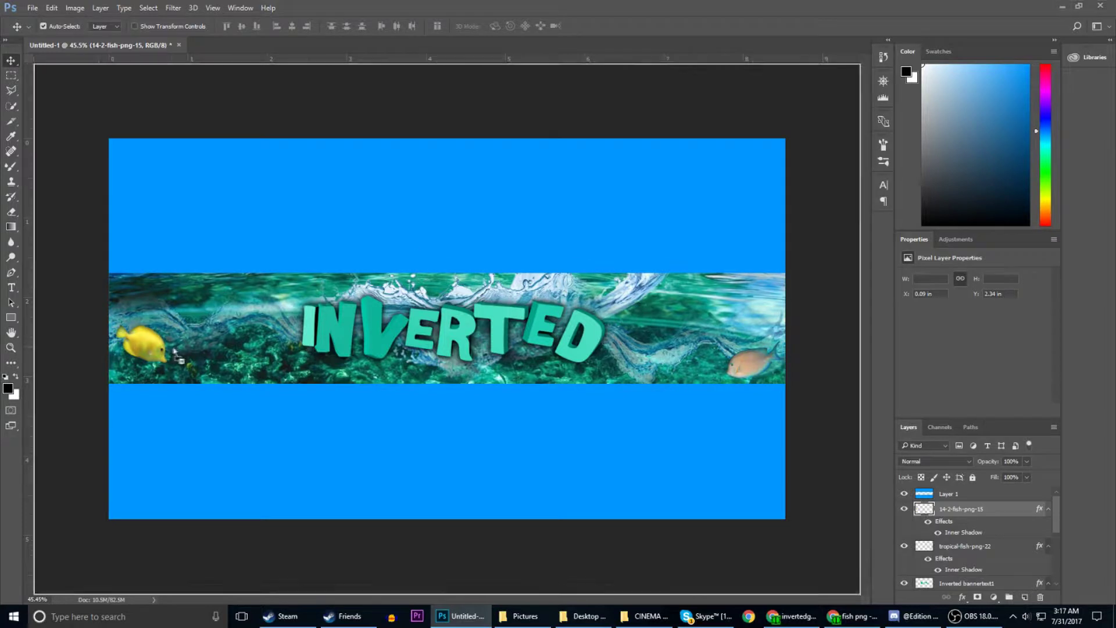
{"action": "mouse_move", "coordinate": [688, 145]}
{"action": "left_mouse_down"}
{"action": "mouse_move", "coordinate": [311, 411]}
{"action": "mouse_move", "coordinate": [238, 358]}
{"action": "mouse_move", "coordinate": [234, 332]}
{"action": "left_mouse_up"}
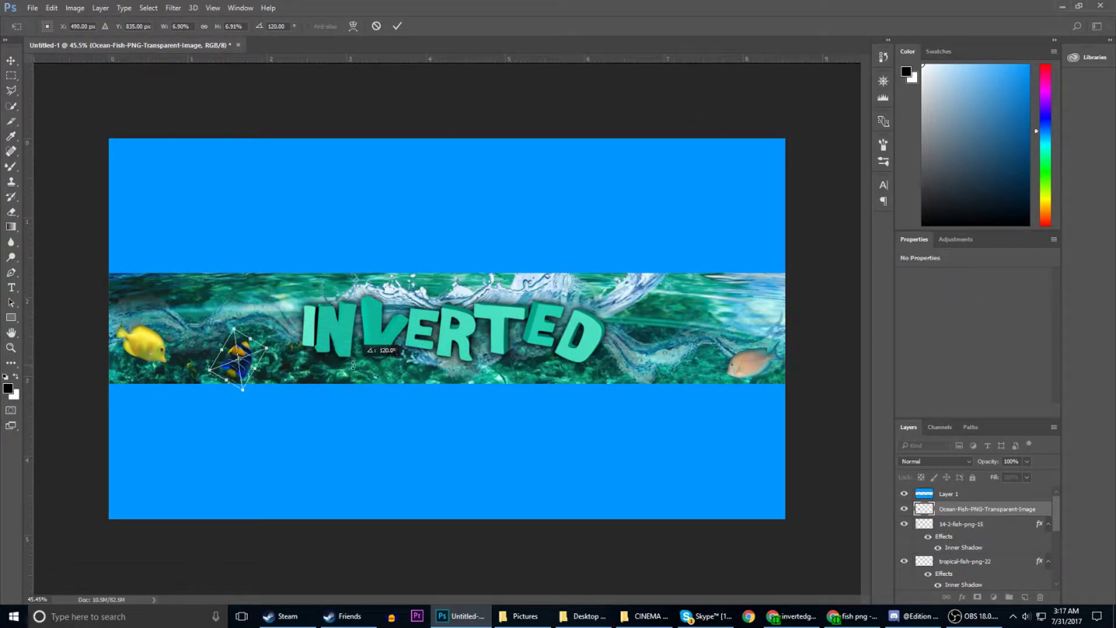
Flip the striped Ocean-Fish image and move it right, under the V.
{"action": "right_click", "coordinate": [229, 355]}
{"action": "right_click", "coordinate": [249, 359]}
{"action": "left_click", "coordinate": [300, 520]}
{"action": "left_click_drag", "start_coordinate": [239, 357], "coordinate": [407, 359]}
{"action": "scroll", "coordinate": [406, 360], "scroll_direction": "up", "scroll_amount": 1}
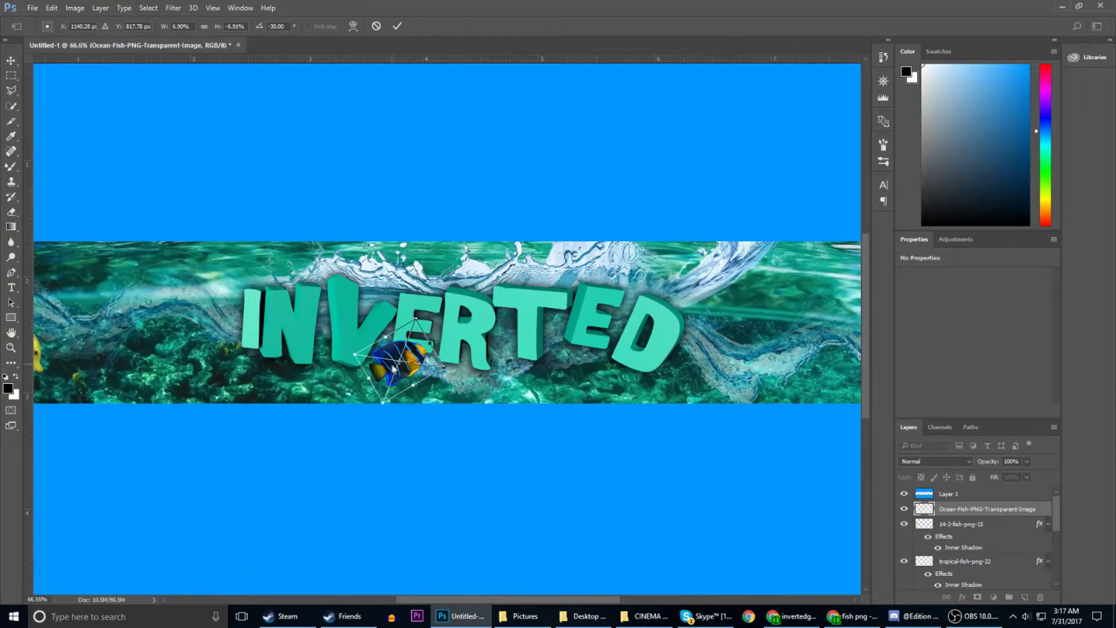
{"action": "key", "text": "Return"}
Put the striped fish layer behind INVERTED with an inner shadow, then place a small tropical-fish-png-22 at left.
{"action": "mouse_move", "coordinate": [988, 508]}
{"action": "left_mouse_down"}
{"action": "mouse_move", "coordinate": [954, 592]}
{"action": "mouse_move", "coordinate": [954, 582]}
{"action": "left_mouse_up"}
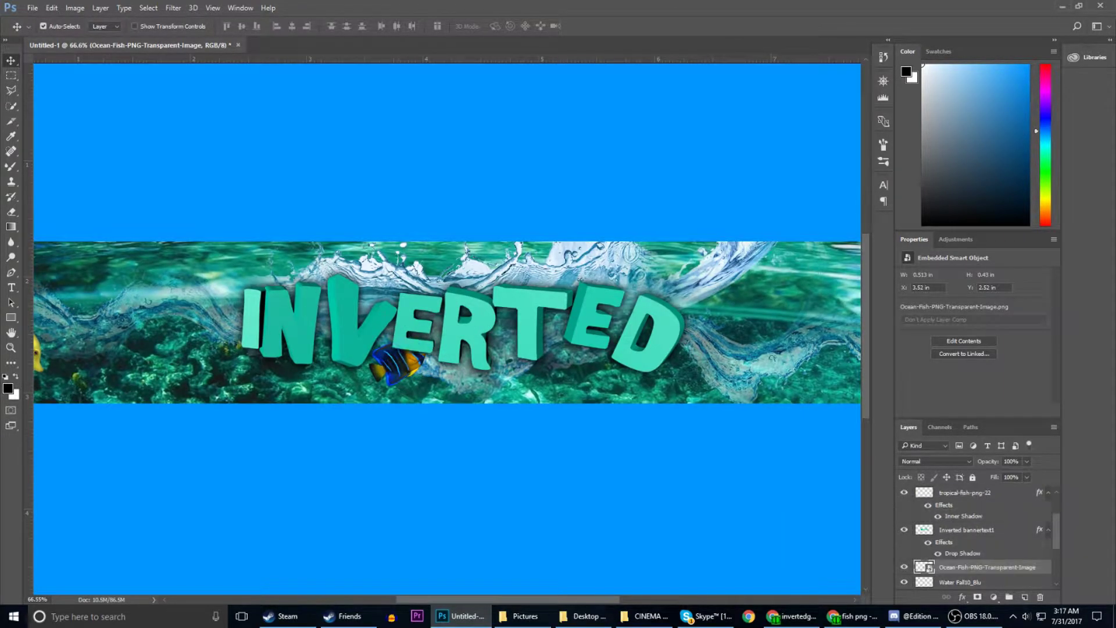
{"action": "left_click_drag", "start_coordinate": [405, 365], "coordinate": [414, 375]}
{"action": "double_click", "coordinate": [960, 568]}
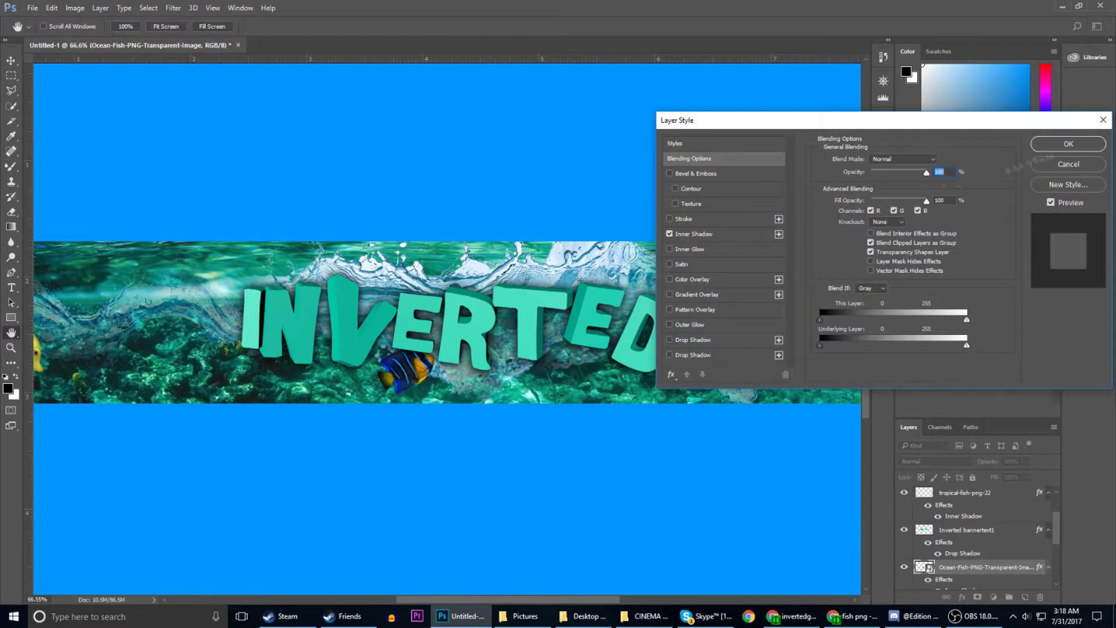
{"action": "key", "text": "Return"}
{"action": "scroll", "coordinate": [447, 328], "scroll_direction": "down", "scroll_amount": 3}
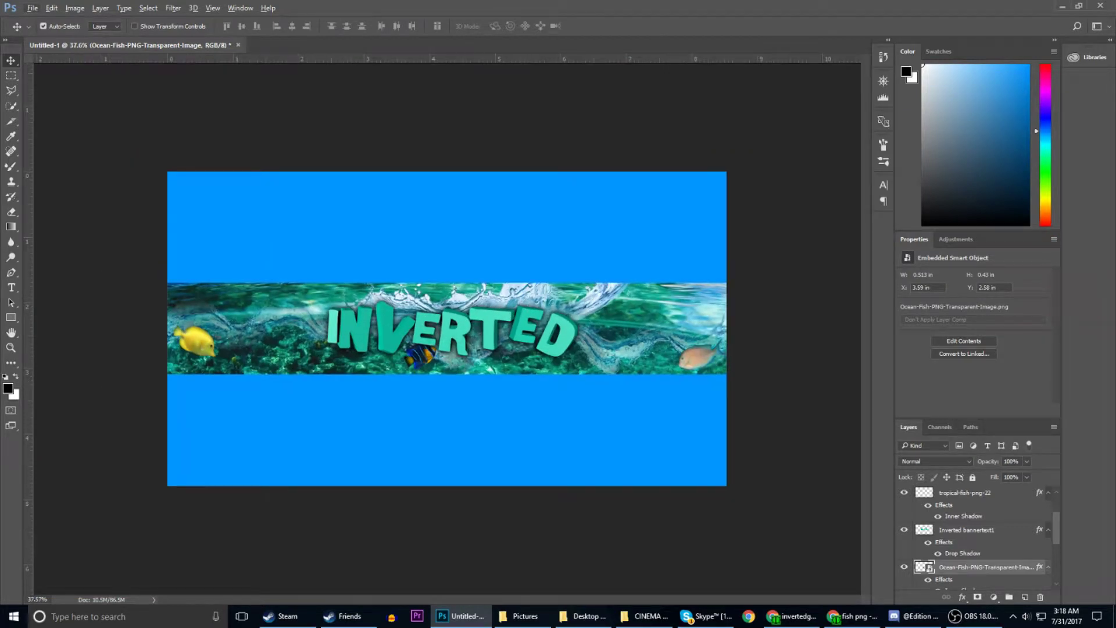
{"action": "left_click_drag", "start_coordinate": [726, 485], "coordinate": [240, 360]}
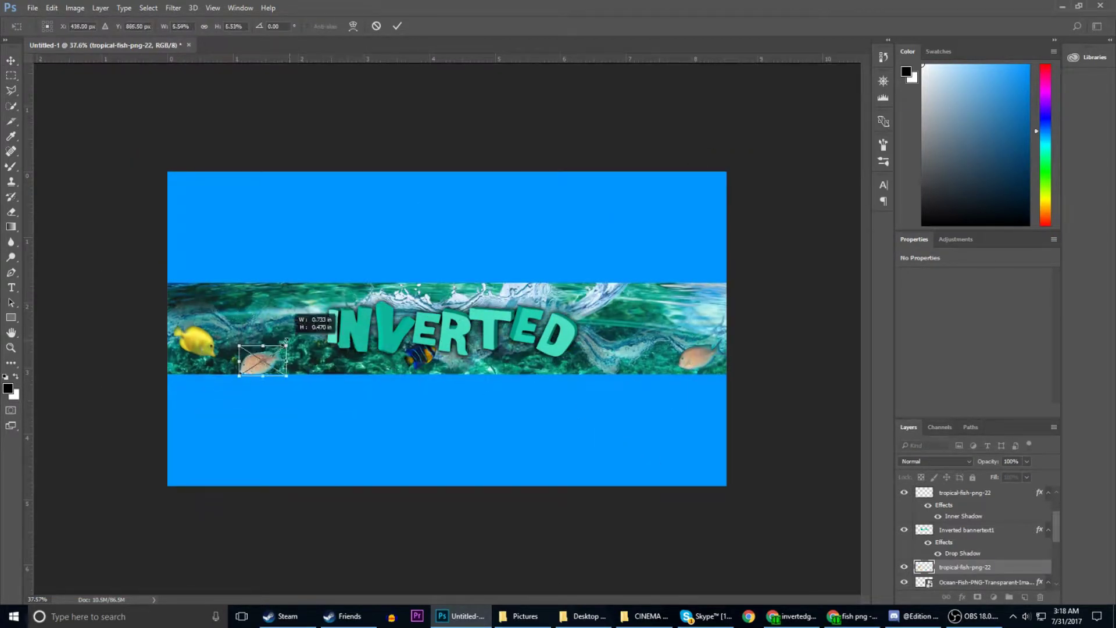
Commit the new orange fish and apply its layer style.
{"action": "key", "text": "Return"}
{"action": "right_click", "coordinate": [944, 571]}
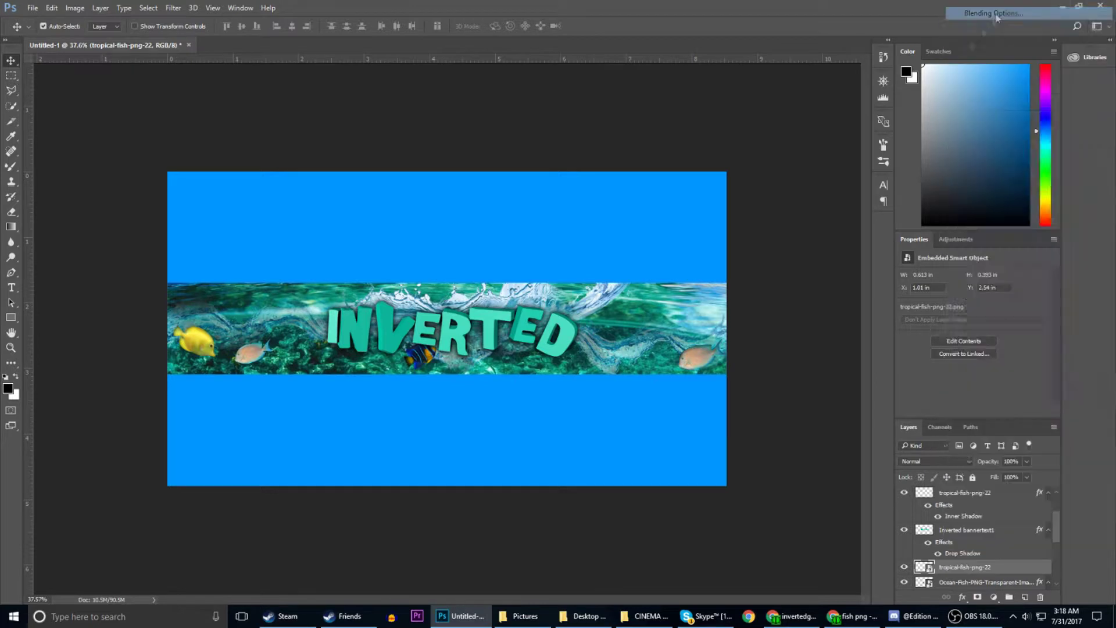
{"action": "key", "text": "Return"}
Add a second small yellow fish, flipped vertically and rotated beside the V.
{"action": "left_click_drag", "start_coordinate": [413, 449], "coordinate": [415, 450]}
{"action": "left_click_drag", "start_coordinate": [726, 485], "coordinate": [382, 381]}
{"action": "right_click", "coordinate": [364, 368]}
{"action": "left_click", "coordinate": [401, 541]}
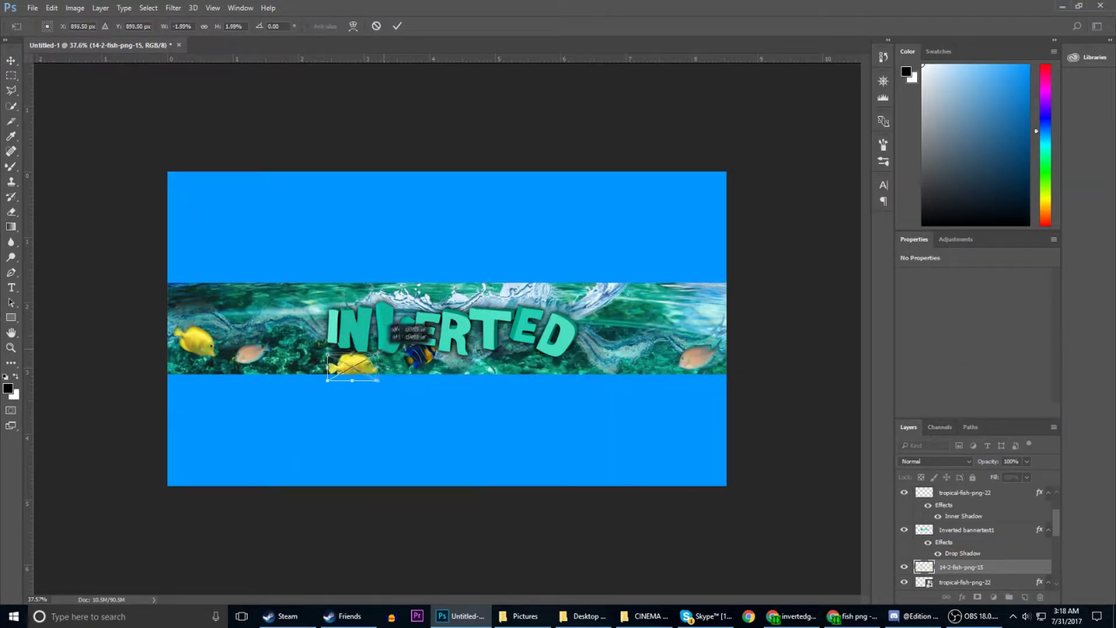
{"action": "left_click_drag", "start_coordinate": [355, 367], "coordinate": [379, 361]}
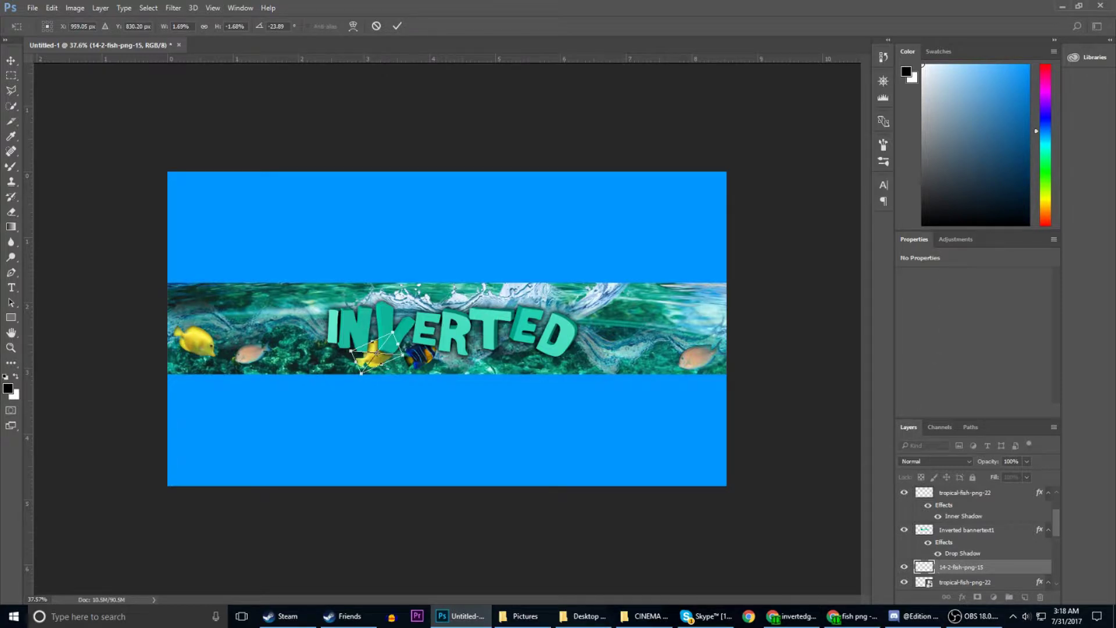
{"action": "key", "text": "Return"}
Give the yellow fish an inner shadow, nudge it down-right, and shift the right orange fish left.
{"action": "right_click", "coordinate": [959, 567]}
{"action": "left_click", "coordinate": [964, 11]}
{"action": "key", "text": "Return"}
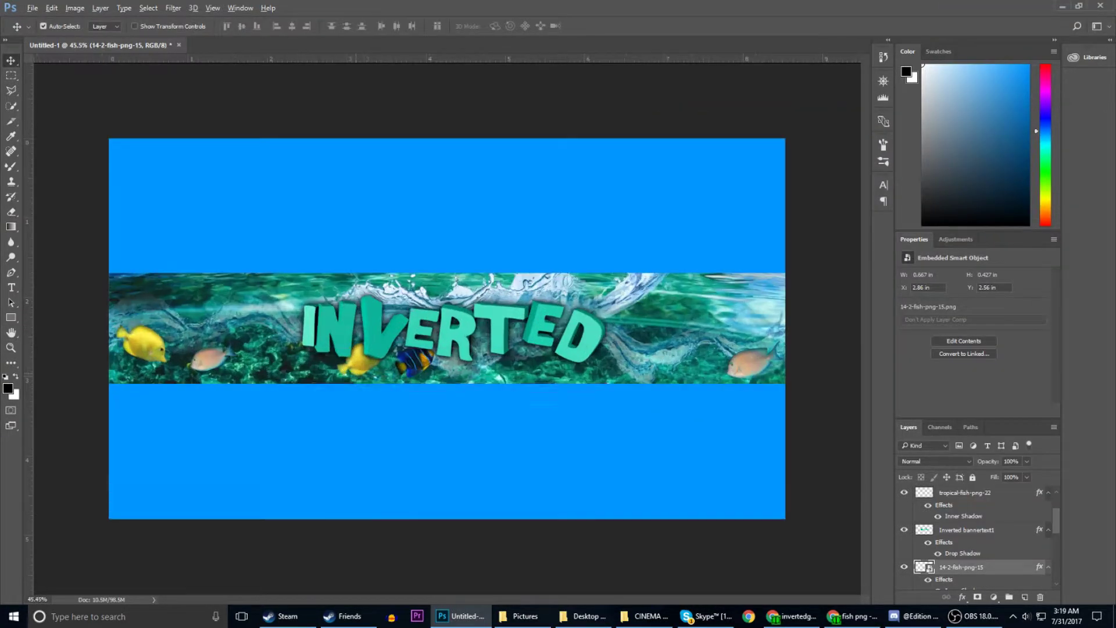
{"action": "left_click_drag", "start_coordinate": [363, 362], "coordinate": [366, 369]}
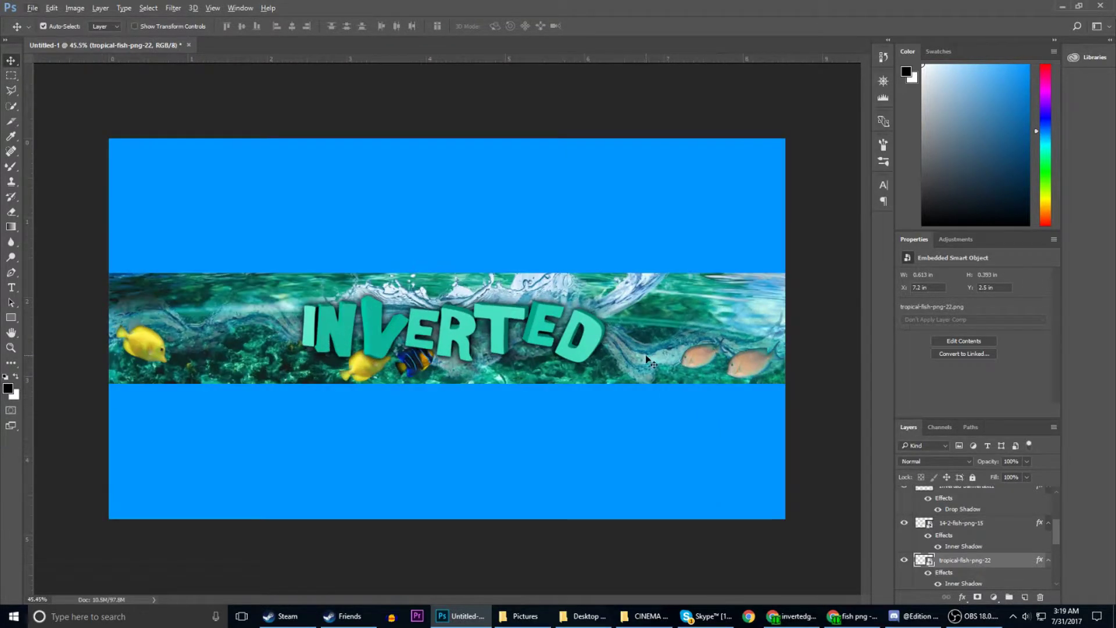
{"action": "left_click_drag", "start_coordinate": [775, 377], "coordinate": [755, 378]}
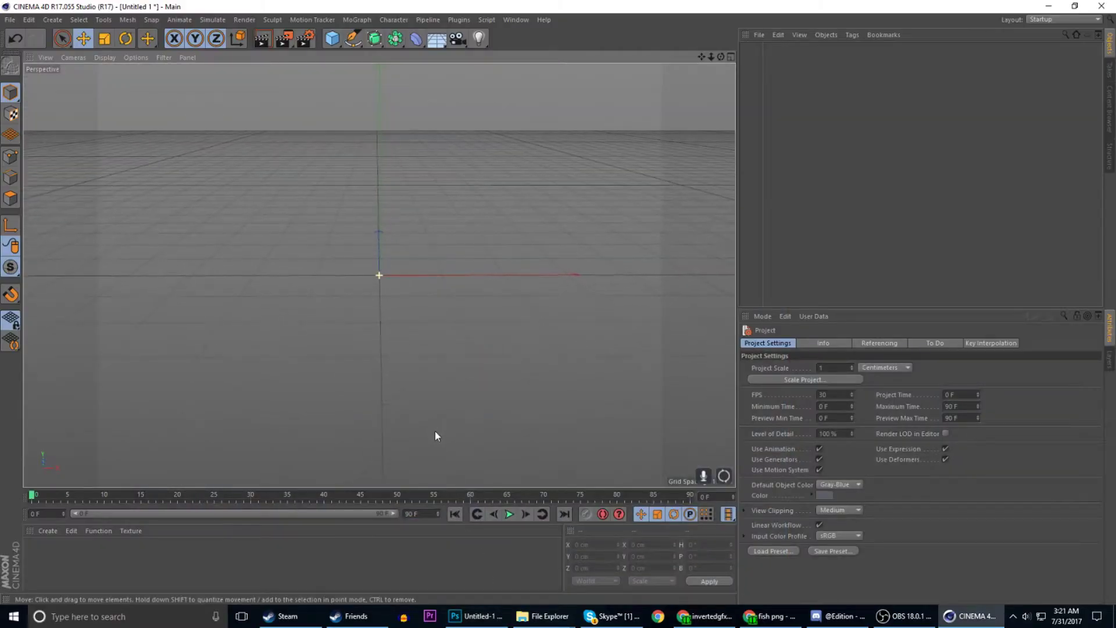
Create a MoText object reading 'Subscribe!' and tilt it backward.
{"action": "left_click", "coordinate": [357, 19]}
{"action": "left_click", "coordinate": [371, 154]}
{"action": "type", "text": "Subscrib"}
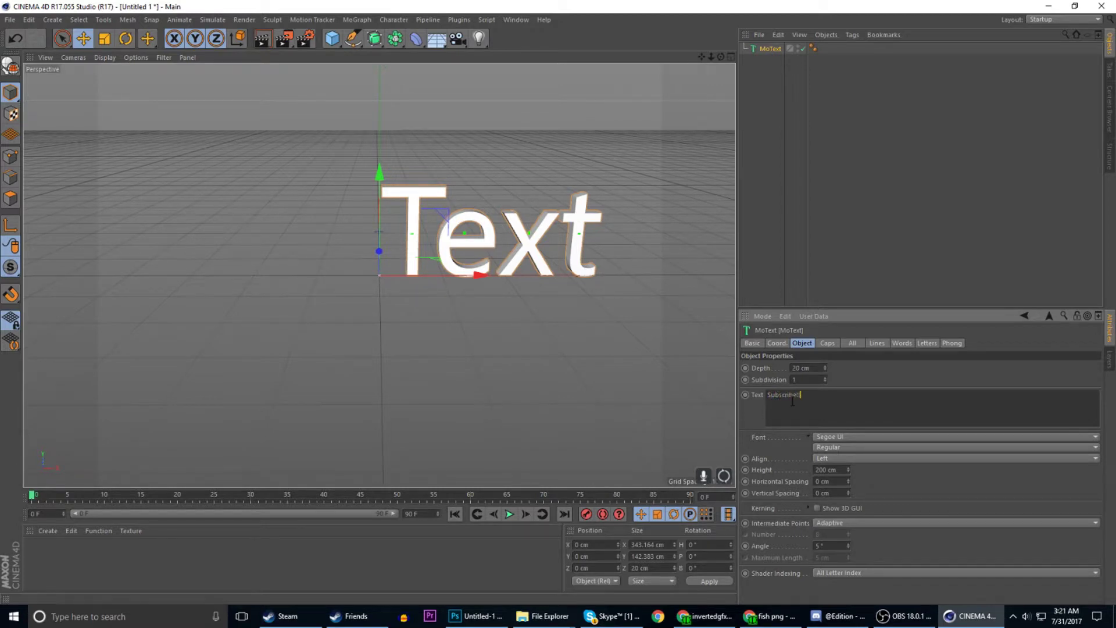
{"action": "type", "text": "e!"}
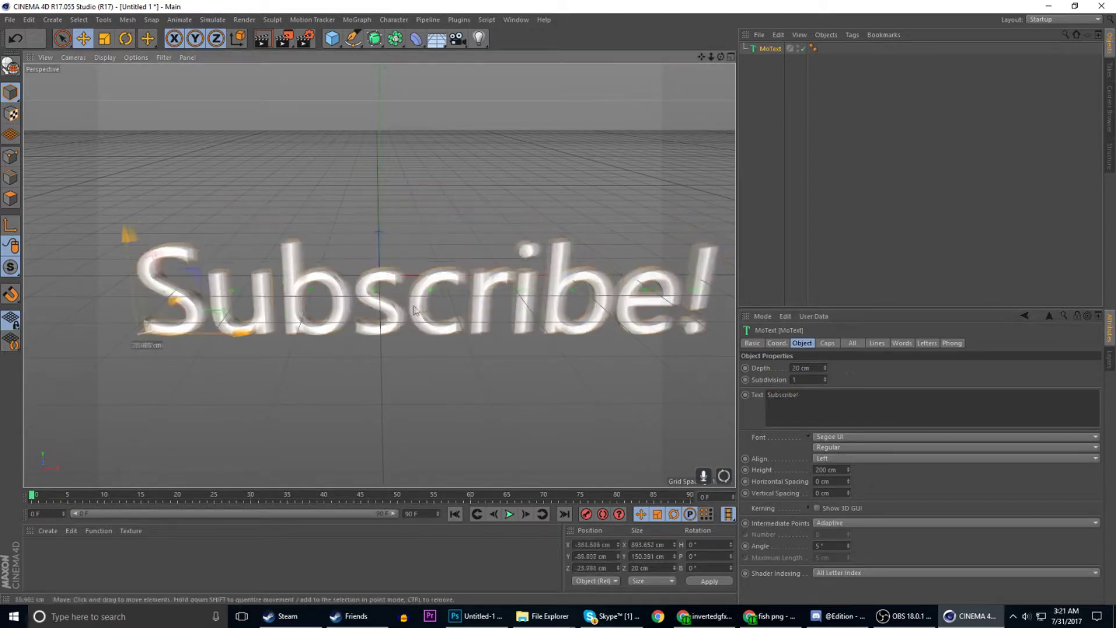
{"action": "type", "text": "r"}
{"action": "left_click_drag", "start_coordinate": [111, 326], "coordinate": [116, 372]}
{"action": "key", "text": "e"}
Set the text to the GoodGirl font with 44 cm depth and rotate it to a new angle.
{"action": "left_click", "coordinate": [770, 49]}
{"action": "left_click", "coordinate": [953, 437]}
{"action": "scroll", "coordinate": [872, 232], "scroll_direction": "up", "scroll_amount": 5}
{"action": "left_click", "coordinate": [848, 149]}
{"action": "left_click", "coordinate": [795, 368]}
{"action": "type", "text": "44"}
{"action": "key", "text": "Return"}
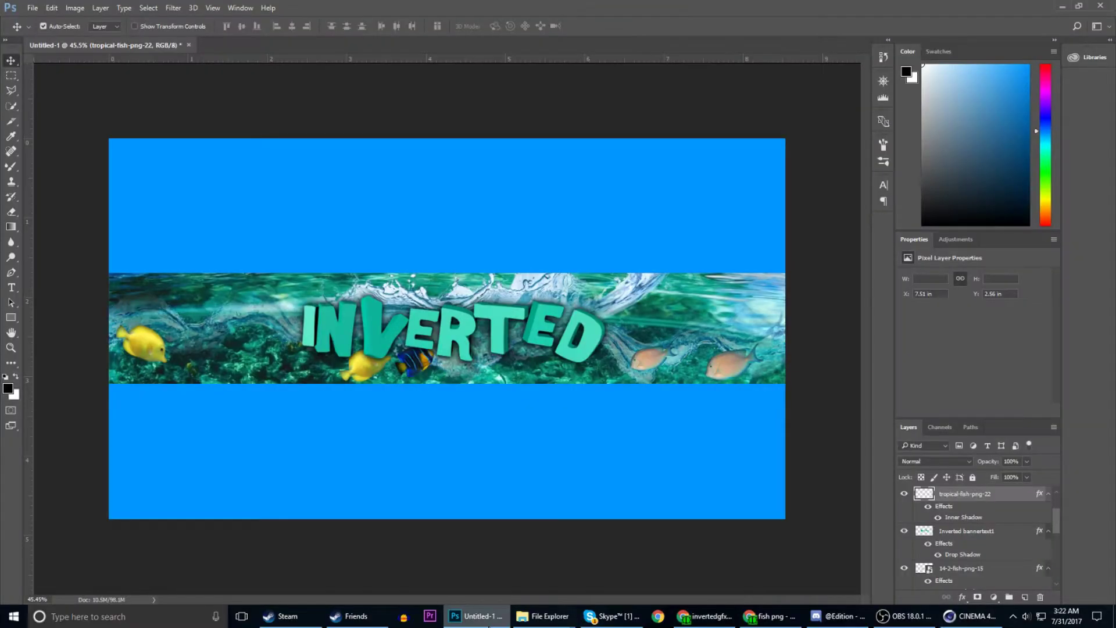
{"action": "key", "text": "r"}
{"action": "mouse_move", "coordinate": [191, 302]}
{"action": "left_mouse_down"}
{"action": "mouse_move", "coordinate": [179, 317]}
{"action": "mouse_move", "coordinate": [73, 324]}
{"action": "left_mouse_up"}
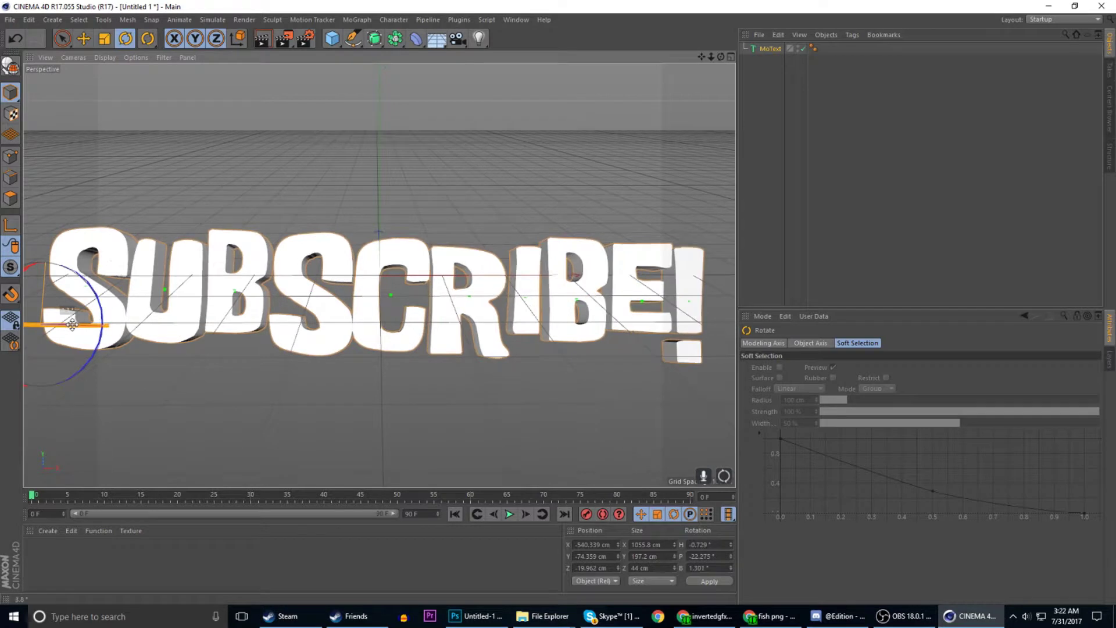
Make the text editable, rotate letters b, s, c, r and i unevenly, and shift the i left.
{"action": "key", "text": "c"}
{"action": "left_click", "coordinate": [750, 60], "text": "ctrl"}
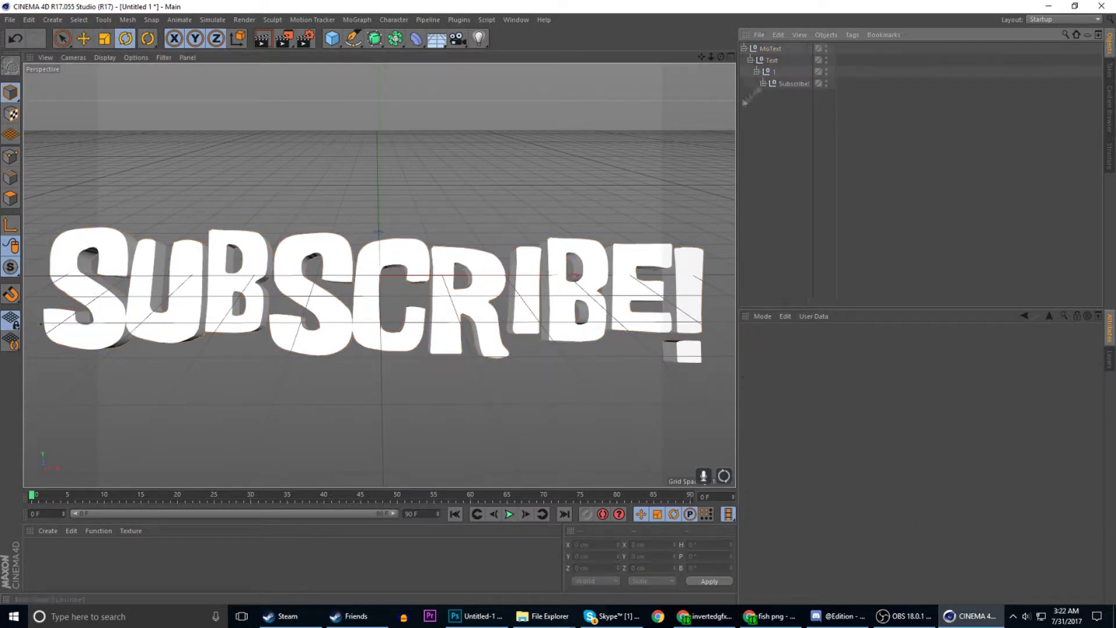
{"action": "left_click", "coordinate": [199, 332]}
{"action": "mouse_move", "coordinate": [199, 332]}
{"action": "left_mouse_down"}
{"action": "mouse_move", "coordinate": [311, 324]}
{"action": "mouse_move", "coordinate": [433, 343]}
{"action": "left_mouse_up"}
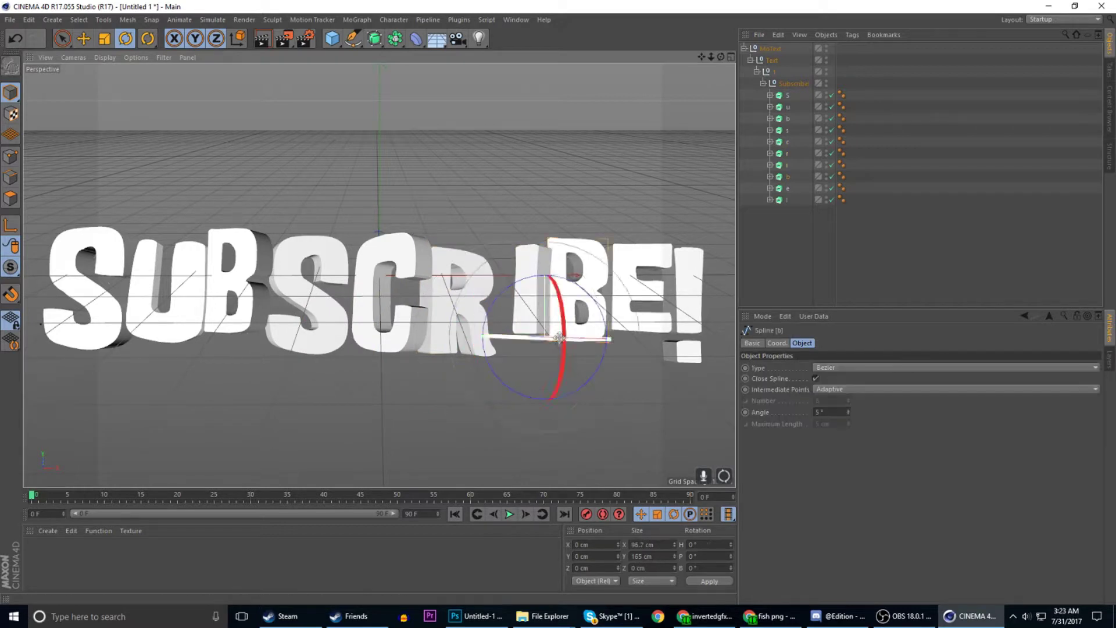
{"action": "key", "text": "e"}
{"action": "left_click_drag", "start_coordinate": [527, 301], "coordinate": [503, 302]}
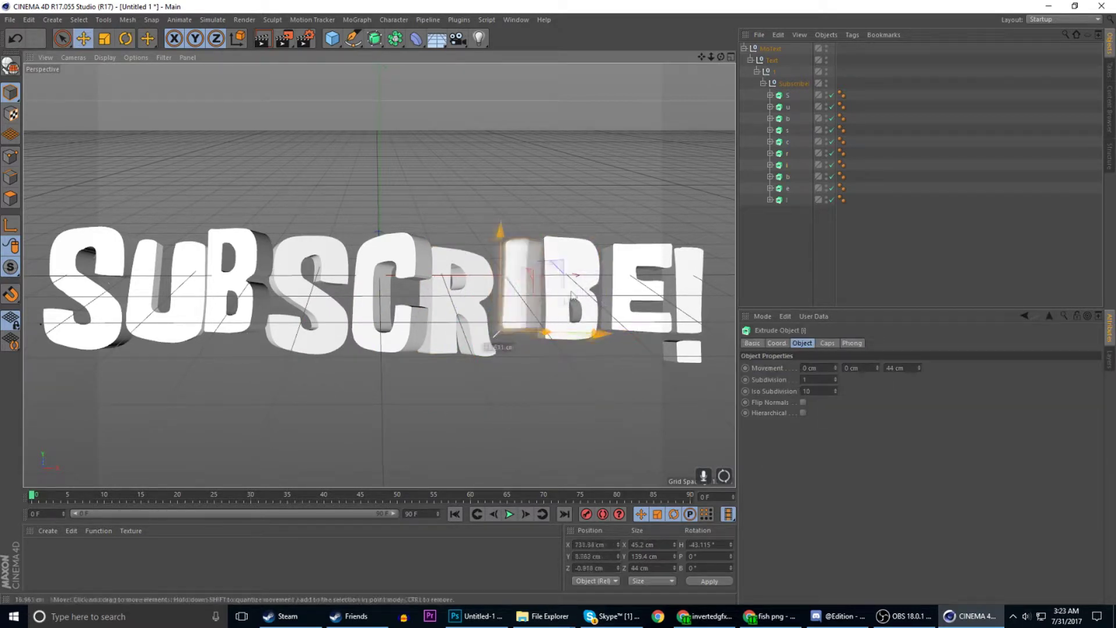
Rotate the letter e and tilt the exclamation mark sideways.
{"action": "key", "text": "r"}
{"action": "left_click", "coordinate": [645, 291]}
{"action": "left_click_drag", "start_coordinate": [639, 340], "coordinate": [586, 350]}
{"action": "left_click", "coordinate": [689, 302]}
{"action": "left_click_drag", "start_coordinate": [689, 337], "coordinate": [704, 325]}
{"action": "key", "text": "e"}
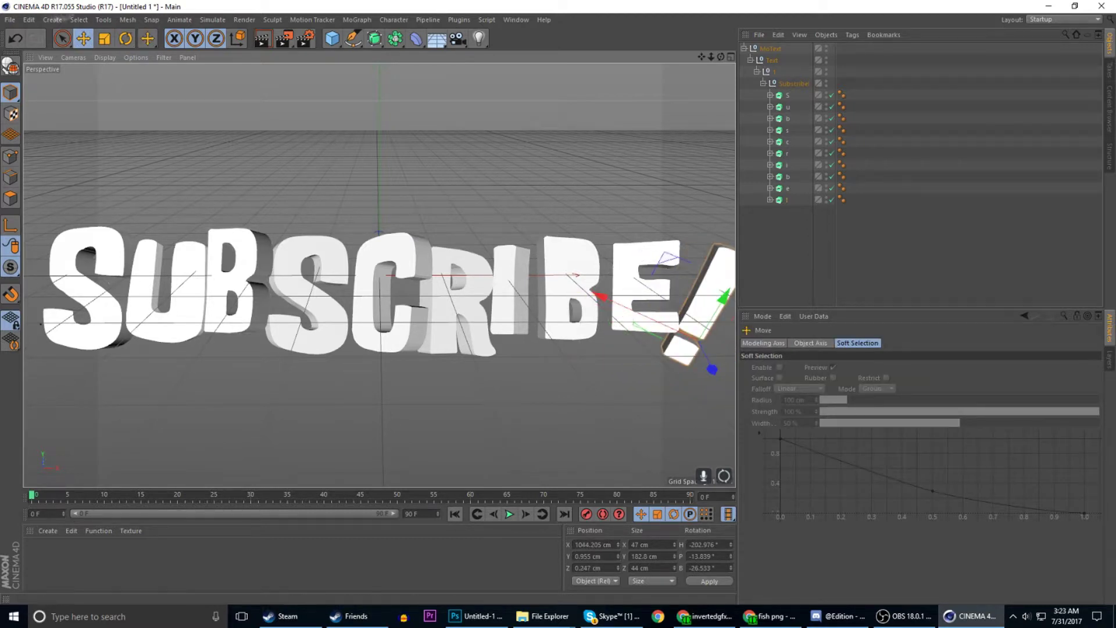
Set the render output to PNG and change the anti-aliasing quality.
{"action": "left_click", "coordinate": [307, 39]}
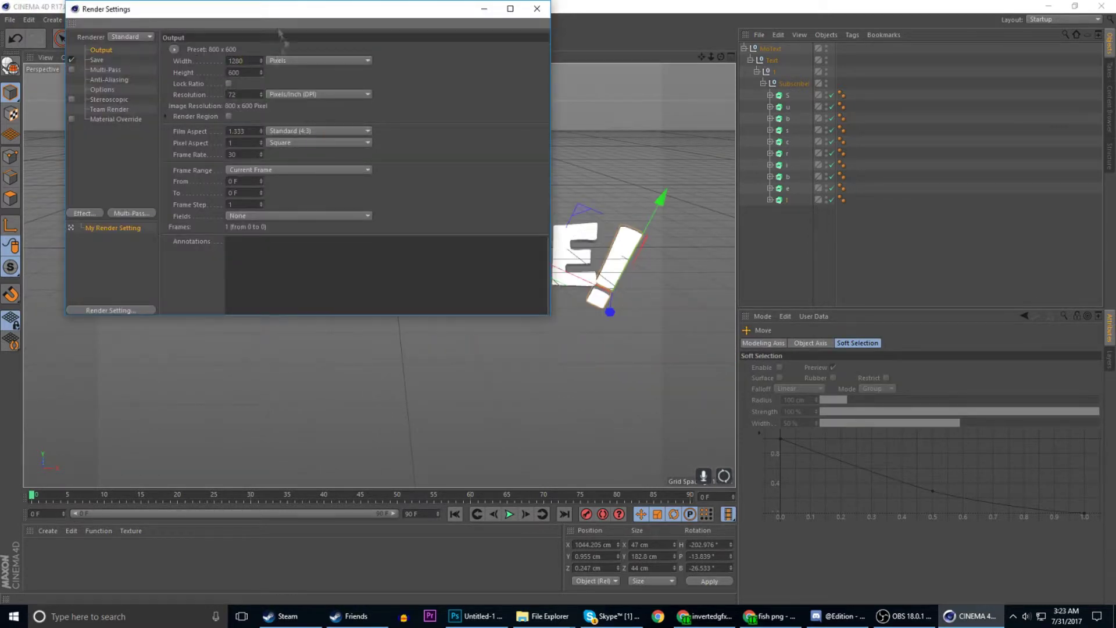
{"action": "key", "text": "Down"}
{"action": "left_click", "coordinate": [272, 202]}
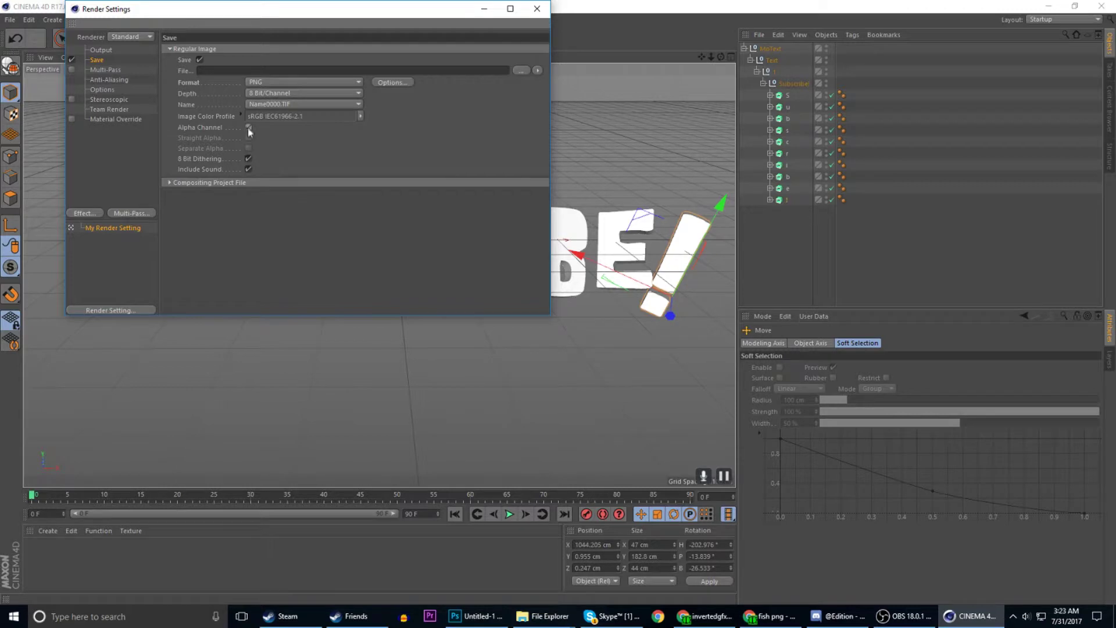
{"action": "left_click", "coordinate": [110, 80]}
{"action": "left_click", "coordinate": [292, 51]}
{"action": "left_click", "coordinate": [273, 62]}
Render the SUBSCRIBE! text and save it as 'subscribe underwater text.png' in Pictures.
{"action": "left_click", "coordinate": [537, 9]}
{"action": "key", "text": "shift+r"}
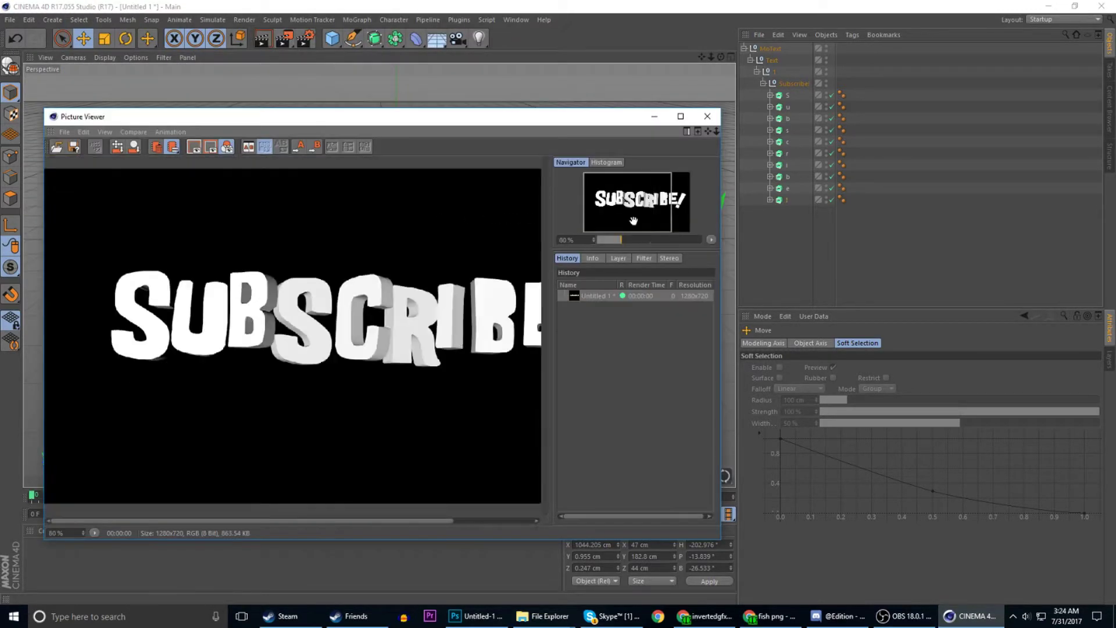
{"action": "left_click", "coordinate": [64, 132]}
{"action": "left_click", "coordinate": [82, 153]}
{"action": "left_click", "coordinate": [70, 266]}
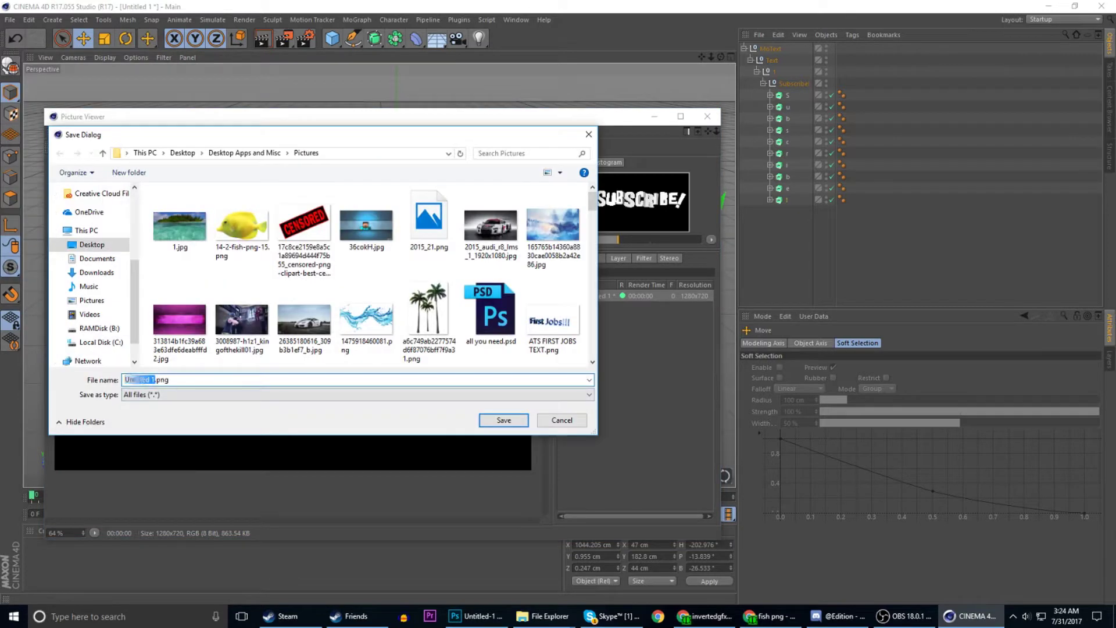
{"action": "key", "text": "Return"}
{"action": "key", "text": "alt+Tab"}
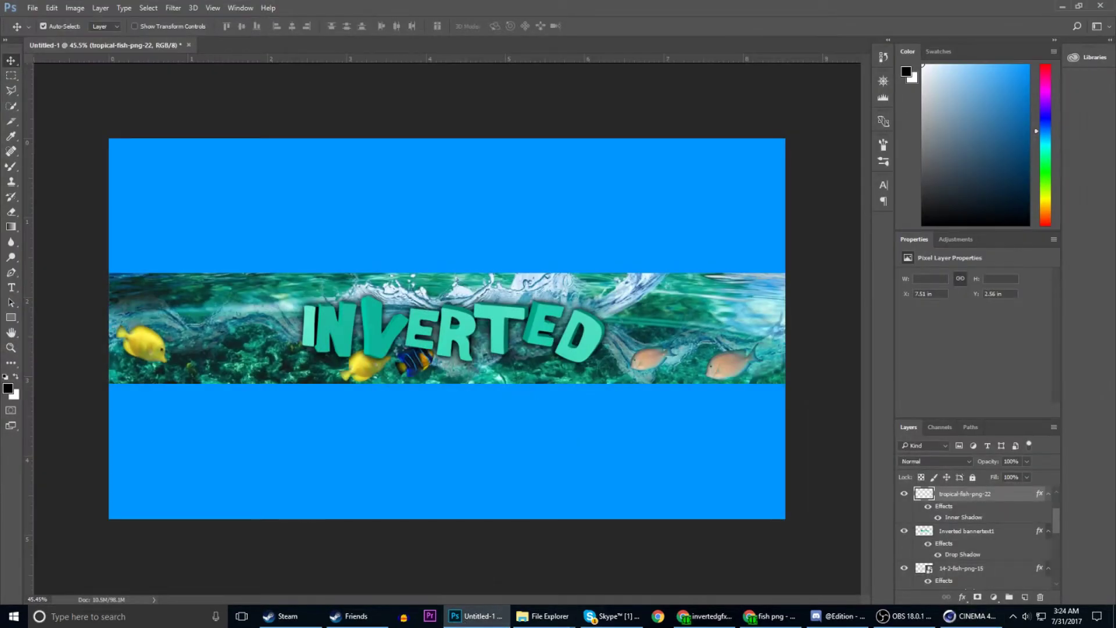
Shrink the SUBSCRIBE! image to the banner's bottom-left and move the left yellow fish right.
{"action": "left_click_drag", "start_coordinate": [785, 519], "coordinate": [273, 441]}
{"action": "mouse_move", "coordinate": [203, 407]}
{"action": "left_mouse_down"}
{"action": "mouse_move", "coordinate": [203, 320]}
{"action": "mouse_move", "coordinate": [177, 401]}
{"action": "left_mouse_up"}
{"action": "key", "text": "Return"}
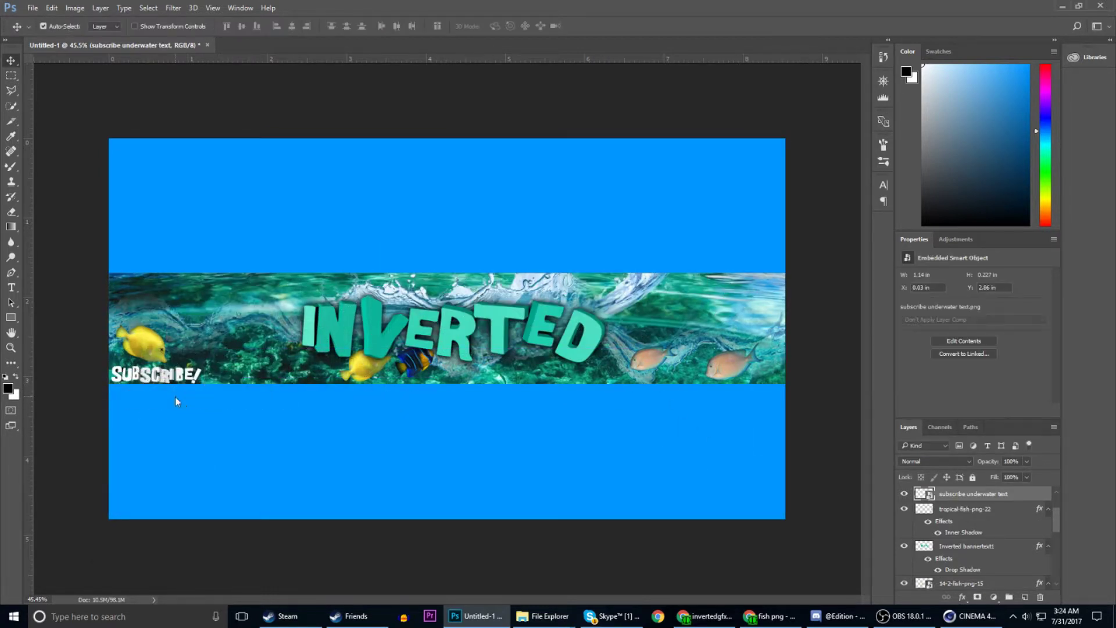
{"action": "left_click_drag", "start_coordinate": [142, 342], "coordinate": [224, 353]}
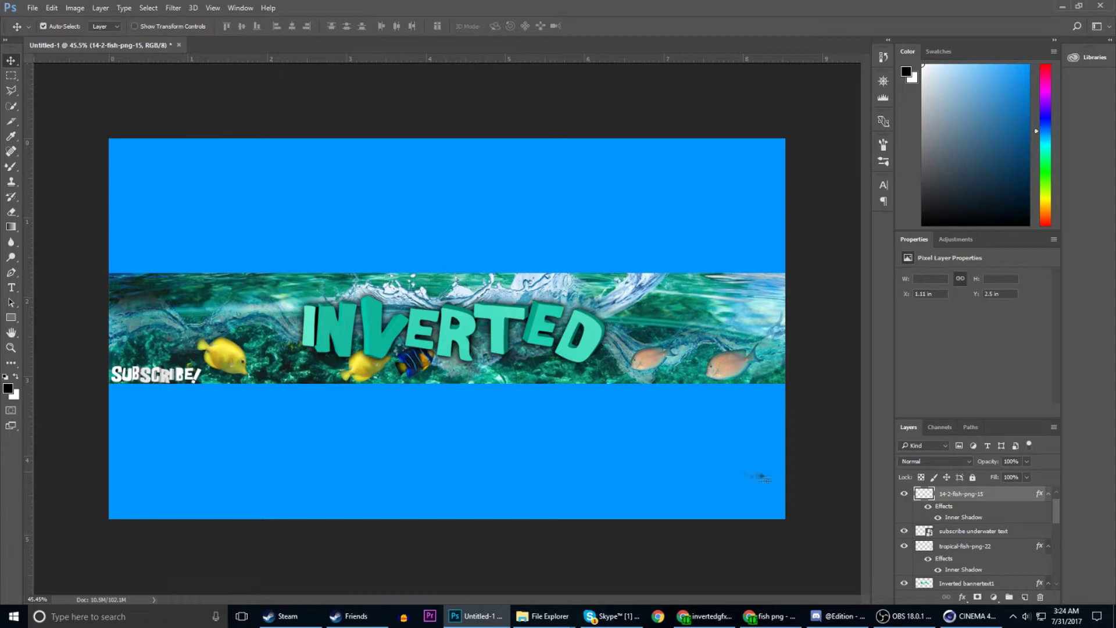
Give SUBSCRIBE! inner glow, inner shadow, drop shadow and a colour overlay.
{"action": "double_click", "coordinate": [1023, 531]}
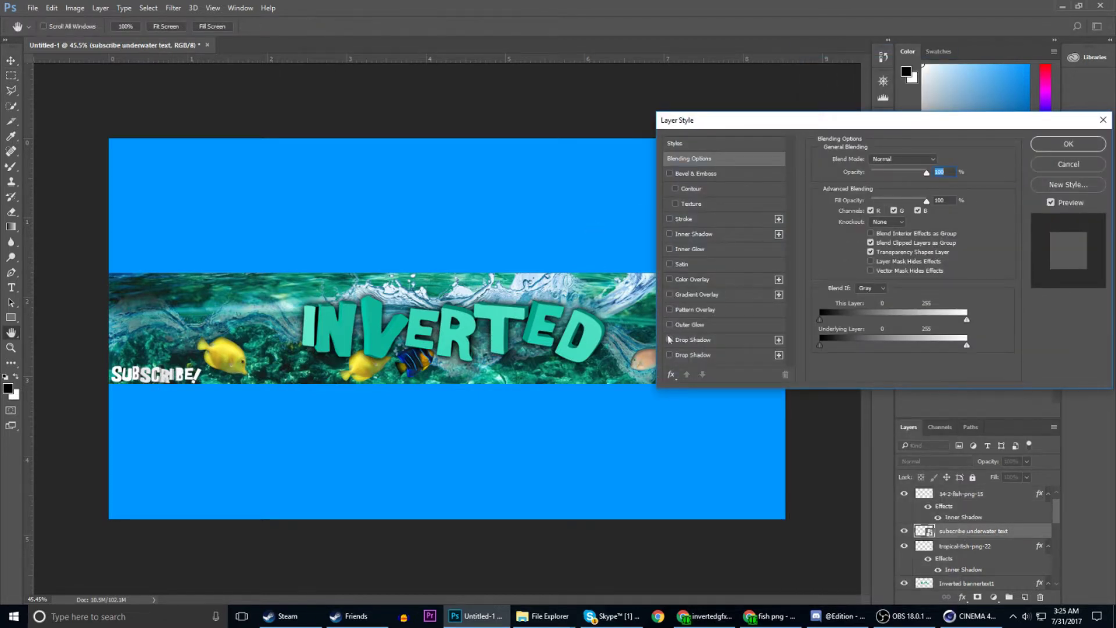
{"action": "left_click", "coordinate": [669, 249]}
{"action": "left_click", "coordinate": [669, 234]}
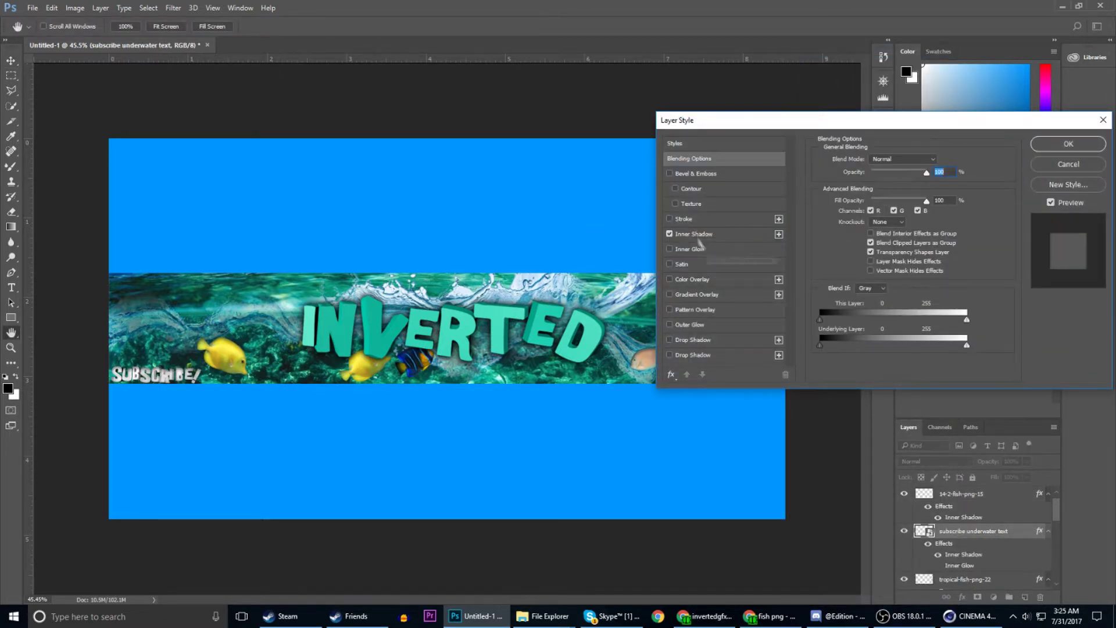
{"action": "left_click", "coordinate": [670, 339]}
{"action": "left_click", "coordinate": [691, 279]}
{"action": "left_click", "coordinate": [939, 160]}
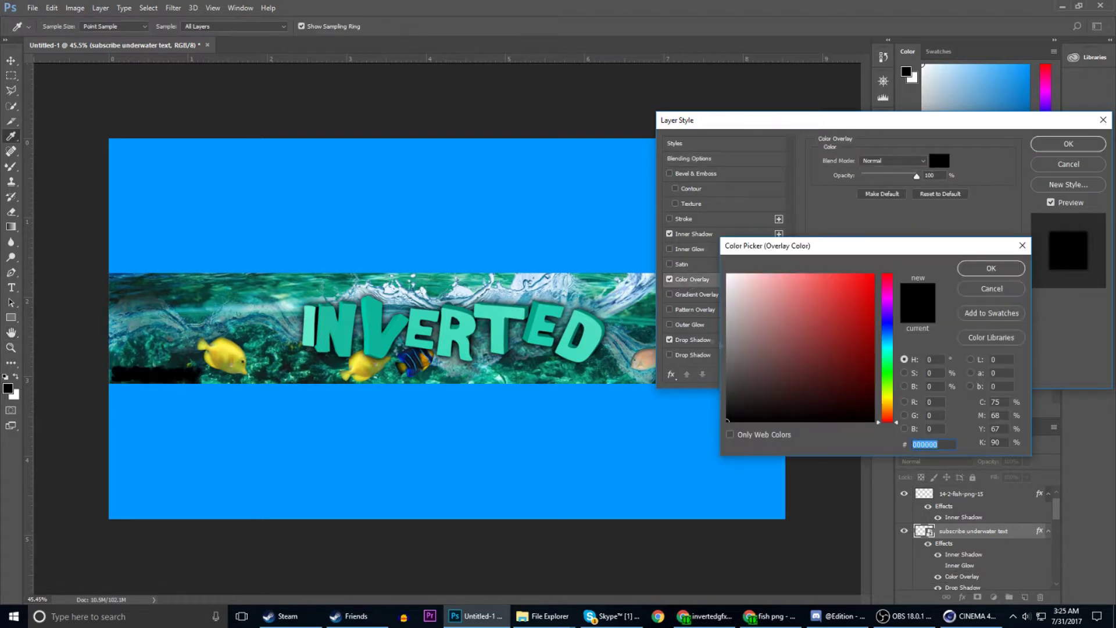
{"action": "left_click", "coordinate": [514, 312]}
{"action": "left_click", "coordinate": [1011, 268]}
{"action": "left_click", "coordinate": [1060, 150]}
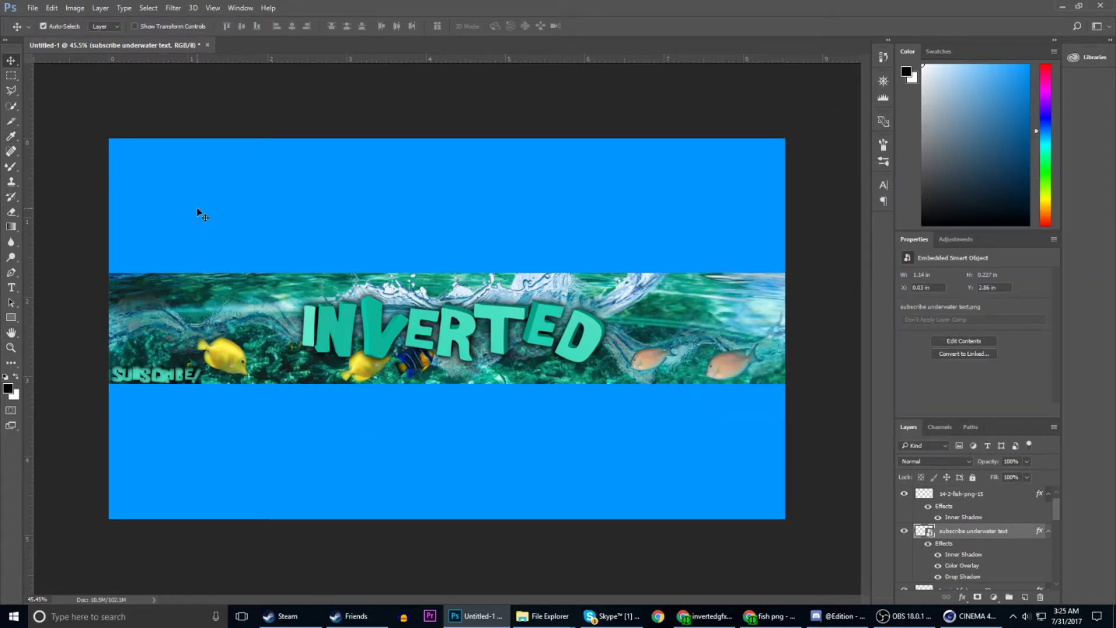
Search Google Images for 'underwater bubbles png' and preview the transparent bubbles image.
{"action": "left_click", "coordinate": [767, 616]}
{"action": "type", "text": "unser"}
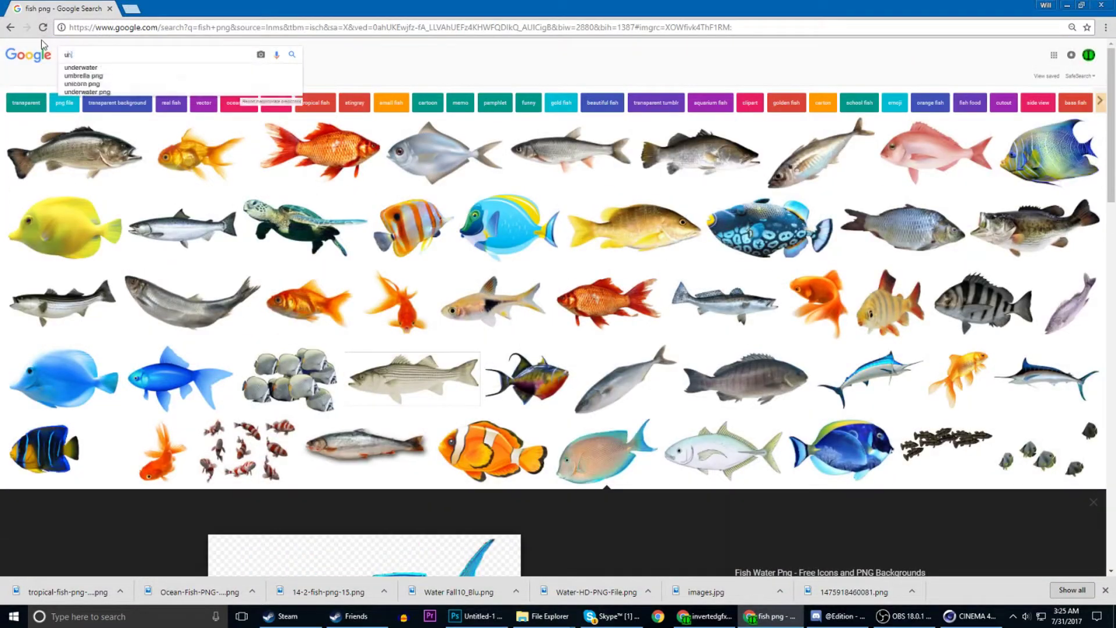
{"action": "key", "text": "BackSpace"}
{"action": "key", "text": "BackSpace"}
{"action": "type", "text": "derwater bubbles"}
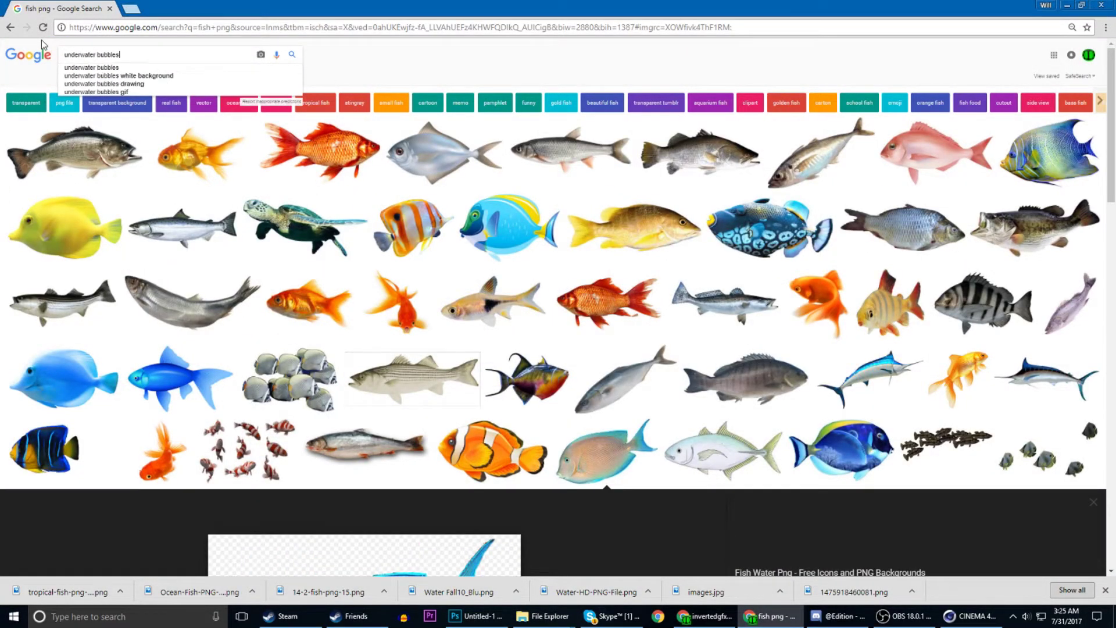
{"action": "key", "text": "Return"}
{"action": "type", "text": "png"}
{"action": "key", "text": "Return"}
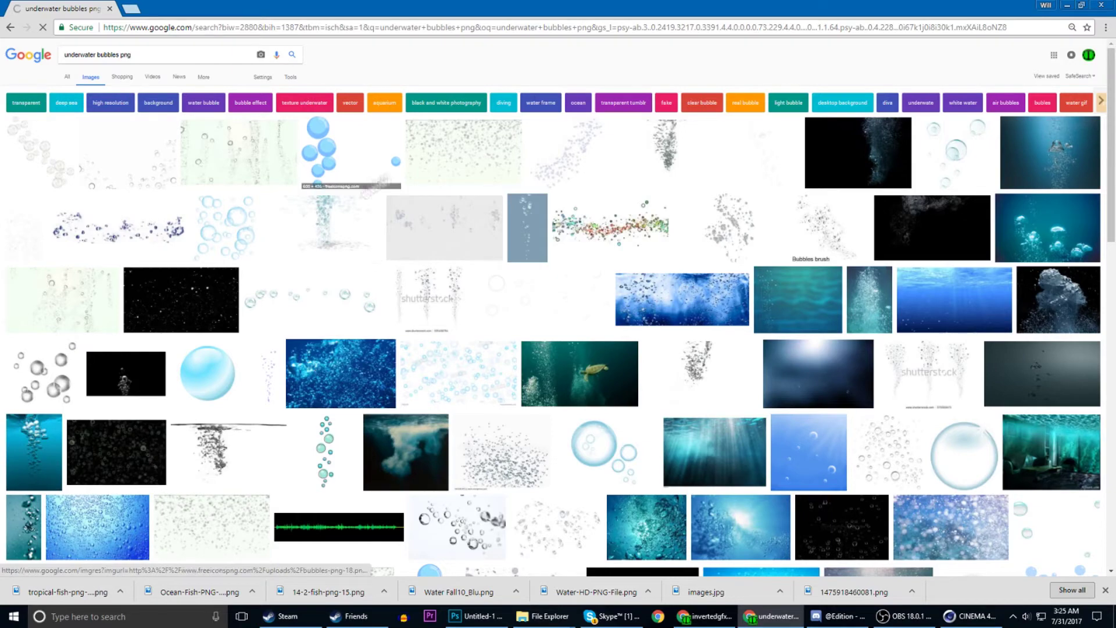
{"action": "left_click", "coordinate": [239, 154]}
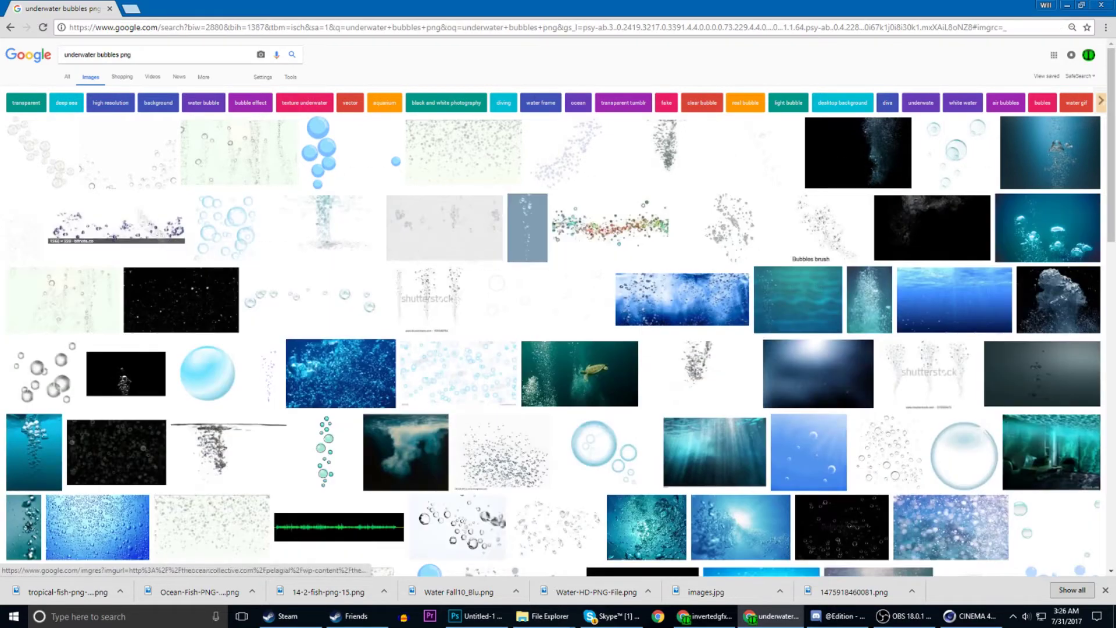
{"action": "left_click", "coordinate": [127, 154]}
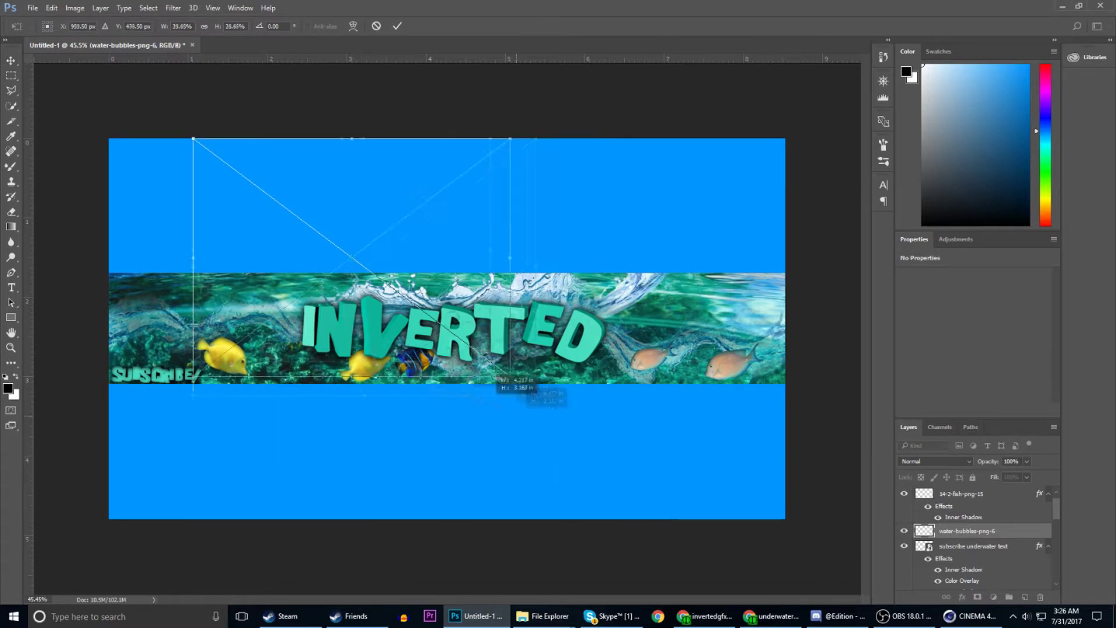
Place the bubbles small over SUBSCRIBE!, move the layer beneath the text, and rasterize it.
{"action": "mouse_move", "coordinate": [509, 377]}
{"action": "left_mouse_down"}
{"action": "mouse_move", "coordinate": [206, 294]}
{"action": "mouse_move", "coordinate": [157, 375]}
{"action": "left_mouse_up"}
{"action": "left_click_drag", "start_coordinate": [206, 303], "coordinate": [232, 326]}
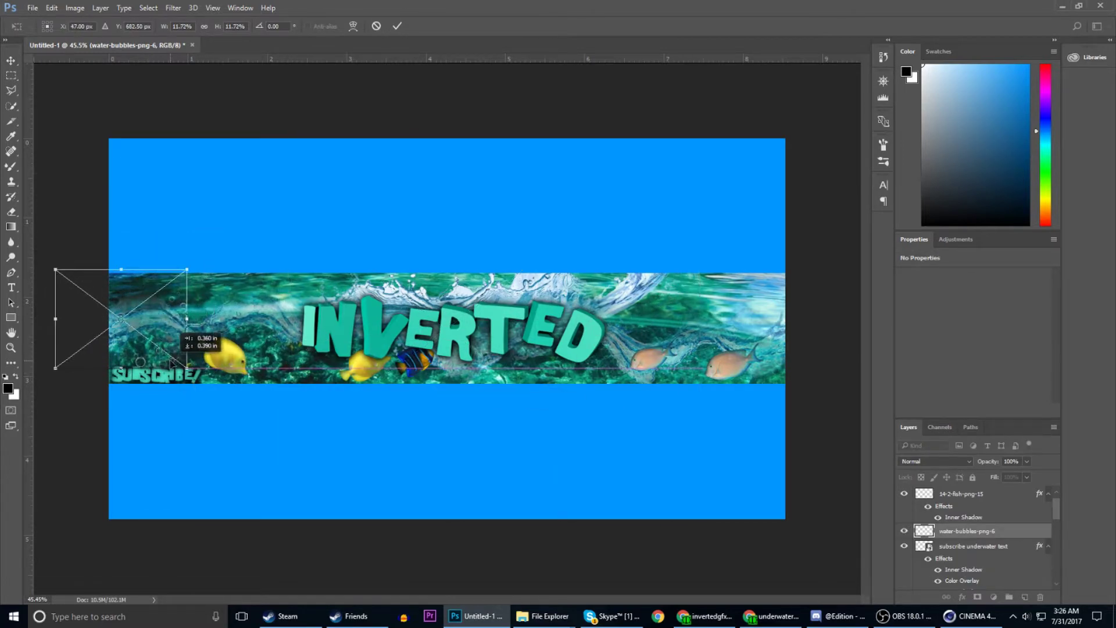
{"action": "key", "text": "Return"}
{"action": "scroll", "coordinate": [267, 353], "scroll_direction": "up", "scroll_amount": 3}
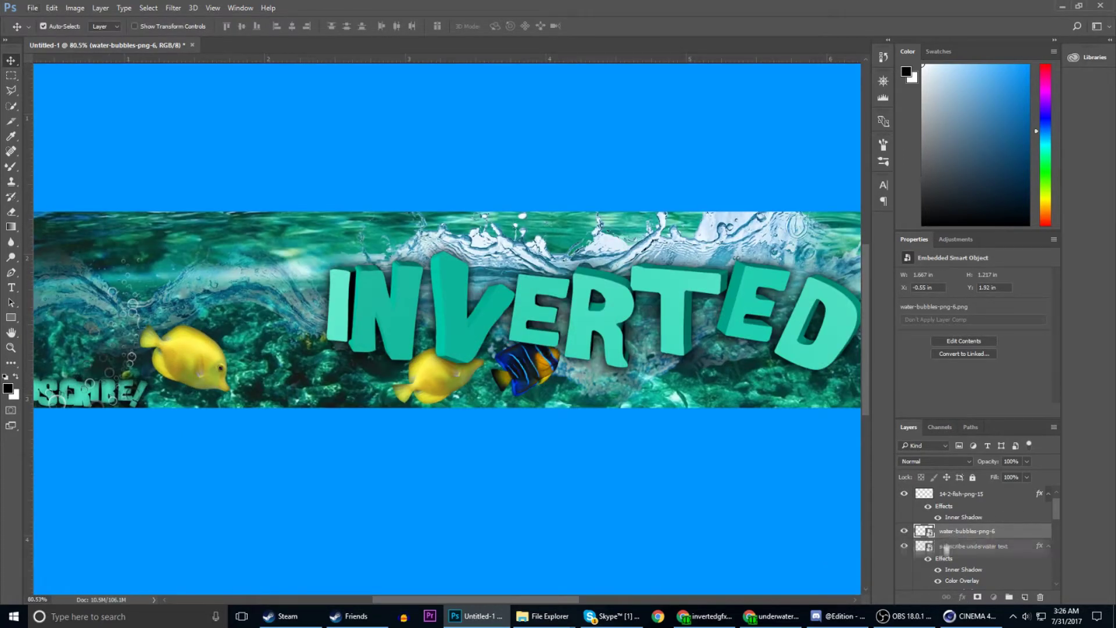
{"action": "left_click_drag", "start_coordinate": [946, 544], "coordinate": [950, 556]}
{"action": "right_click", "coordinate": [956, 545]}
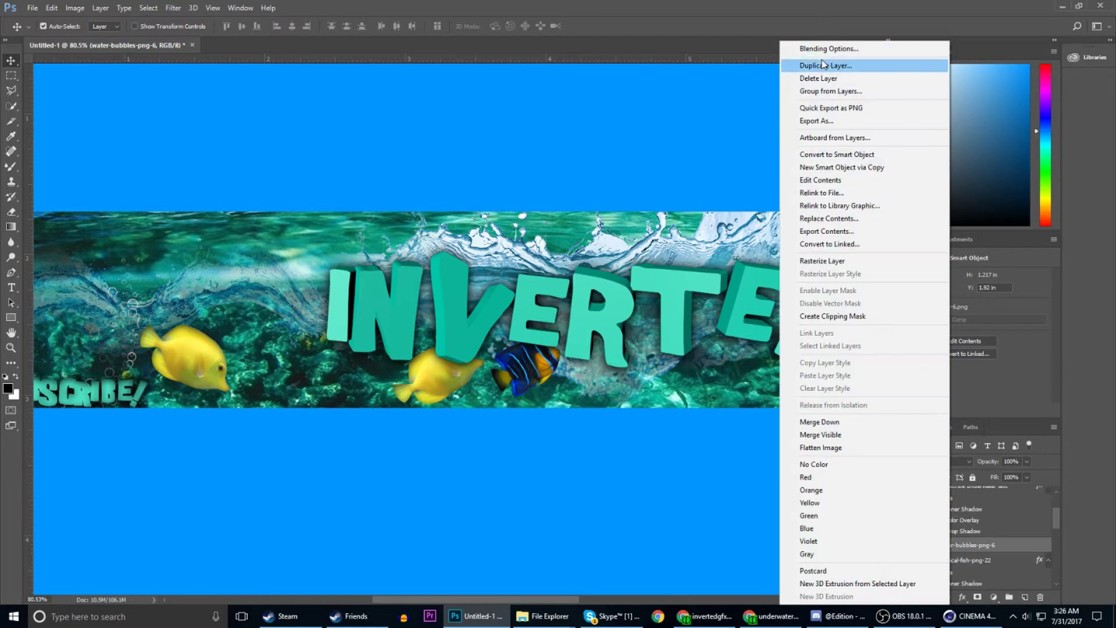
{"action": "left_click", "coordinate": [813, 273]}
{"action": "key", "text": "e"}
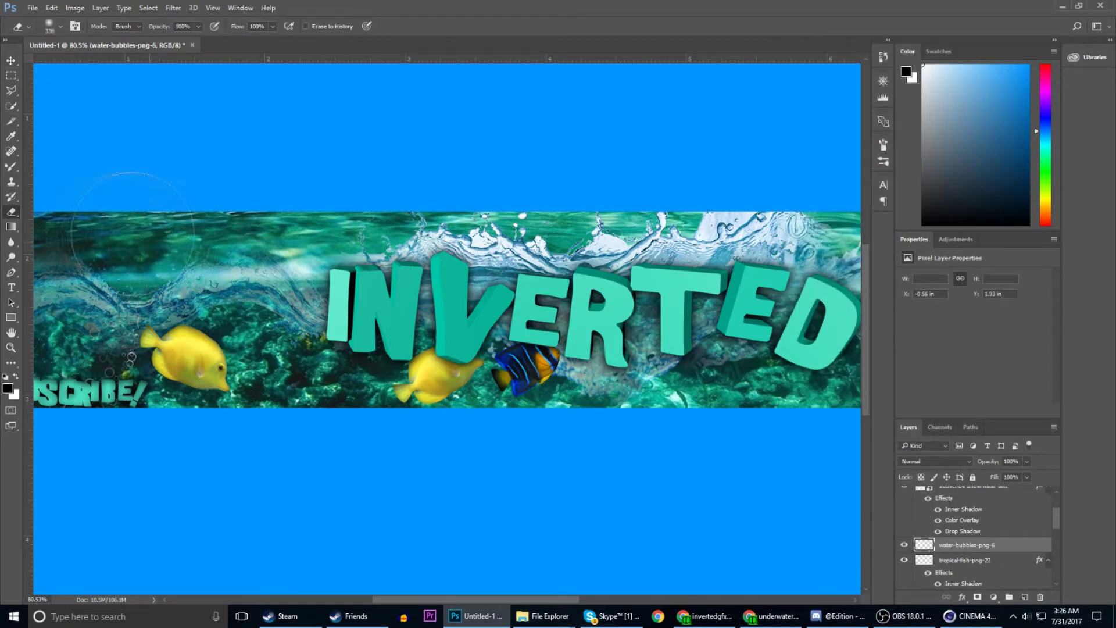
{"action": "scroll", "coordinate": [215, 371], "scroll_direction": "down", "scroll_amount": 2}
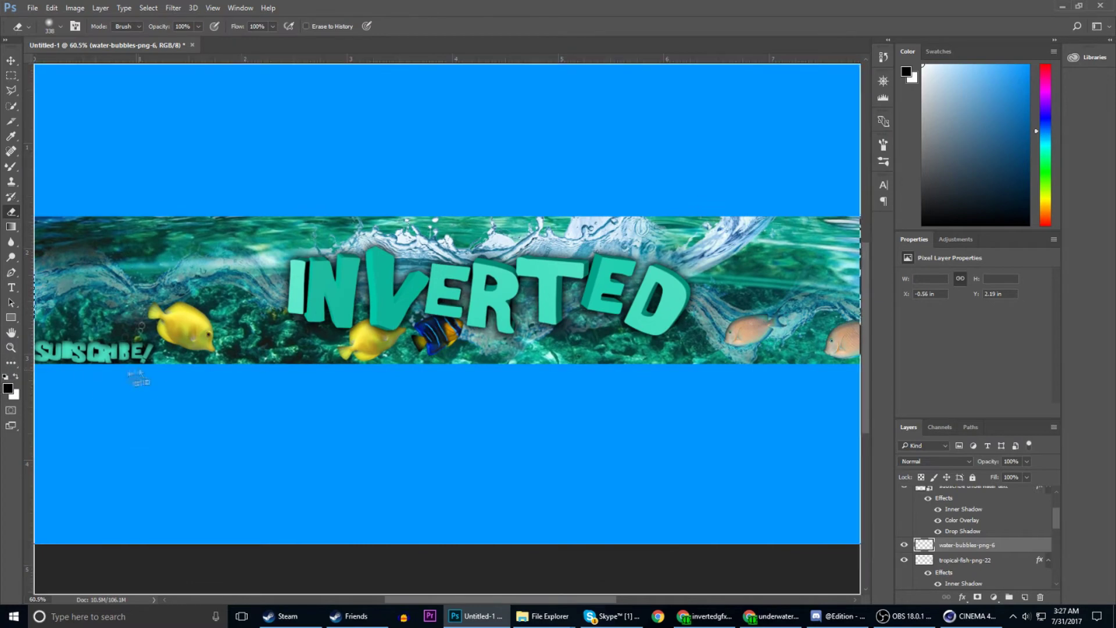
Duplicate the bubbles, flip the copy horizontally, and position it near SUBSCRIBE!
{"action": "key", "text": "ctrl+j"}
{"action": "key", "text": "ctrl+t"}
{"action": "left_click_drag", "start_coordinate": [786, 561], "coordinate": [119, 293]}
{"action": "right_click", "coordinate": [69, 328]}
{"action": "left_click", "coordinate": [99, 495]}
{"action": "scroll", "coordinate": [176, 370], "scroll_direction": "down", "scroll_amount": 2}
{"action": "left_click_drag", "start_coordinate": [176, 370], "coordinate": [157, 360]}
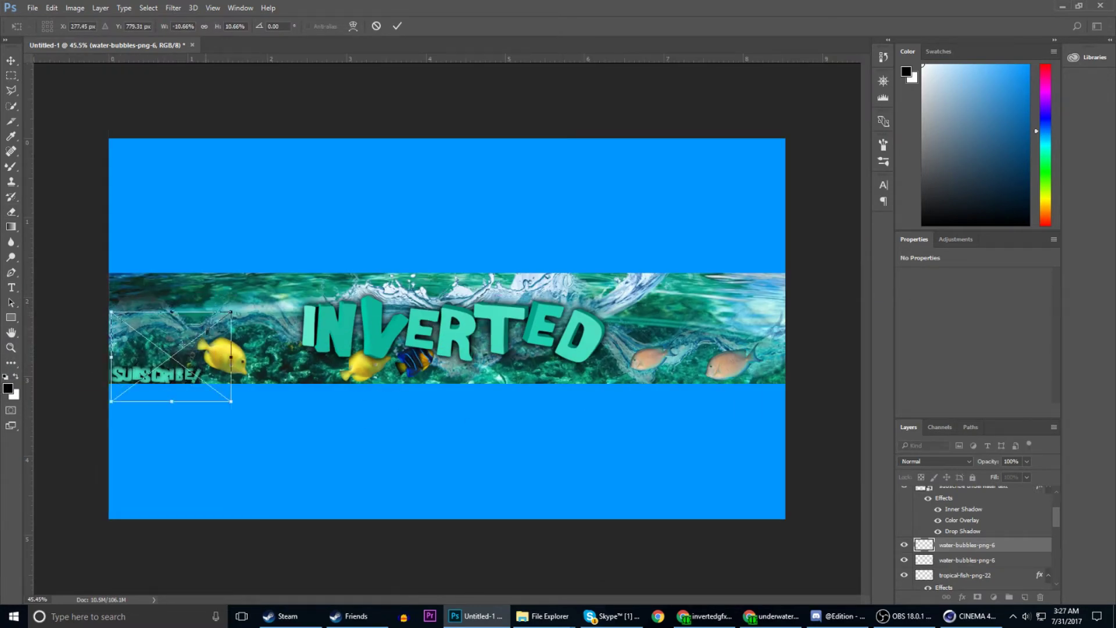
{"action": "key", "text": "Return"}
Rasterize the bubbles copy layer and switch back to the Move tool.
{"action": "scroll", "coordinate": [64, 378], "scroll_direction": "up", "scroll_amount": 2}
{"action": "scroll", "coordinate": [64, 378], "scroll_direction": "left", "scroll_amount": 3}
{"action": "right_click", "coordinate": [965, 545]}
{"action": "left_click", "coordinate": [988, 277]}
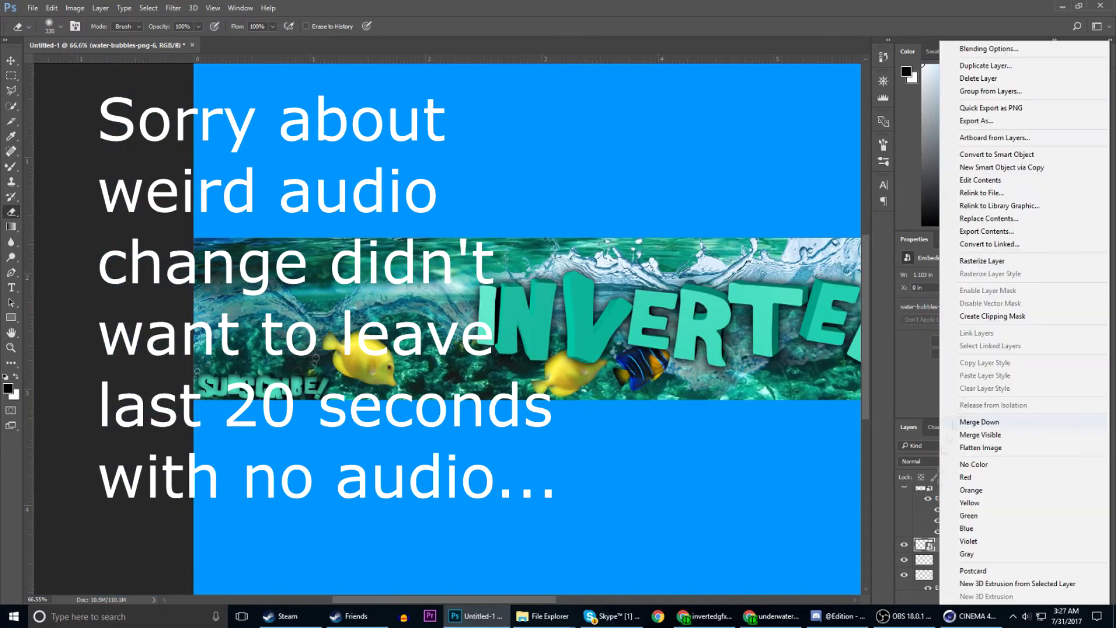
{"action": "scroll", "coordinate": [252, 426], "scroll_direction": "down", "scroll_amount": 1}
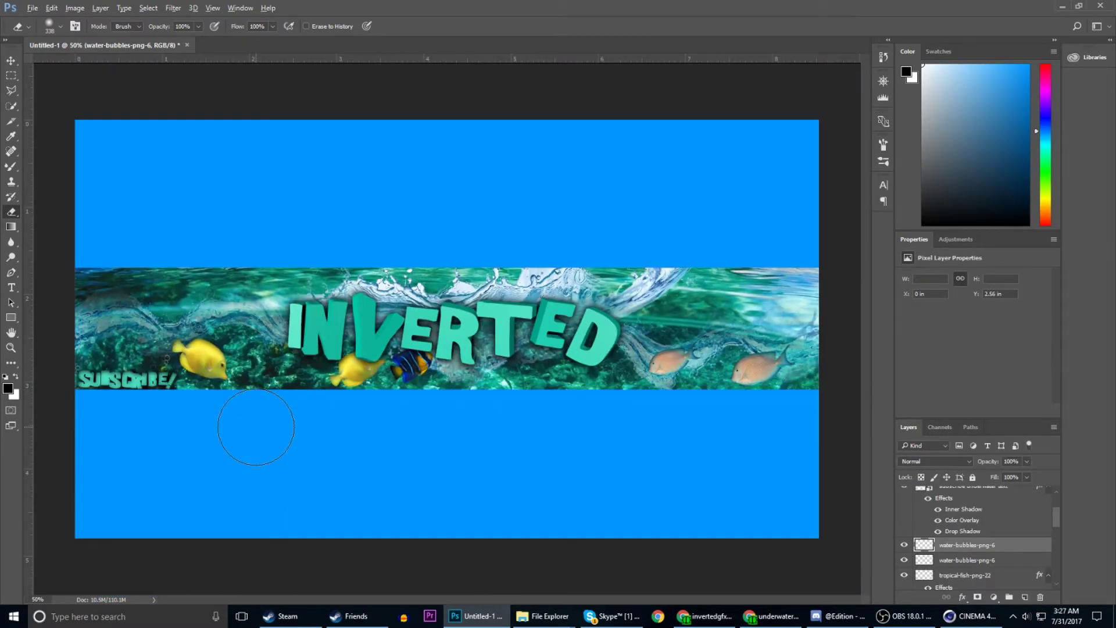
{"action": "scroll", "coordinate": [137, 212], "scroll_direction": "down", "scroll_amount": 1}
{"action": "scroll", "coordinate": [354, 132], "scroll_direction": "down", "scroll_amount": 1}
{"action": "key", "text": "v"}
{"action": "left_click", "coordinate": [32, 8]}
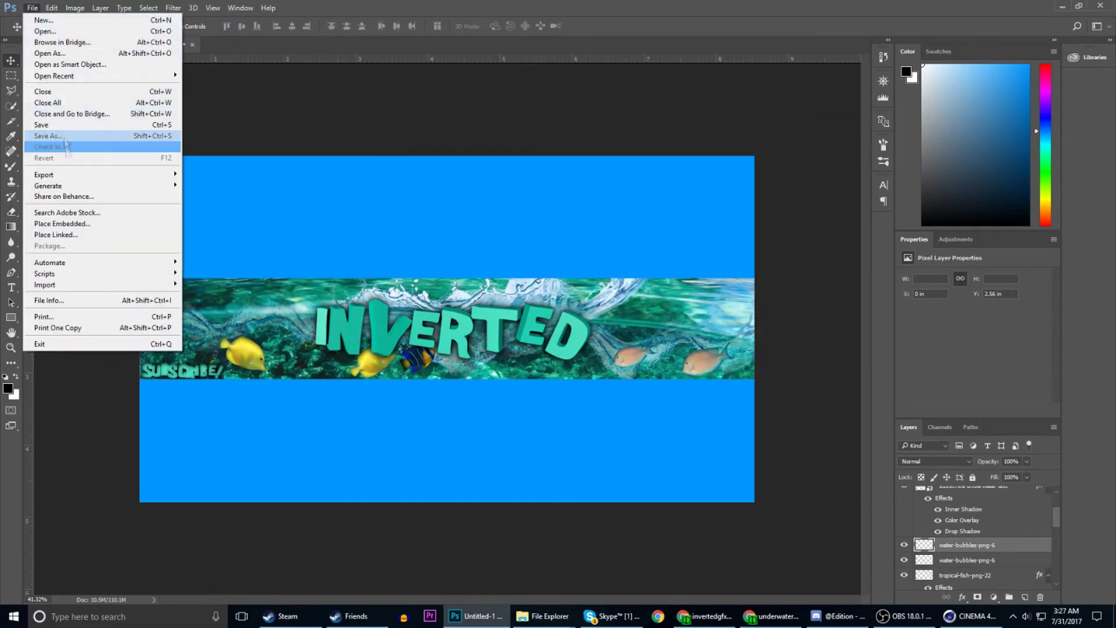
Save the banner as 'Inverted channel.psd'.
{"action": "left_click", "coordinate": [52, 137]}
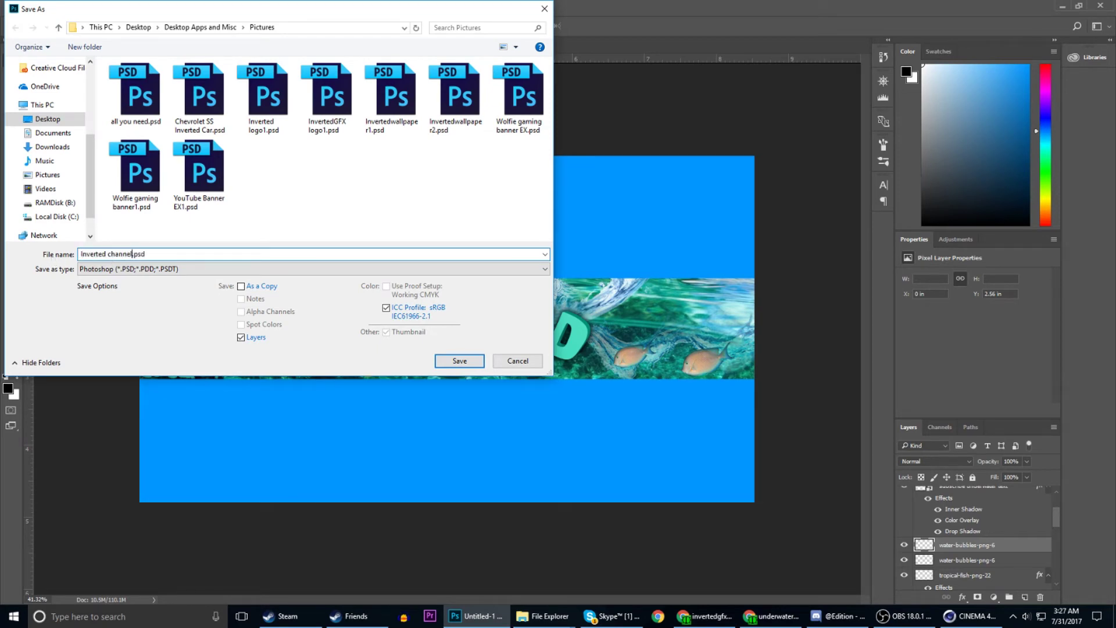
{"action": "left_click", "coordinate": [471, 348]}
{"action": "key", "text": "Return"}
{"action": "left_click", "coordinate": [32, 7]}
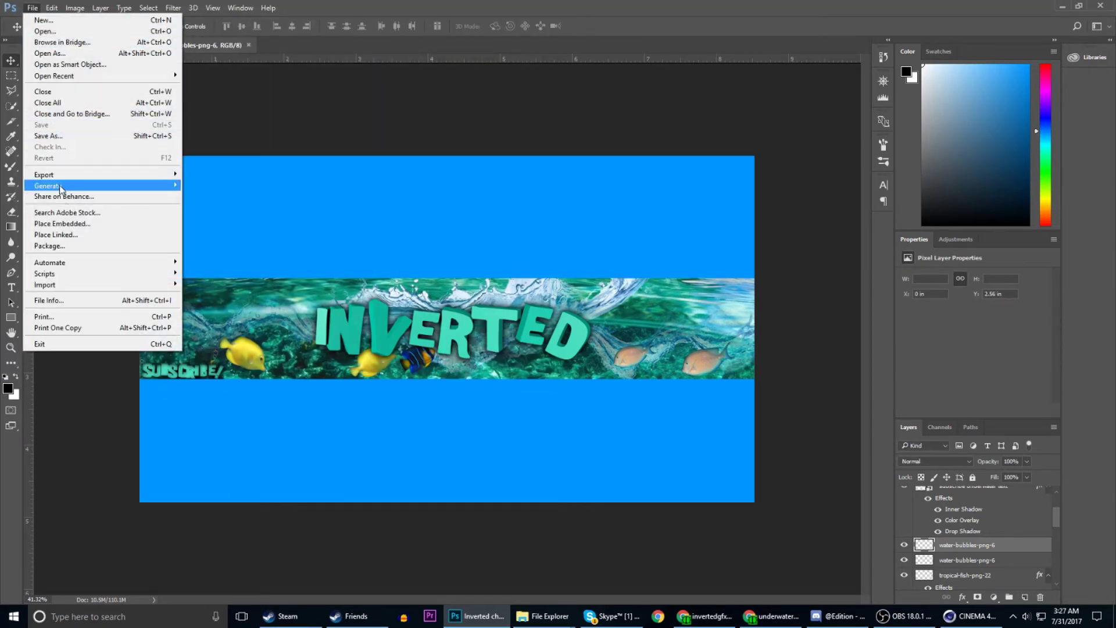
Save a PNG copy as 'Inverted channel banner1.png' and close the Photos preview.
{"action": "left_click", "coordinate": [48, 135]}
{"action": "left_click", "coordinate": [303, 266]}
{"action": "left_click", "coordinate": [145, 406]}
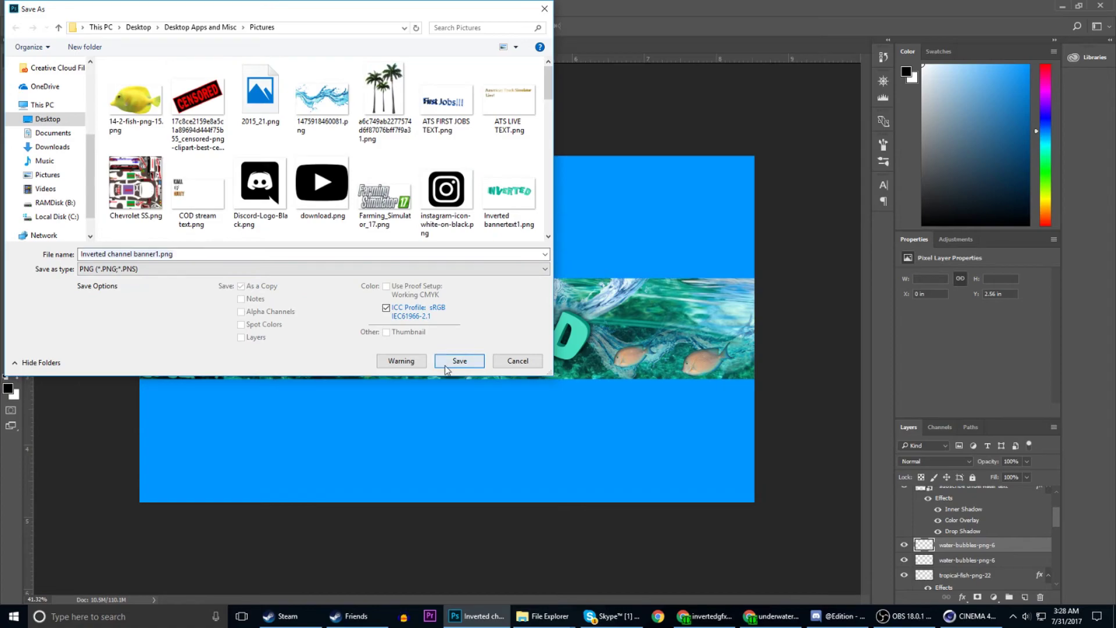
{"action": "left_click", "coordinate": [455, 359]}
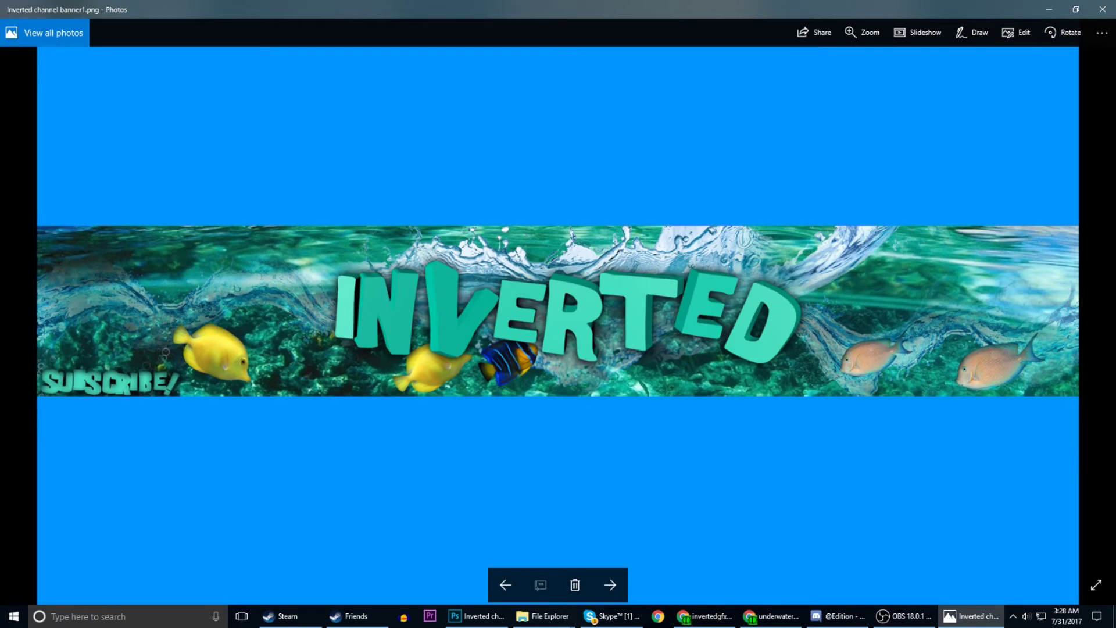
{"action": "left_click", "coordinate": [1049, 9]}
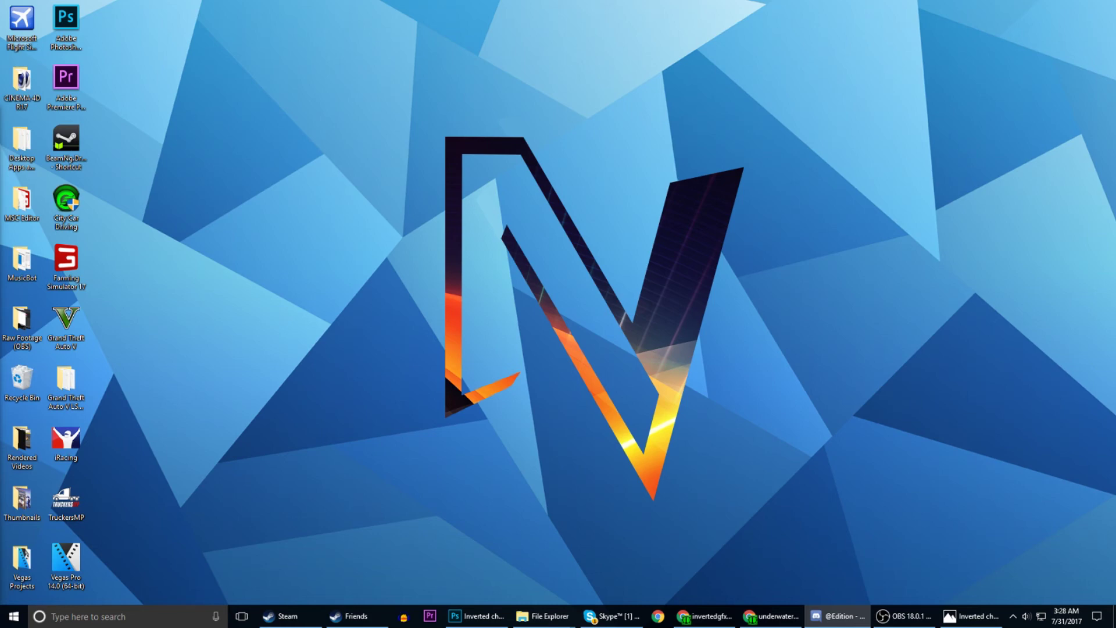
{"action": "left_click", "coordinate": [770, 616]}
{"action": "left_click", "coordinate": [218, 25]}
On youtube.com, upload 'Inverted channel banner1.png' as the channel's new channel art.
{"action": "type", "text": "youtube.com"}
{"action": "key", "text": "Return"}
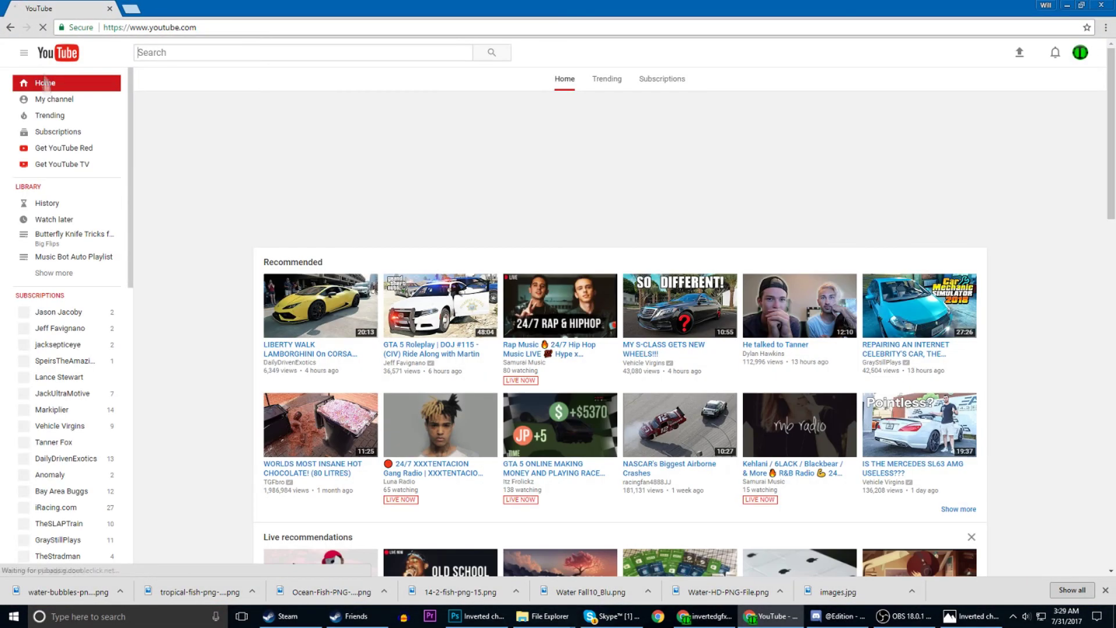
{"action": "left_click", "coordinate": [45, 99]}
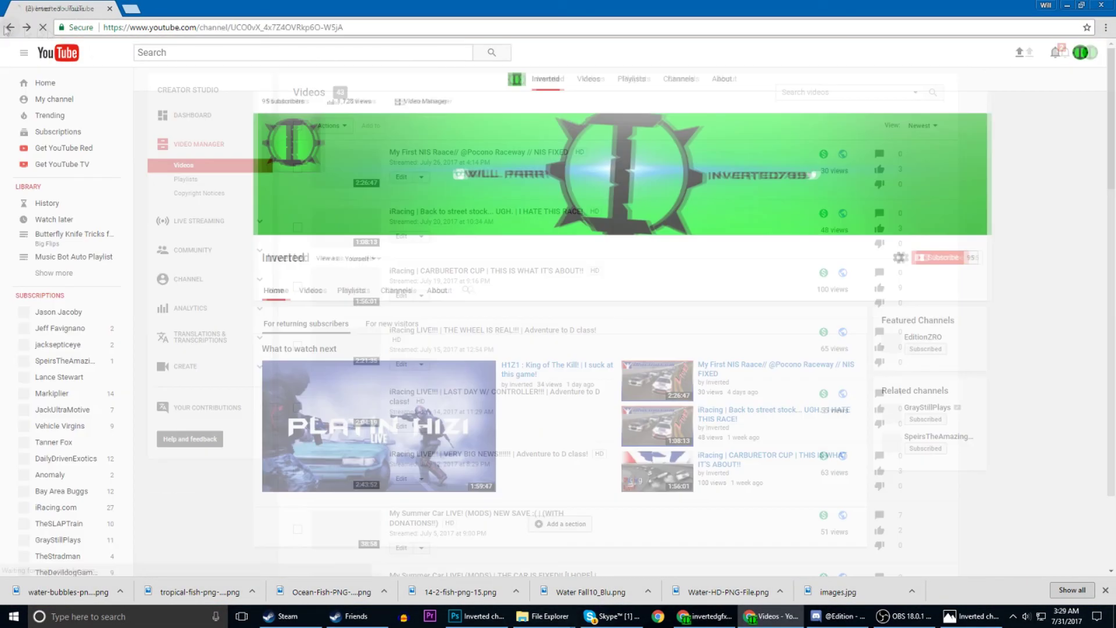
{"action": "left_click", "coordinate": [977, 100]}
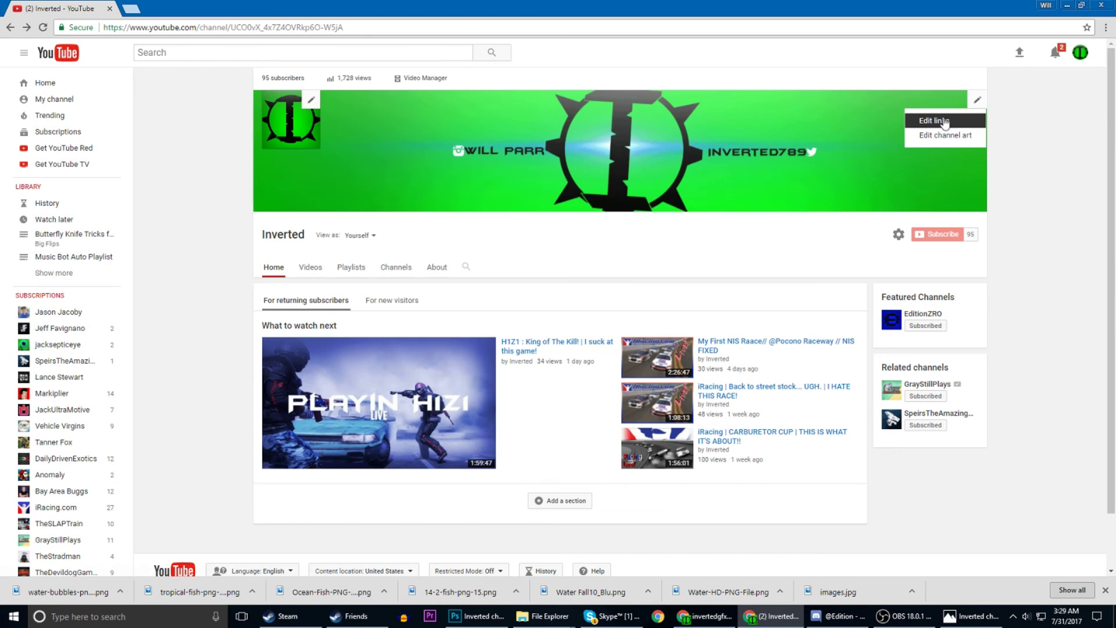
{"action": "left_click", "coordinate": [945, 135]}
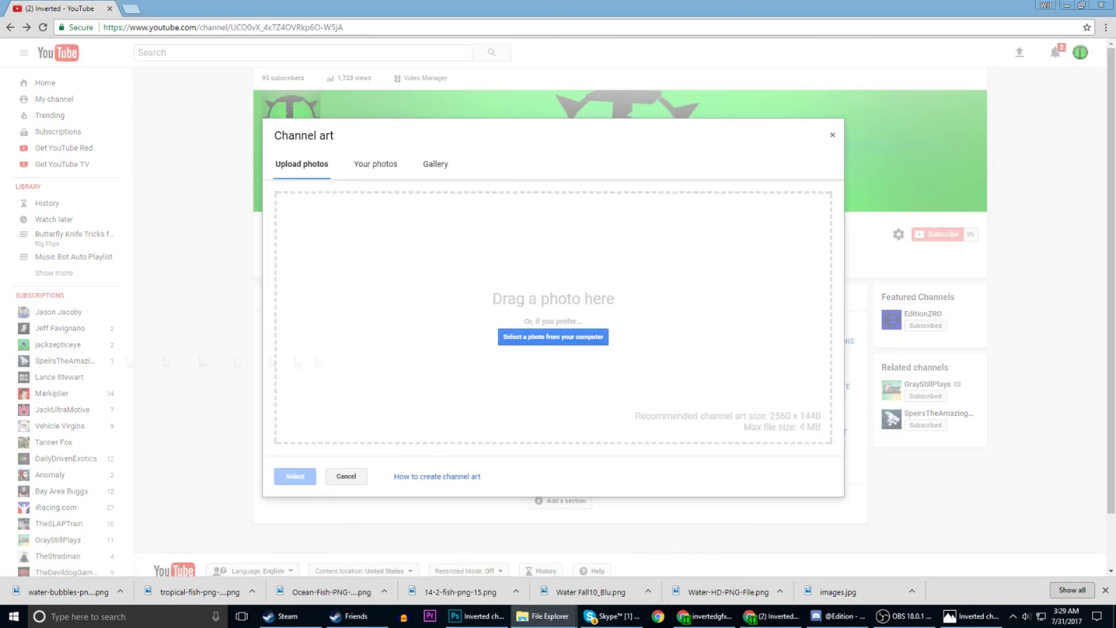
{"action": "left_click_drag", "start_coordinate": [383, 386], "coordinate": [512, 424]}
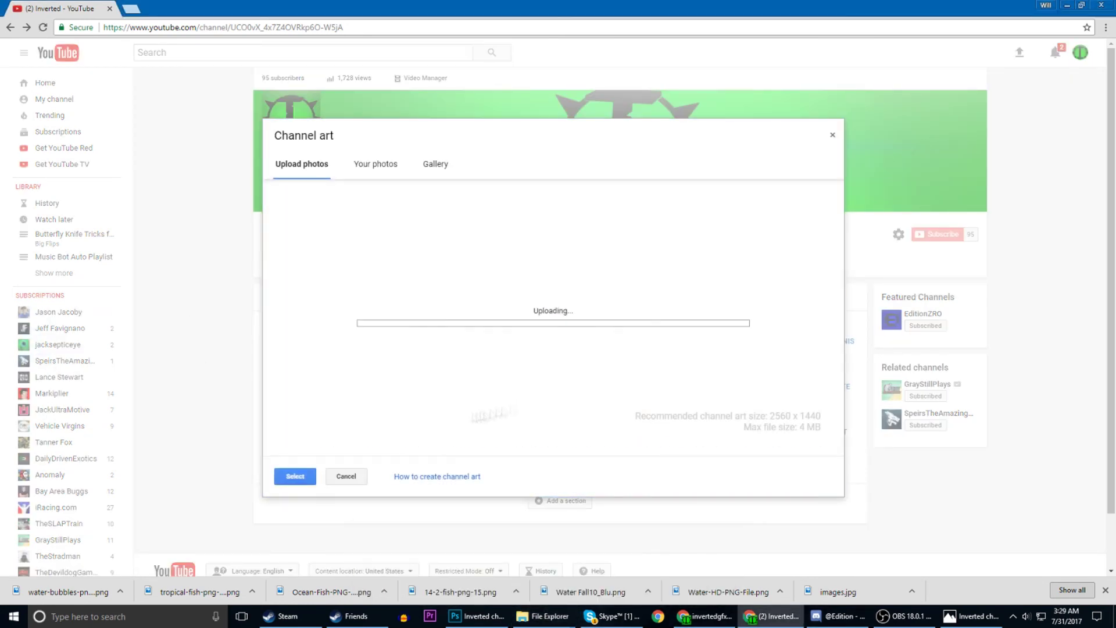
{"action": "left_click", "coordinate": [295, 476]}
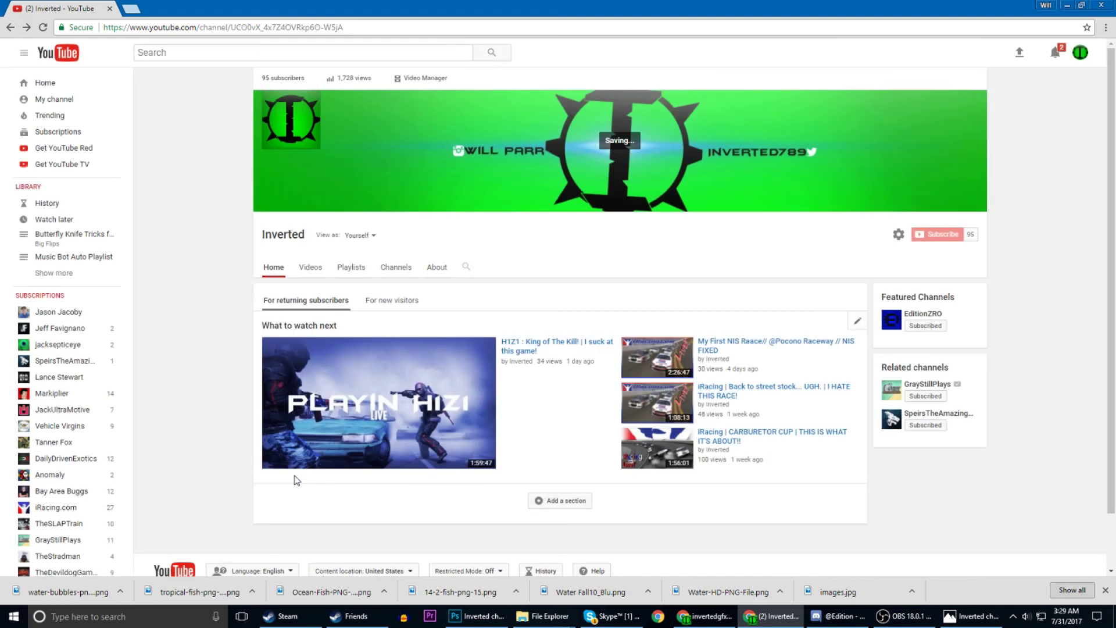